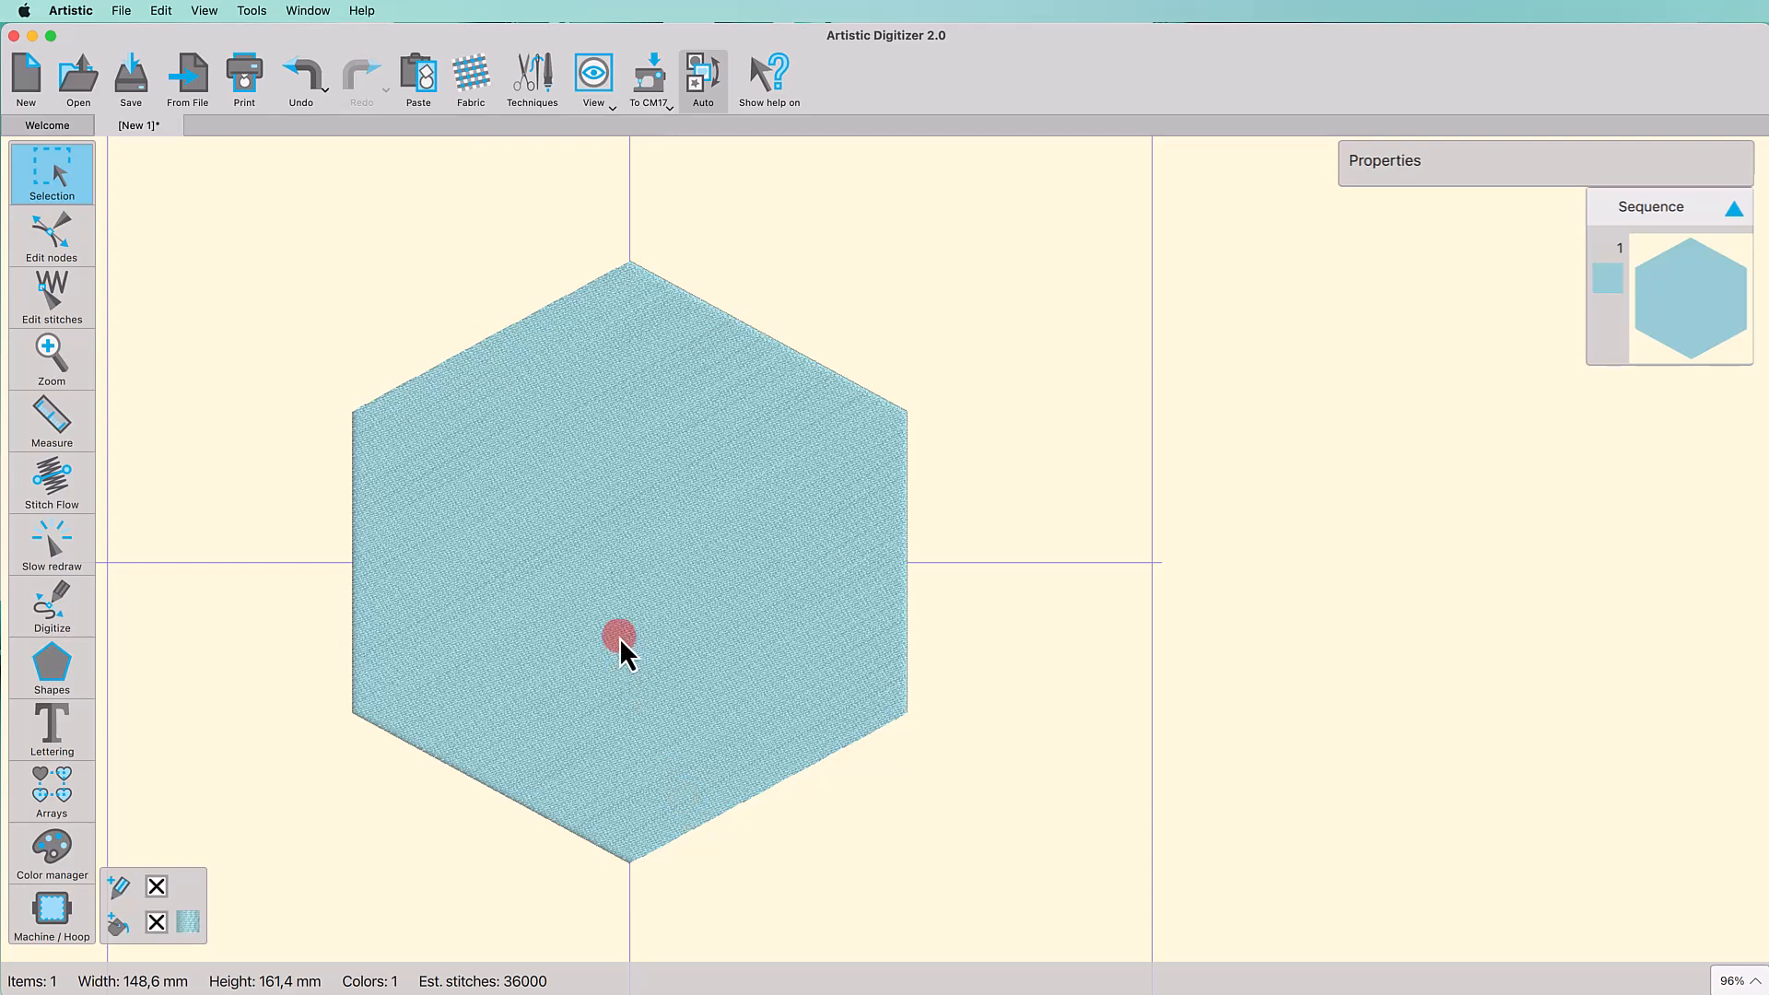
Step: Set the hexagon's fill type to Array
{"action": "left_click", "coordinate": [619, 639]}
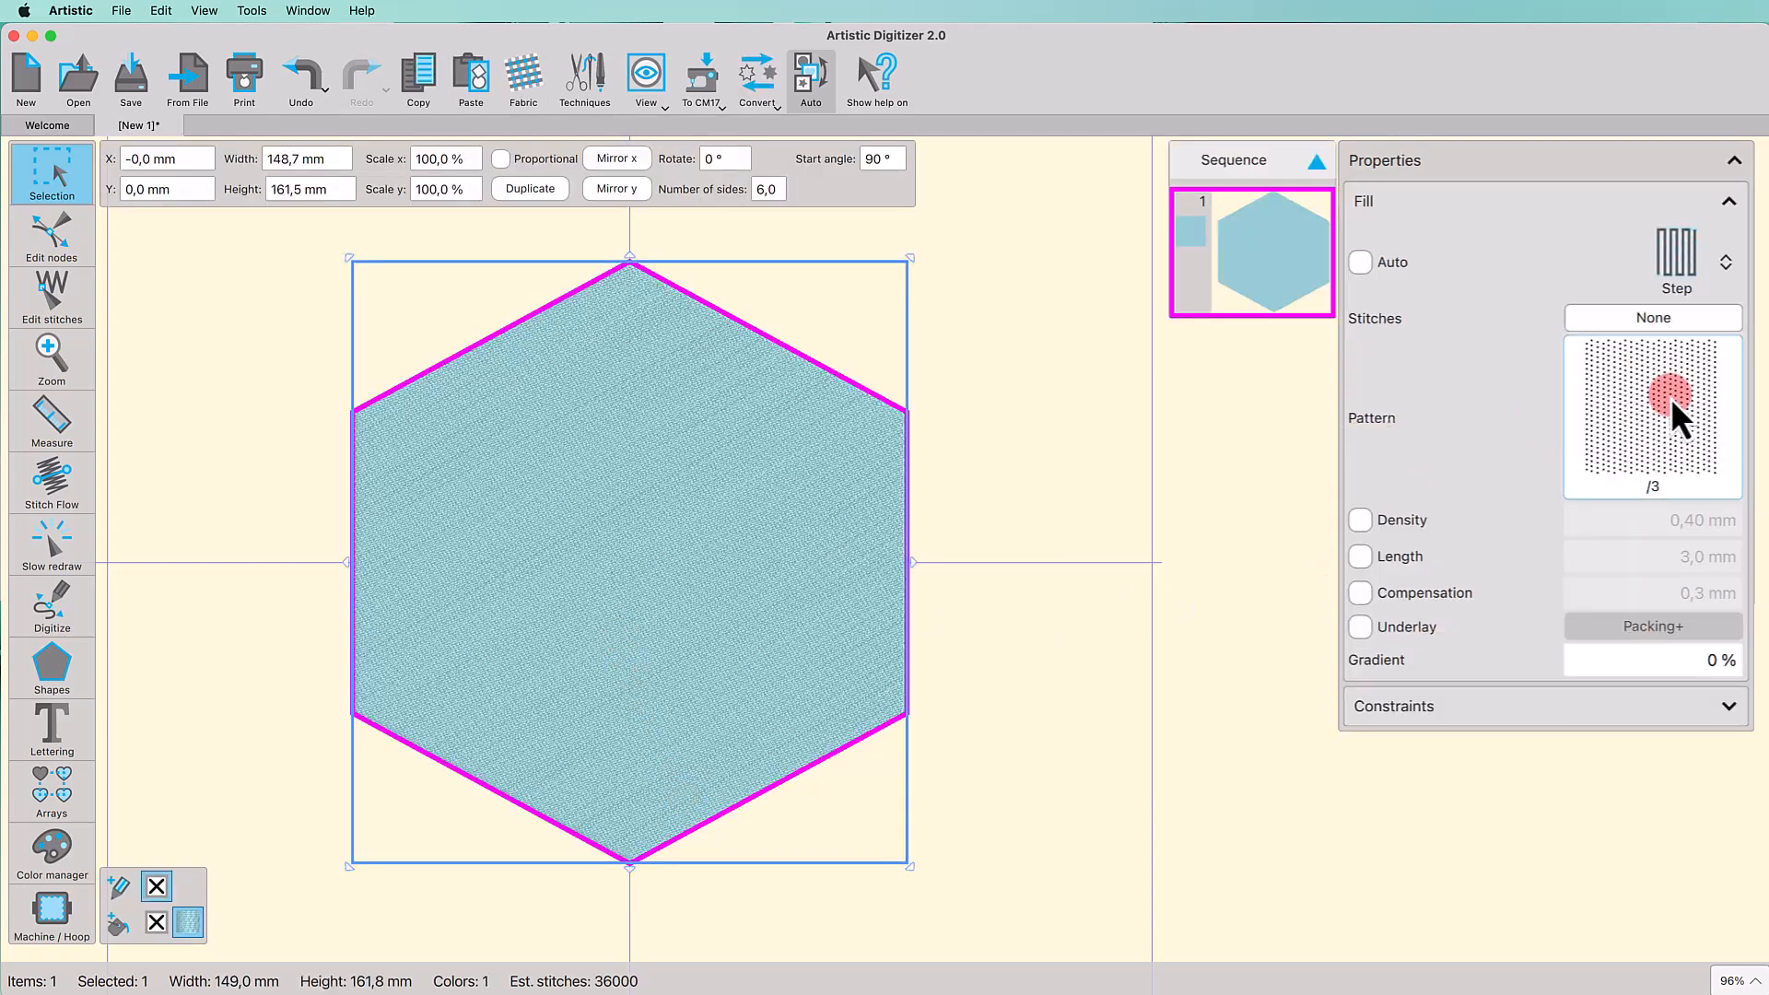
{"action": "left_click", "coordinate": [1681, 261]}
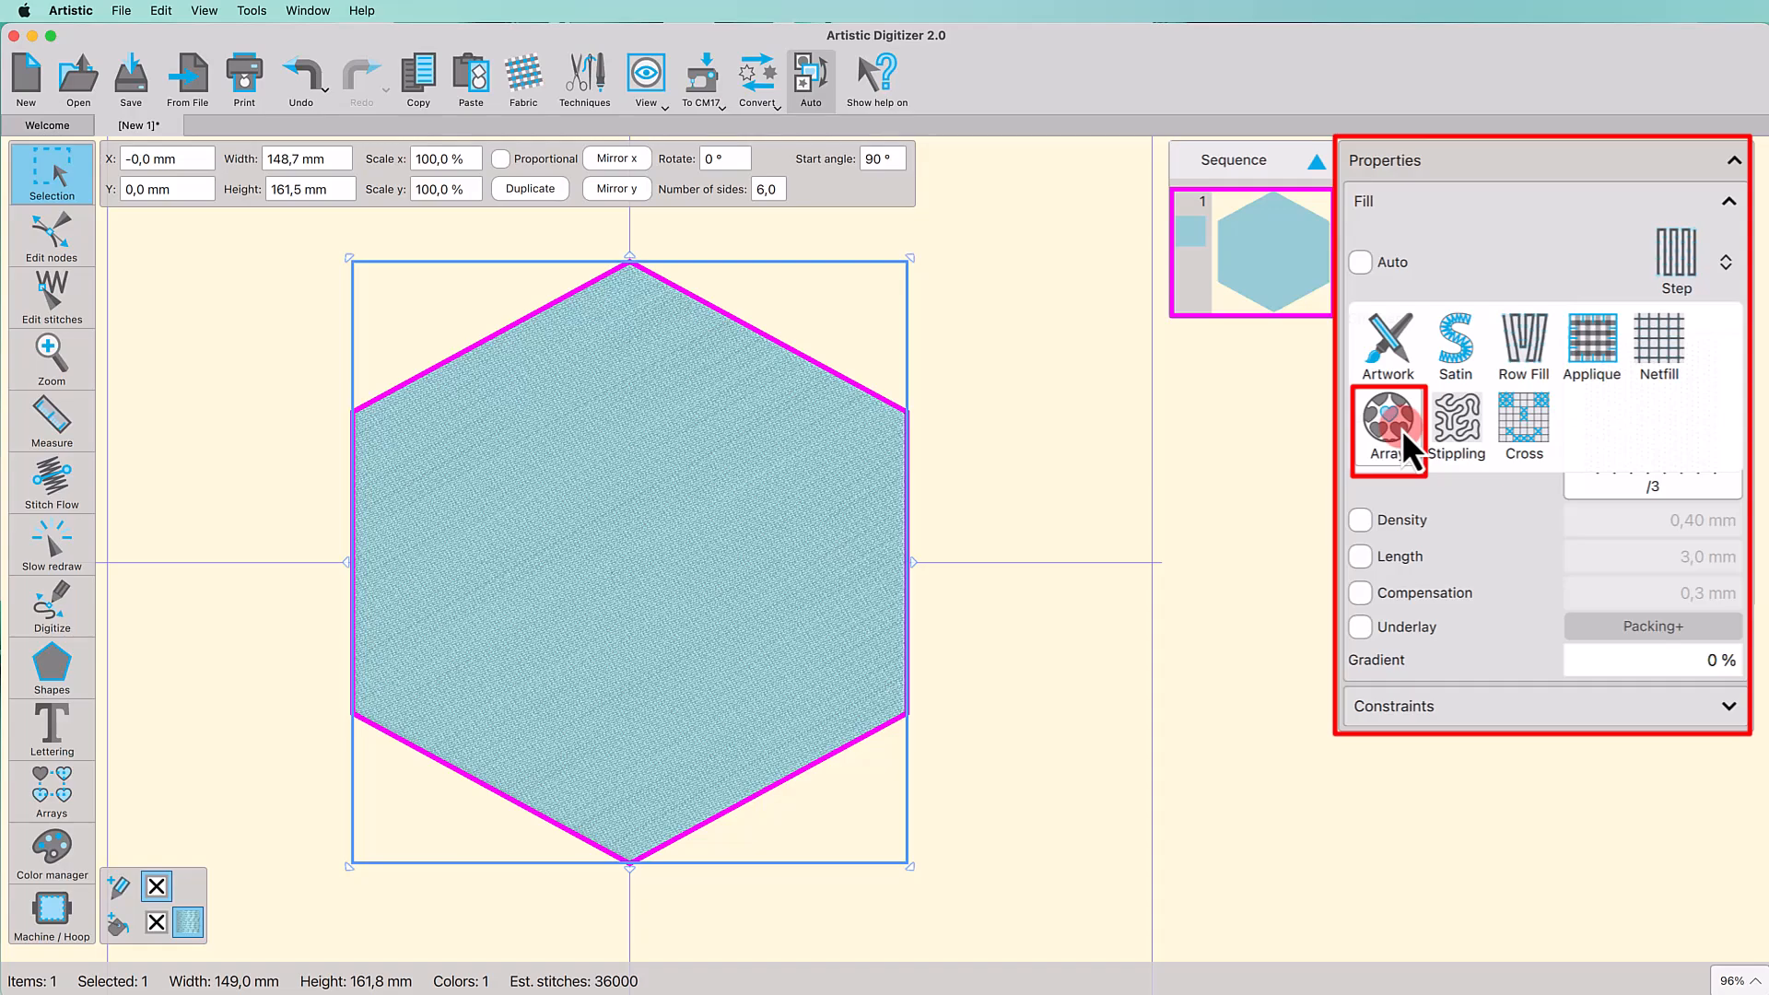
{"action": "left_click", "coordinate": [1402, 429]}
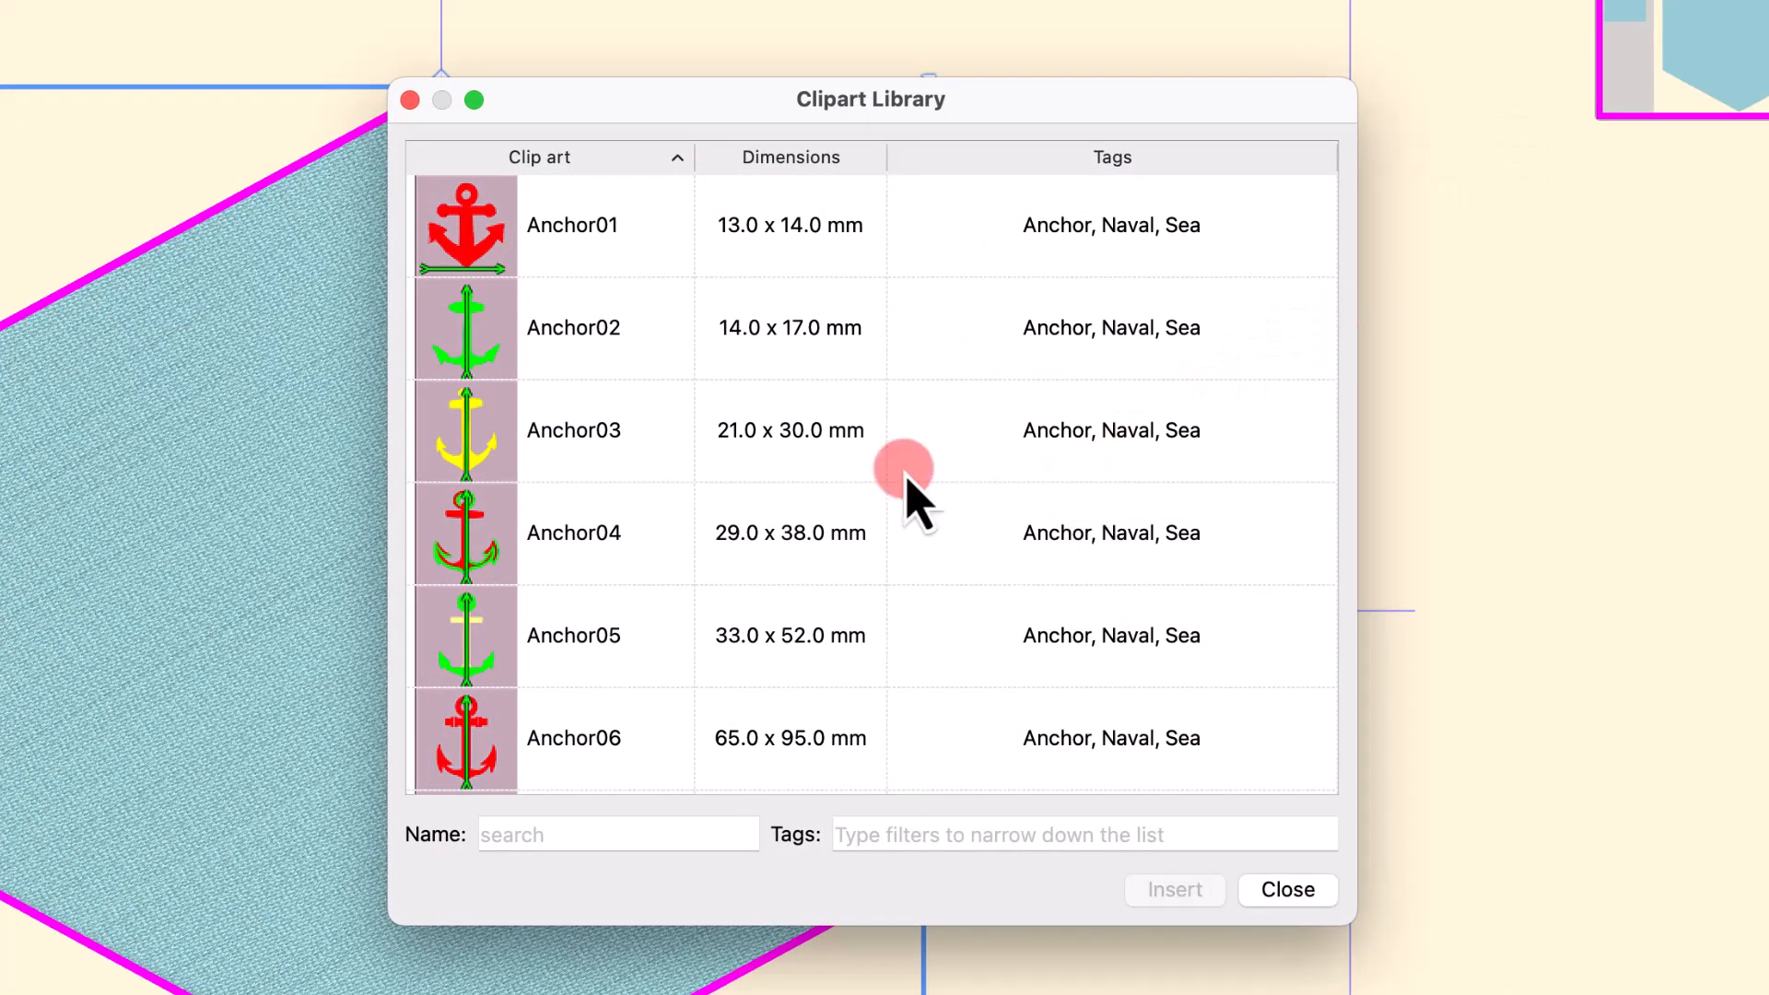
Step: Search the clipart library for names starting with "fl" and insert Floral31 as the array motif
{"action": "scroll", "coordinate": [905, 503], "scroll_direction": "down", "scroll_amount": 20}
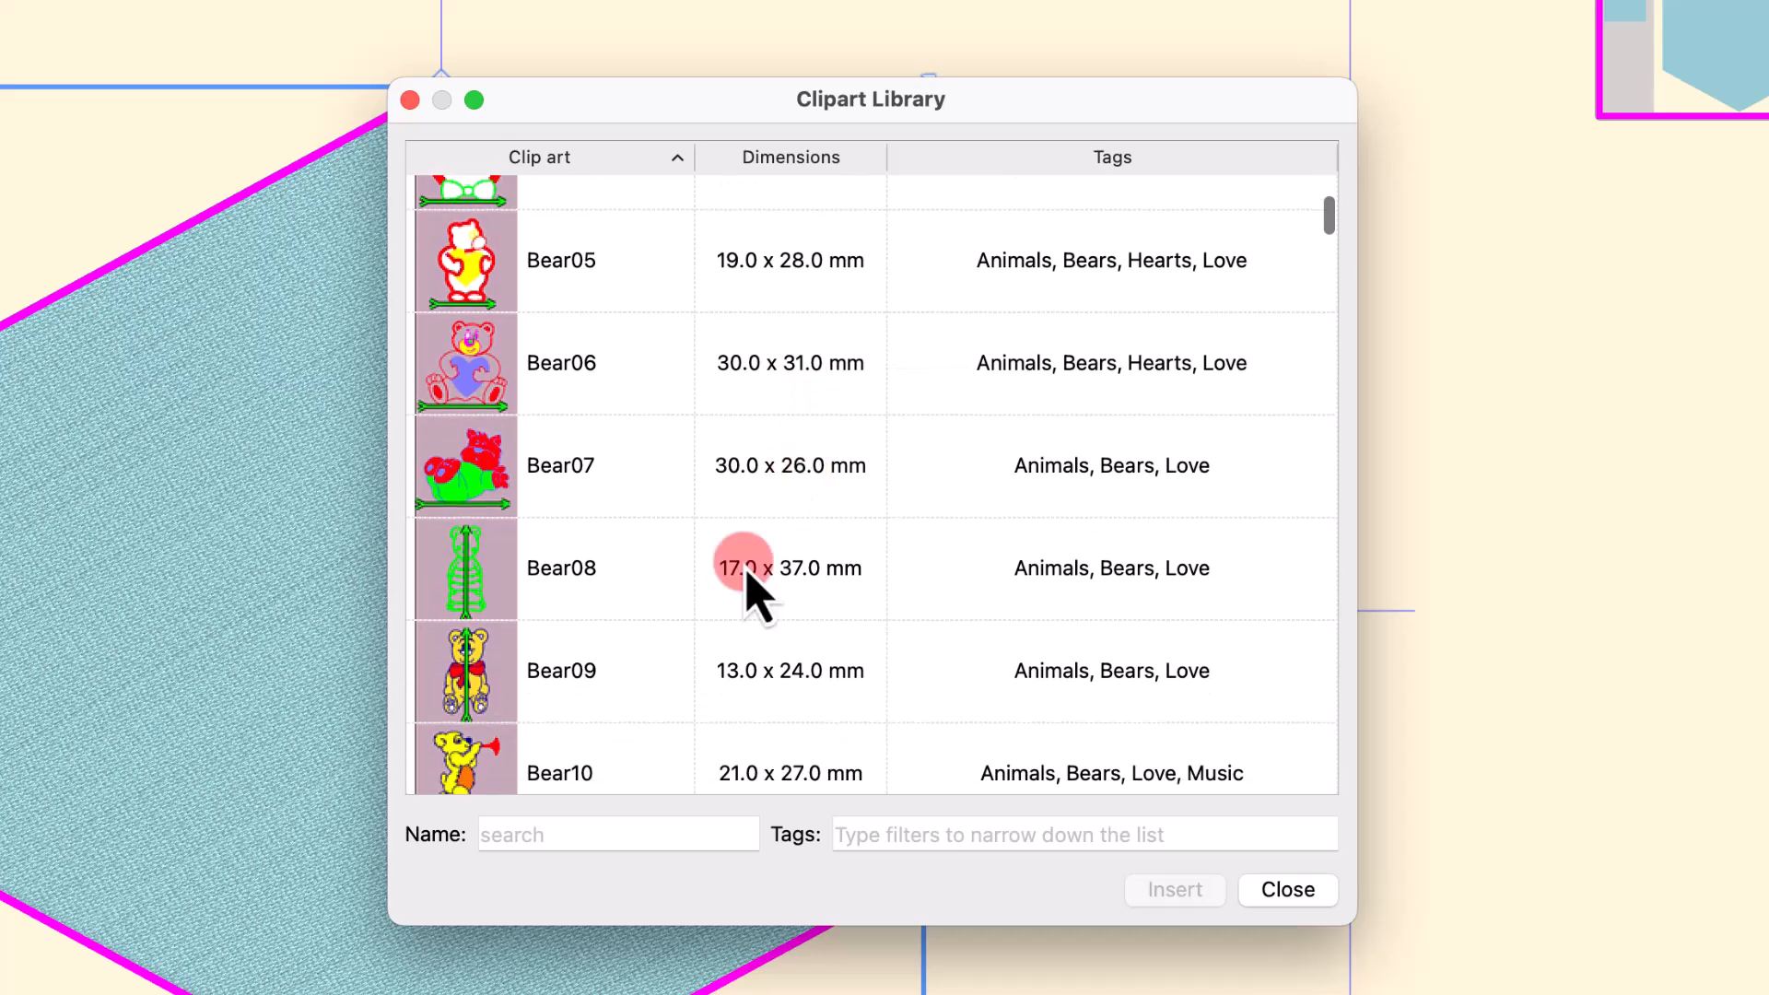
{"action": "left_click", "coordinate": [573, 815]}
{"action": "type", "text": "f"}
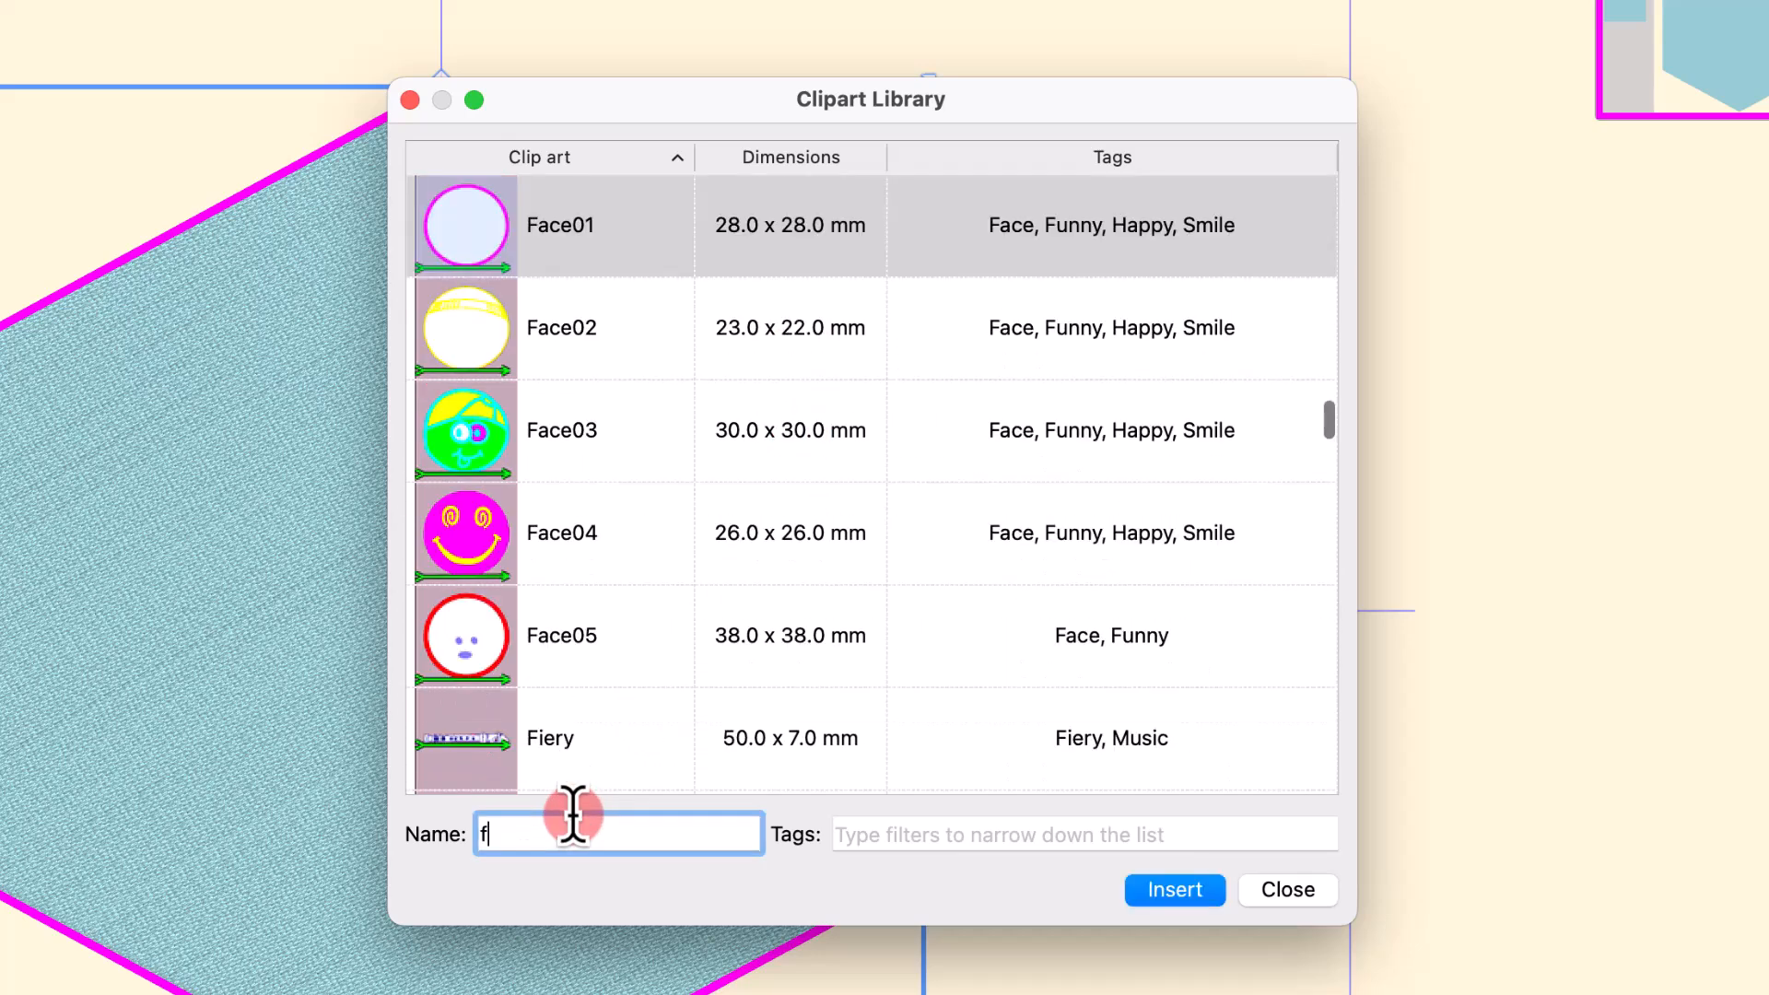
{"action": "type", "text": "l"}
{"action": "scroll", "coordinate": [631, 637], "scroll_direction": "down", "scroll_amount": 4}
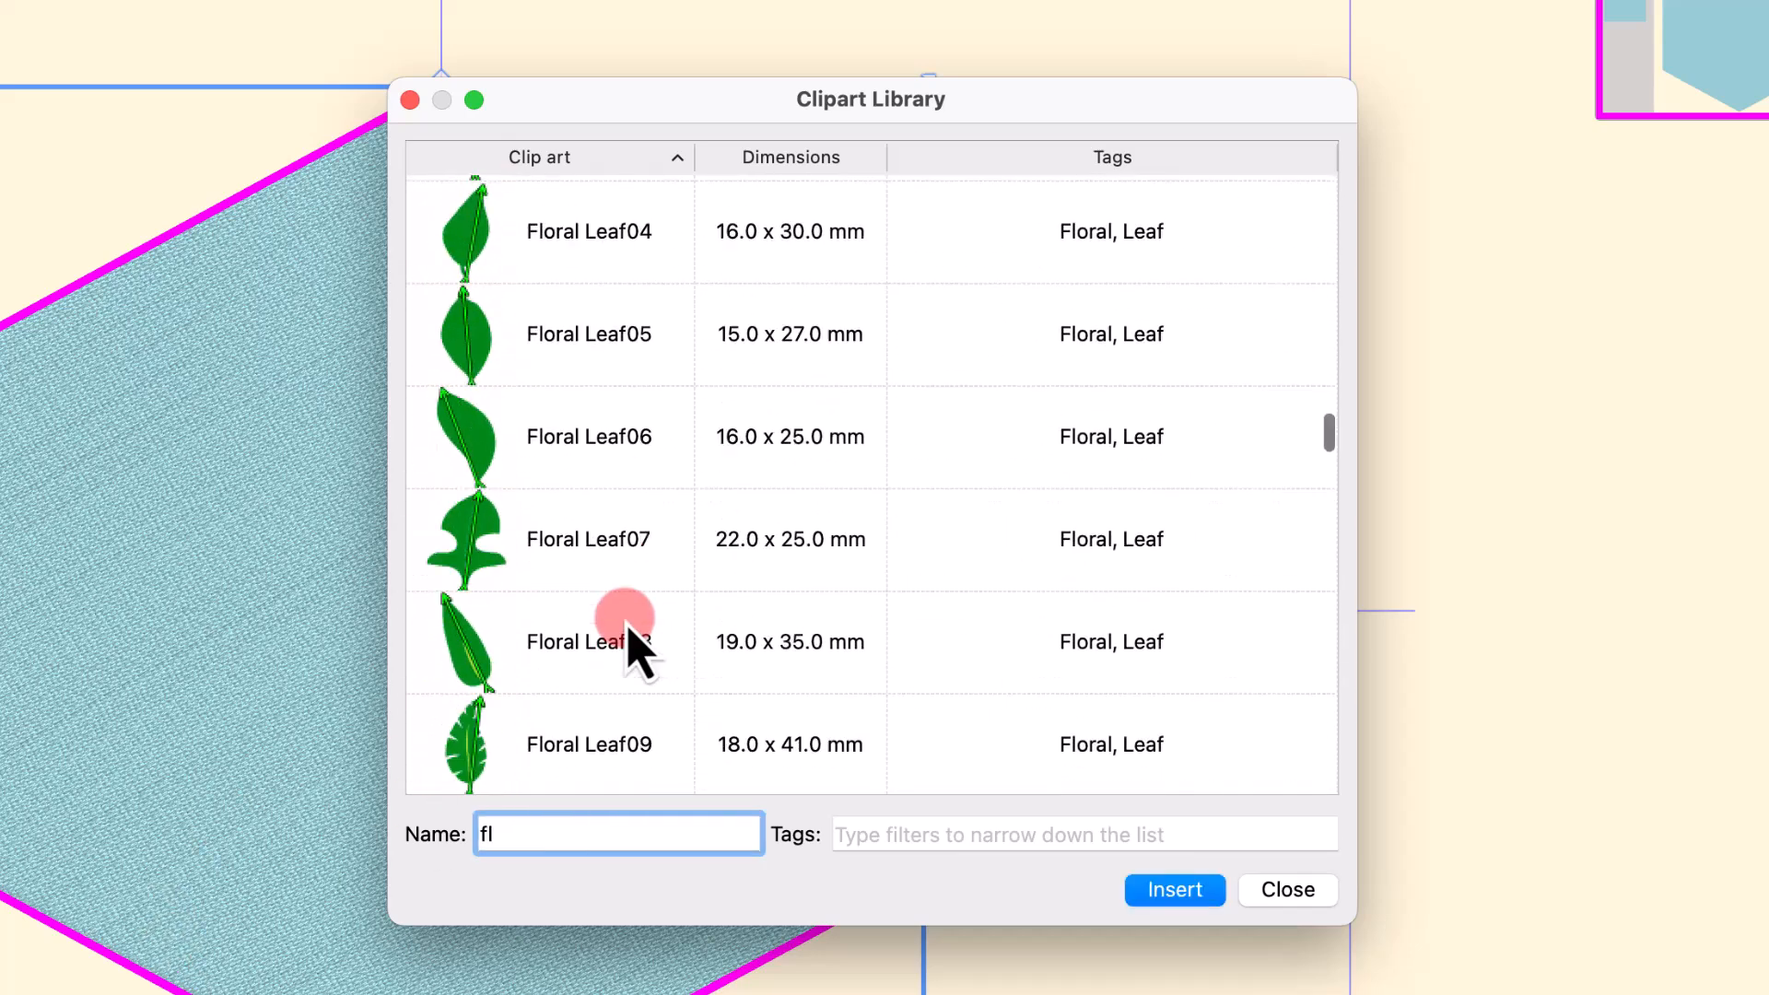
{"action": "scroll", "coordinate": [632, 638], "scroll_direction": "down", "scroll_amount": 20}
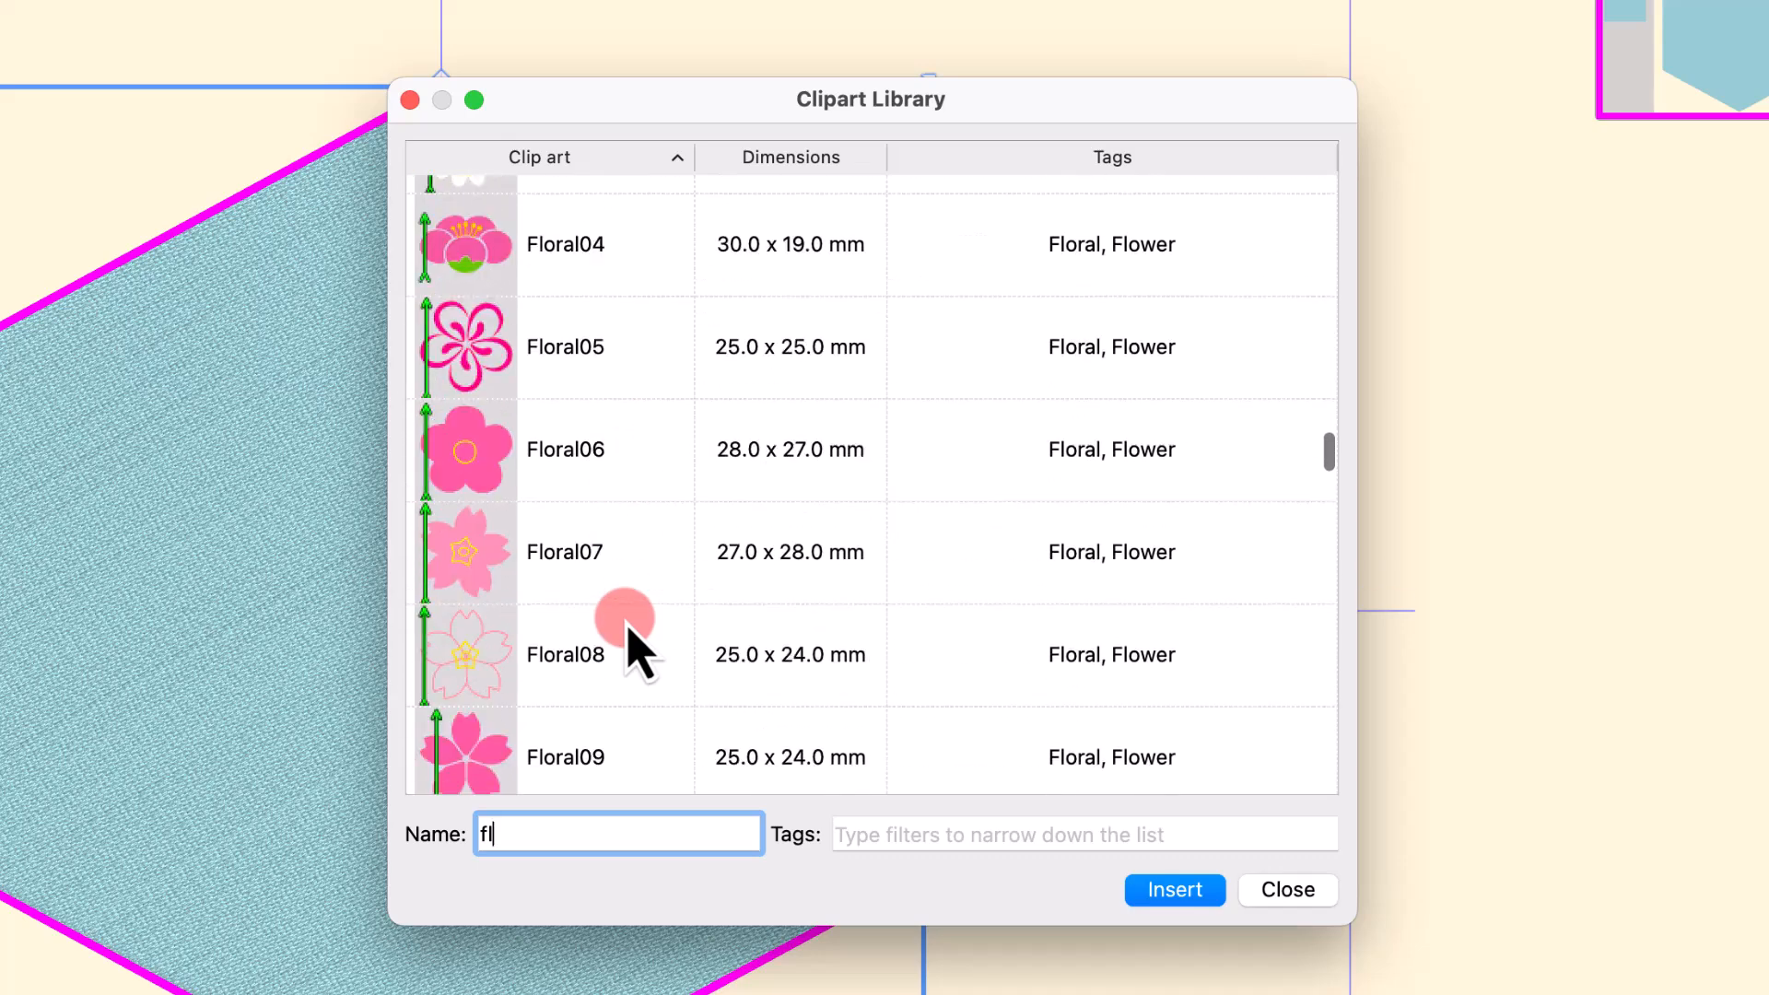
{"action": "scroll", "coordinate": [631, 638], "scroll_direction": "down", "scroll_amount": 12}
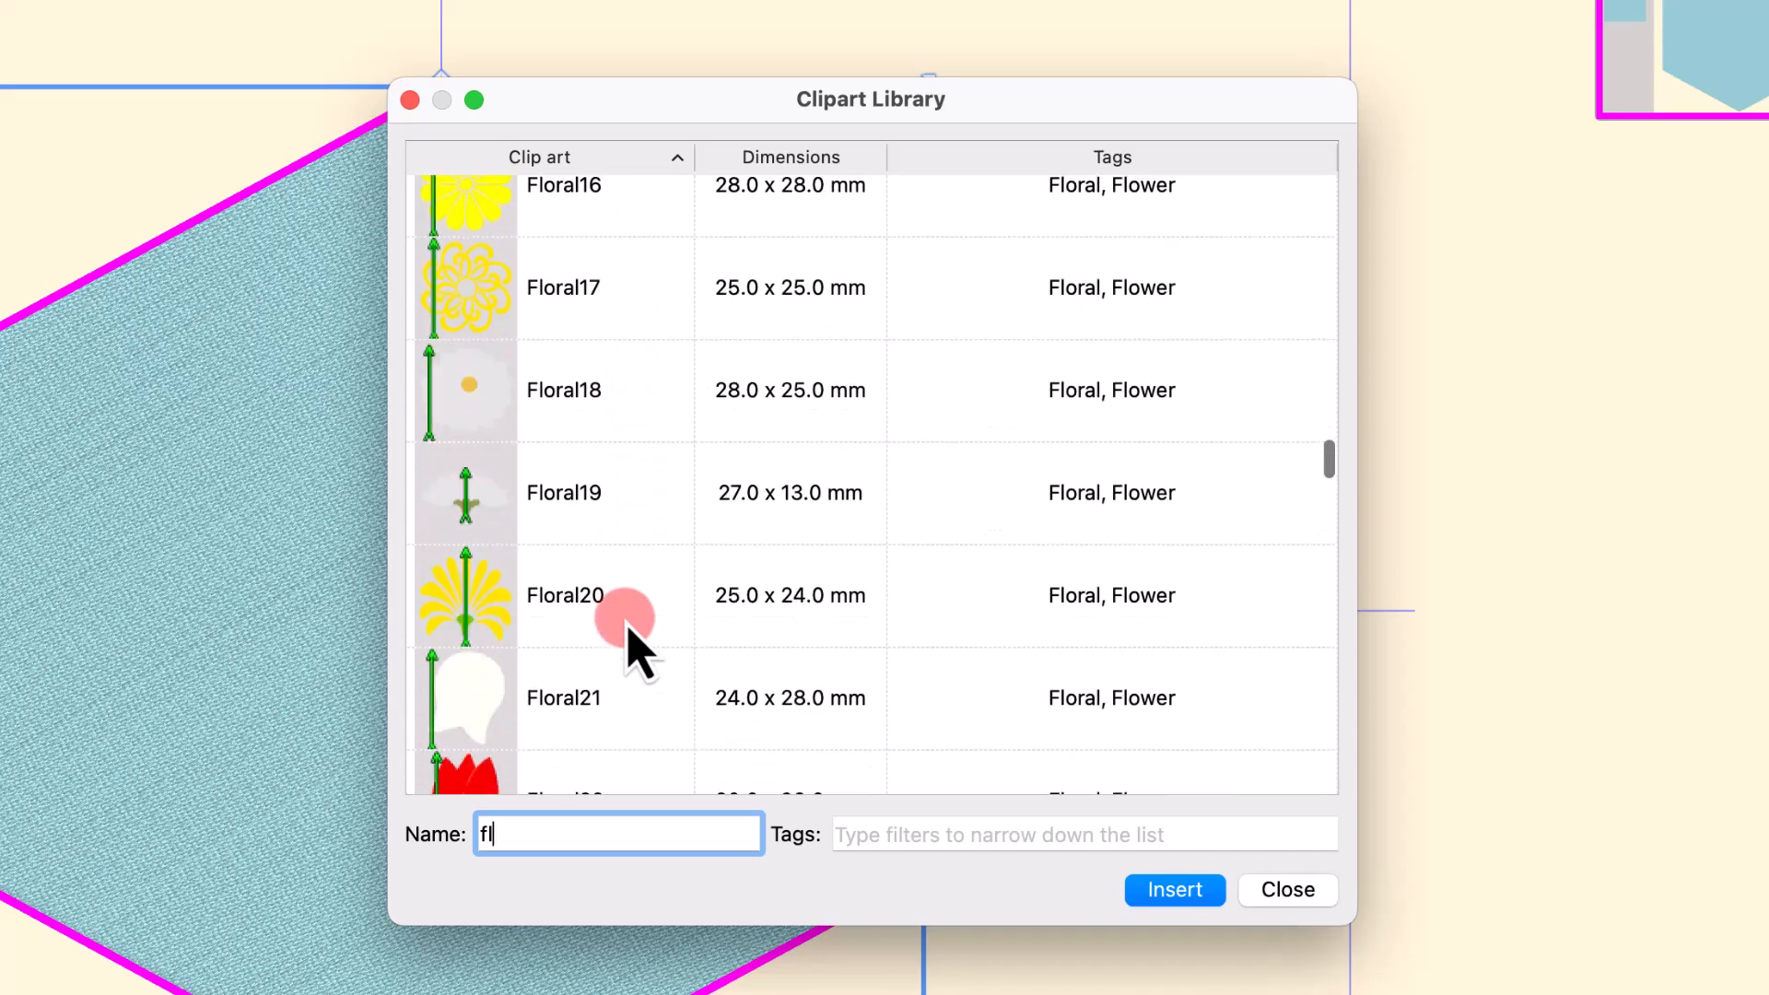
{"action": "scroll", "coordinate": [629, 629], "scroll_direction": "down", "scroll_amount": 10}
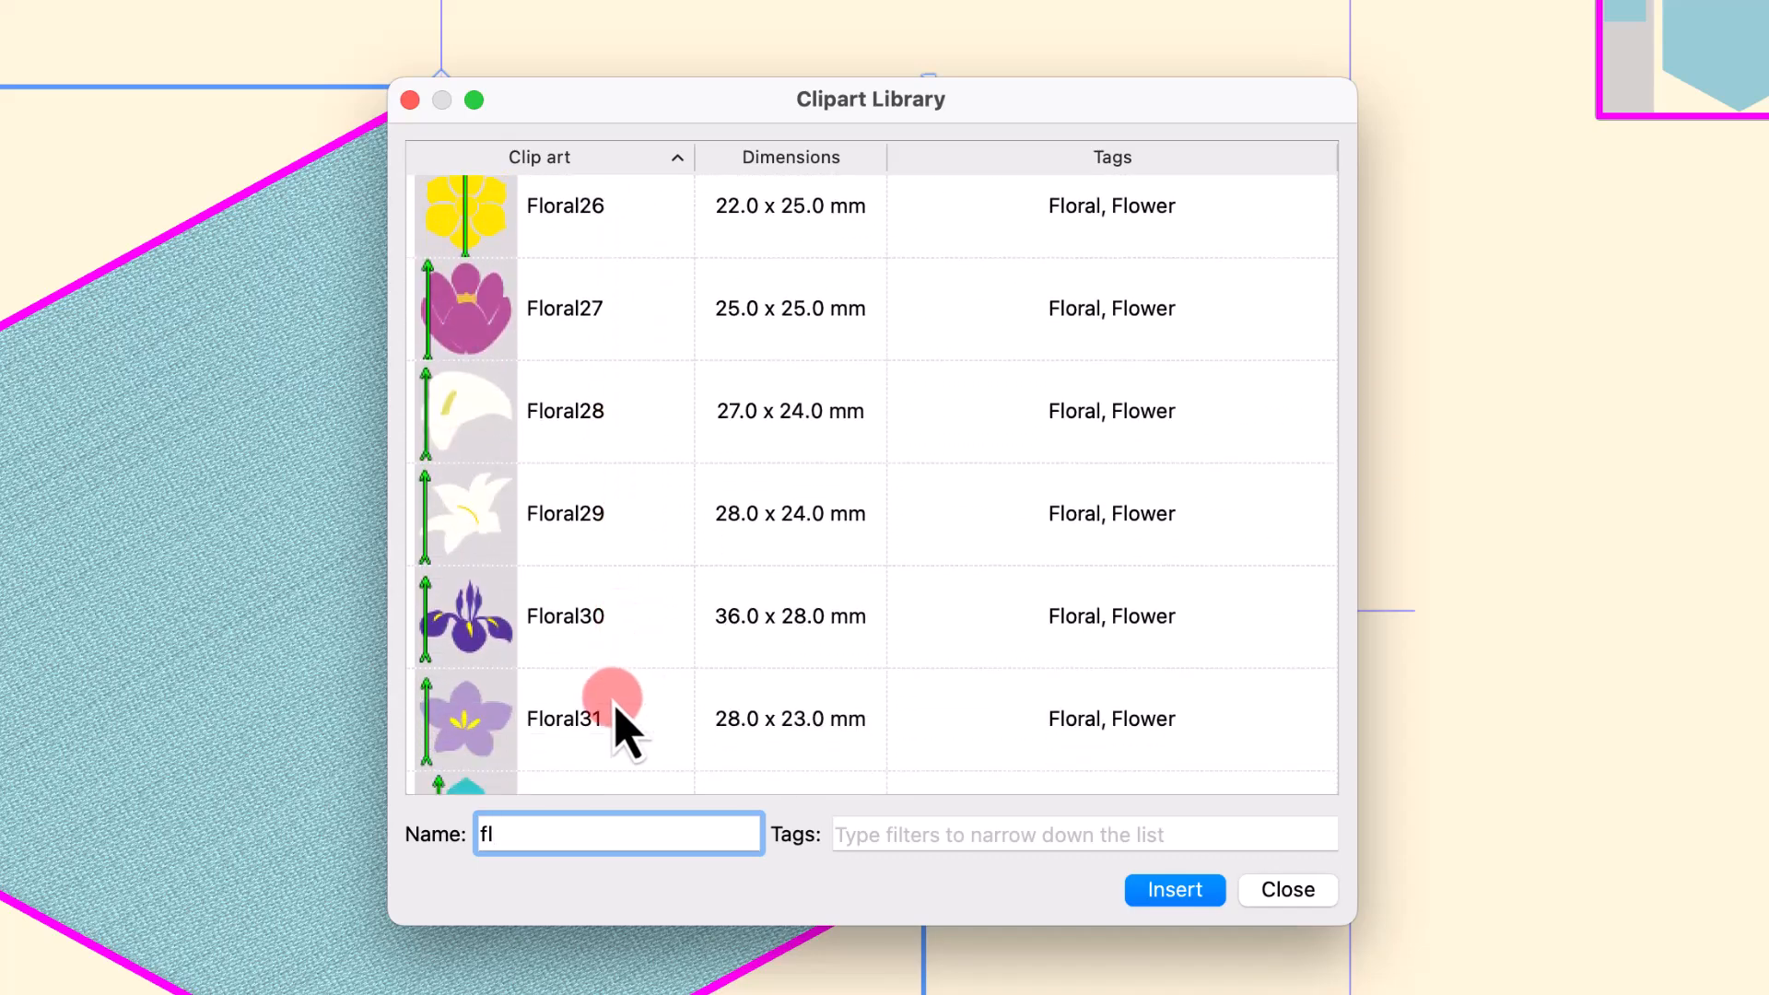
{"action": "left_click", "coordinate": [614, 714]}
{"action": "left_click", "coordinate": [1170, 889]}
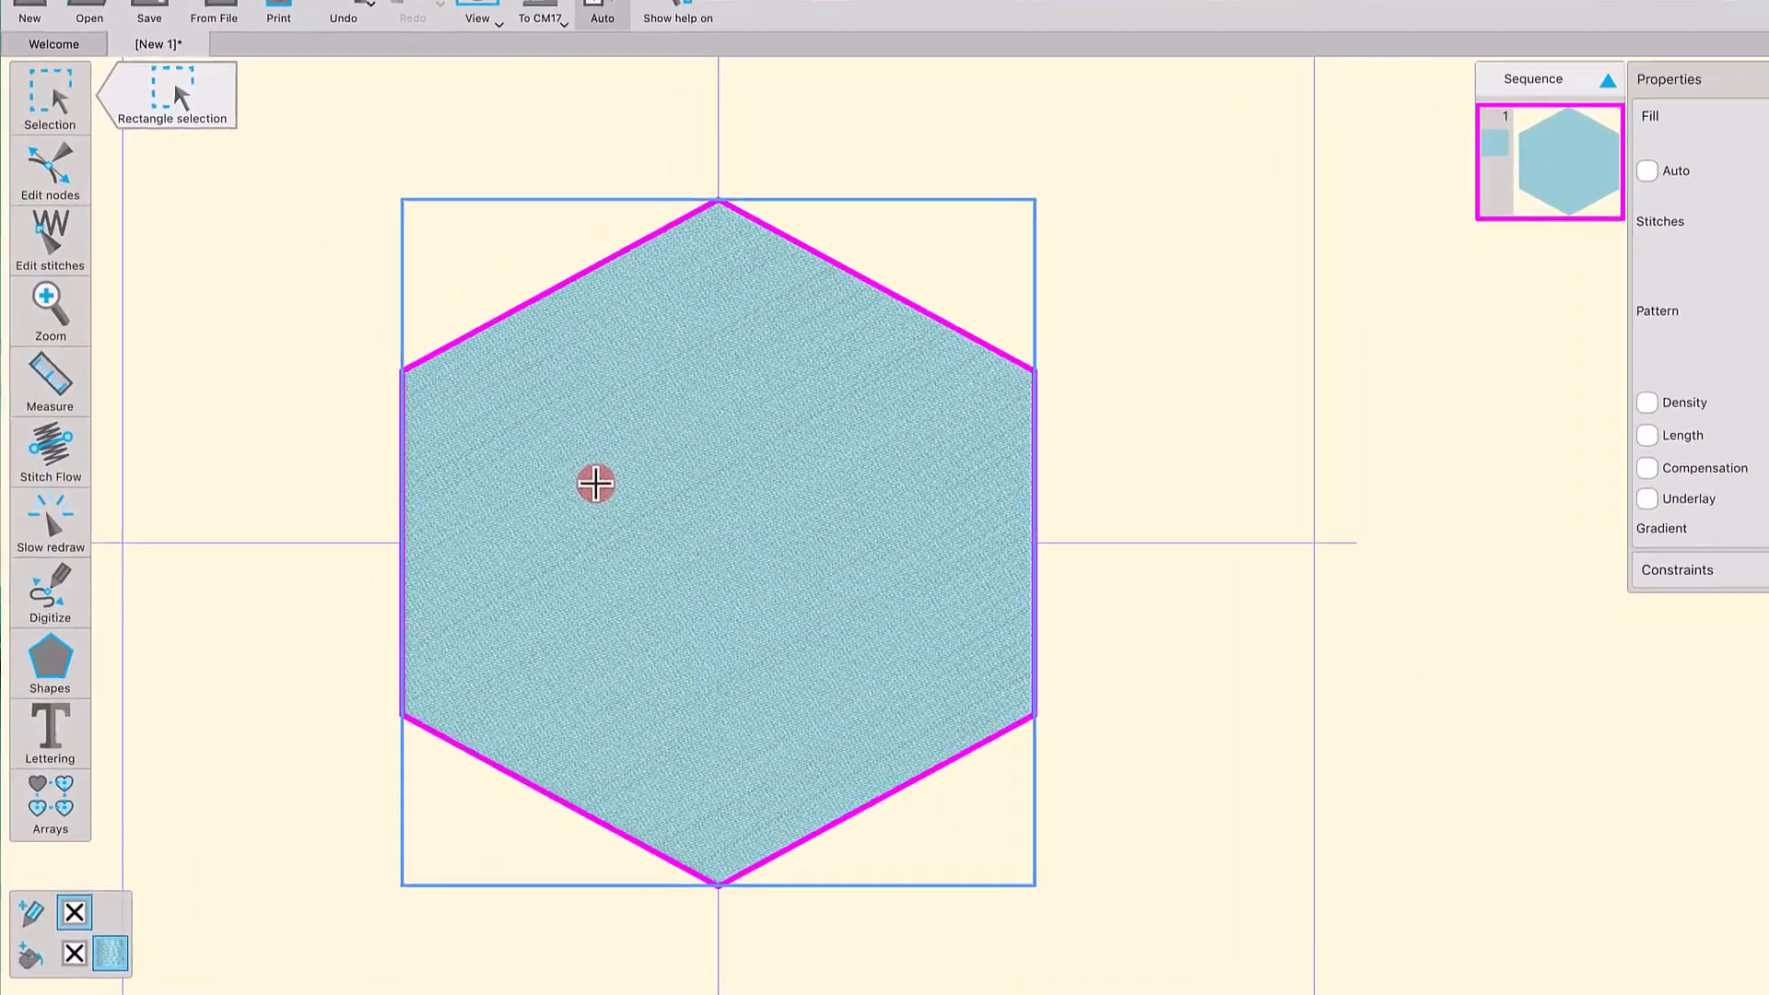
Step: Draw a horizontal baseline inside the hexagon to set the flower motif's size and direction
{"action": "left_click_drag", "start_coordinate": [597, 485], "coordinate": [775, 485]}
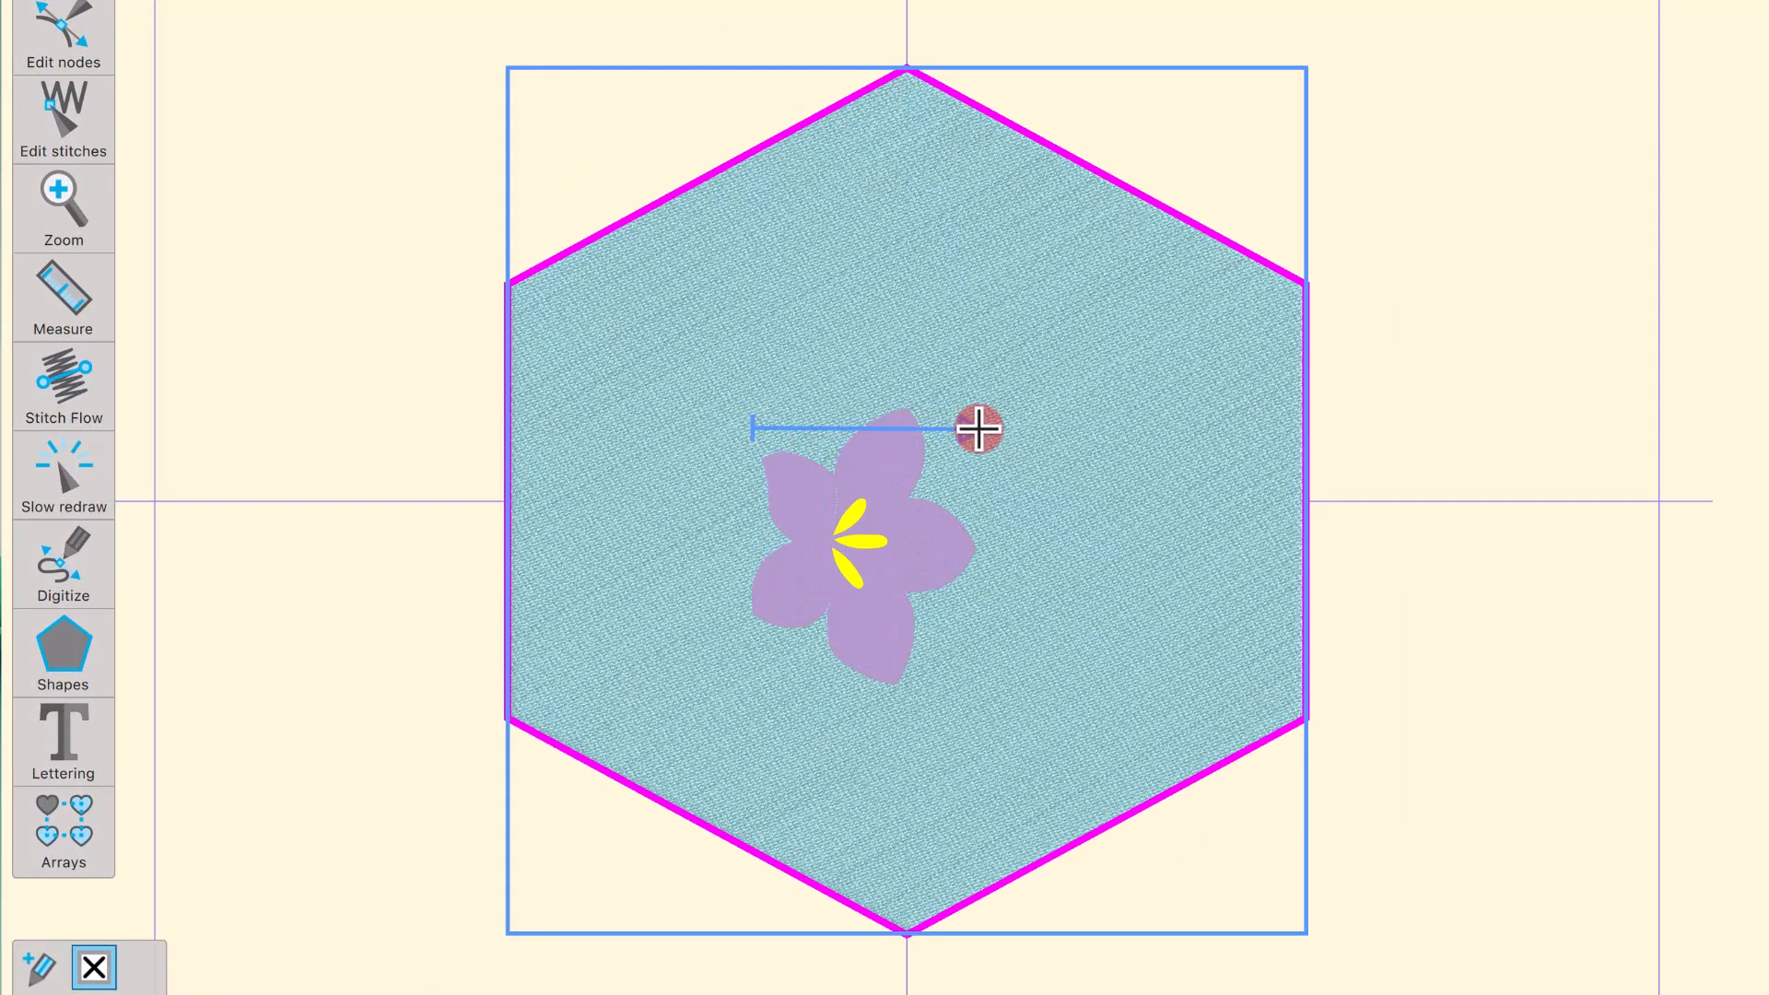
{"action": "left_click_drag", "start_coordinate": [979, 429], "coordinate": [747, 278]}
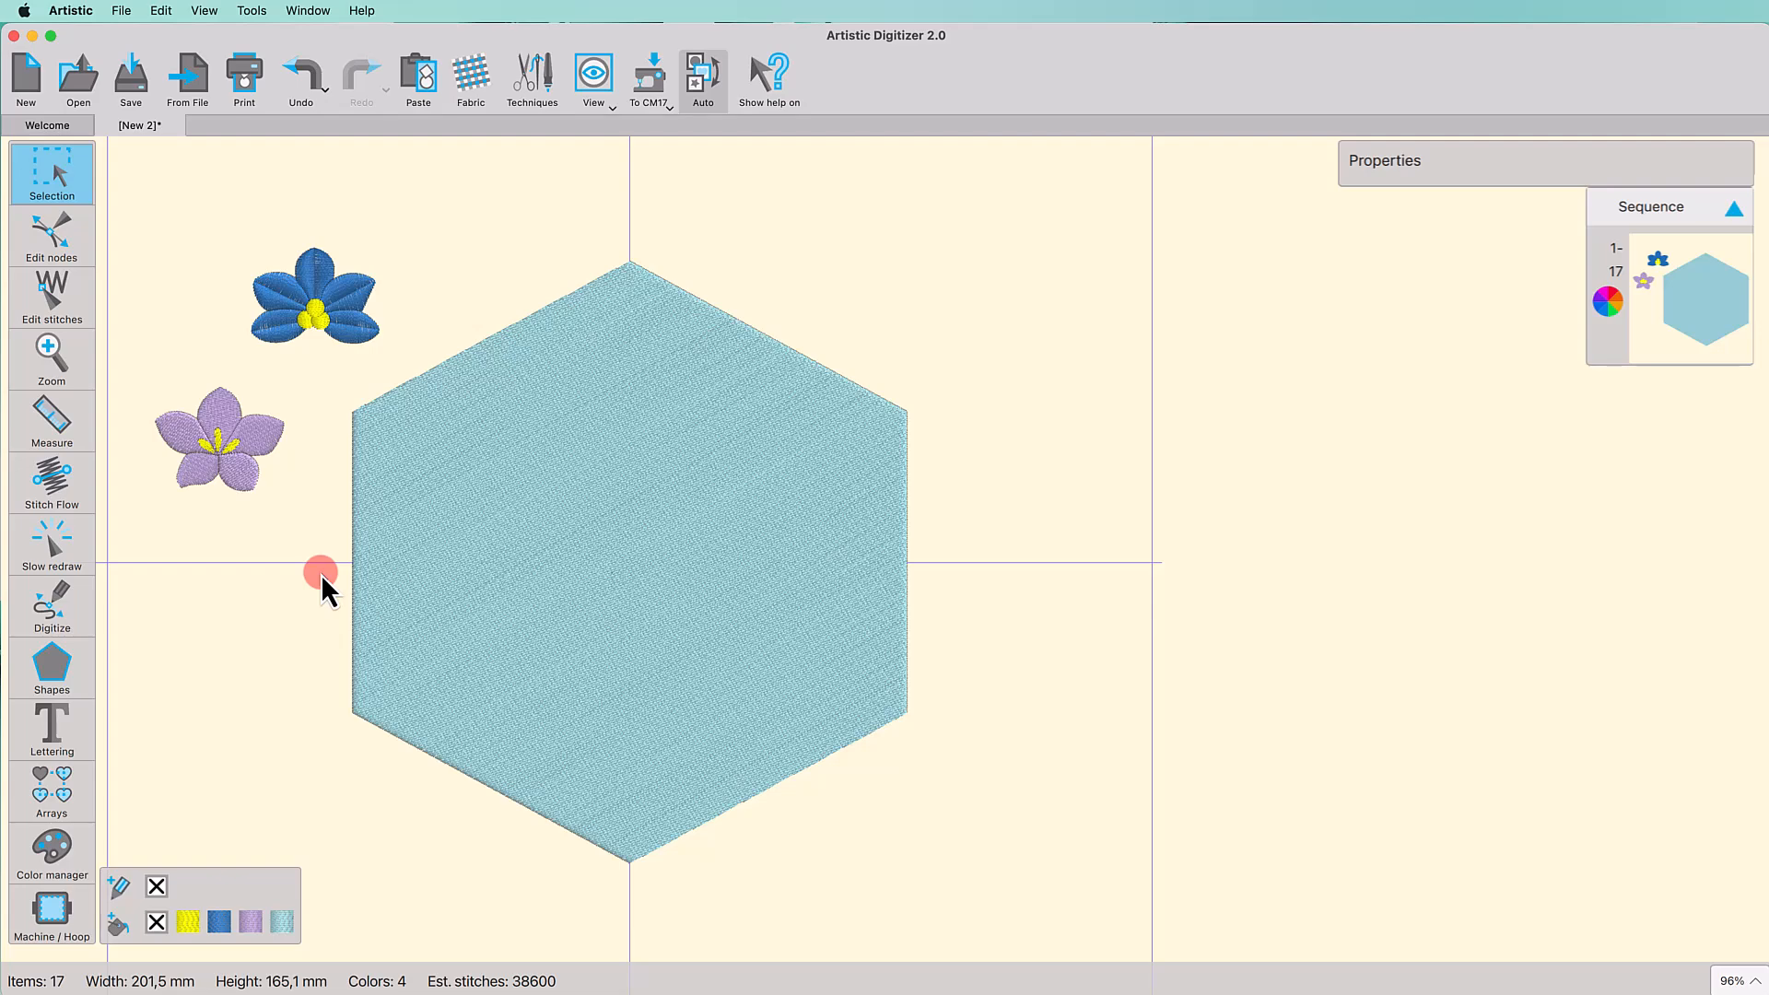
Step: Try changing the fill type of the blue flower and the hexagon selected together
{"action": "left_click", "coordinate": [298, 312]}
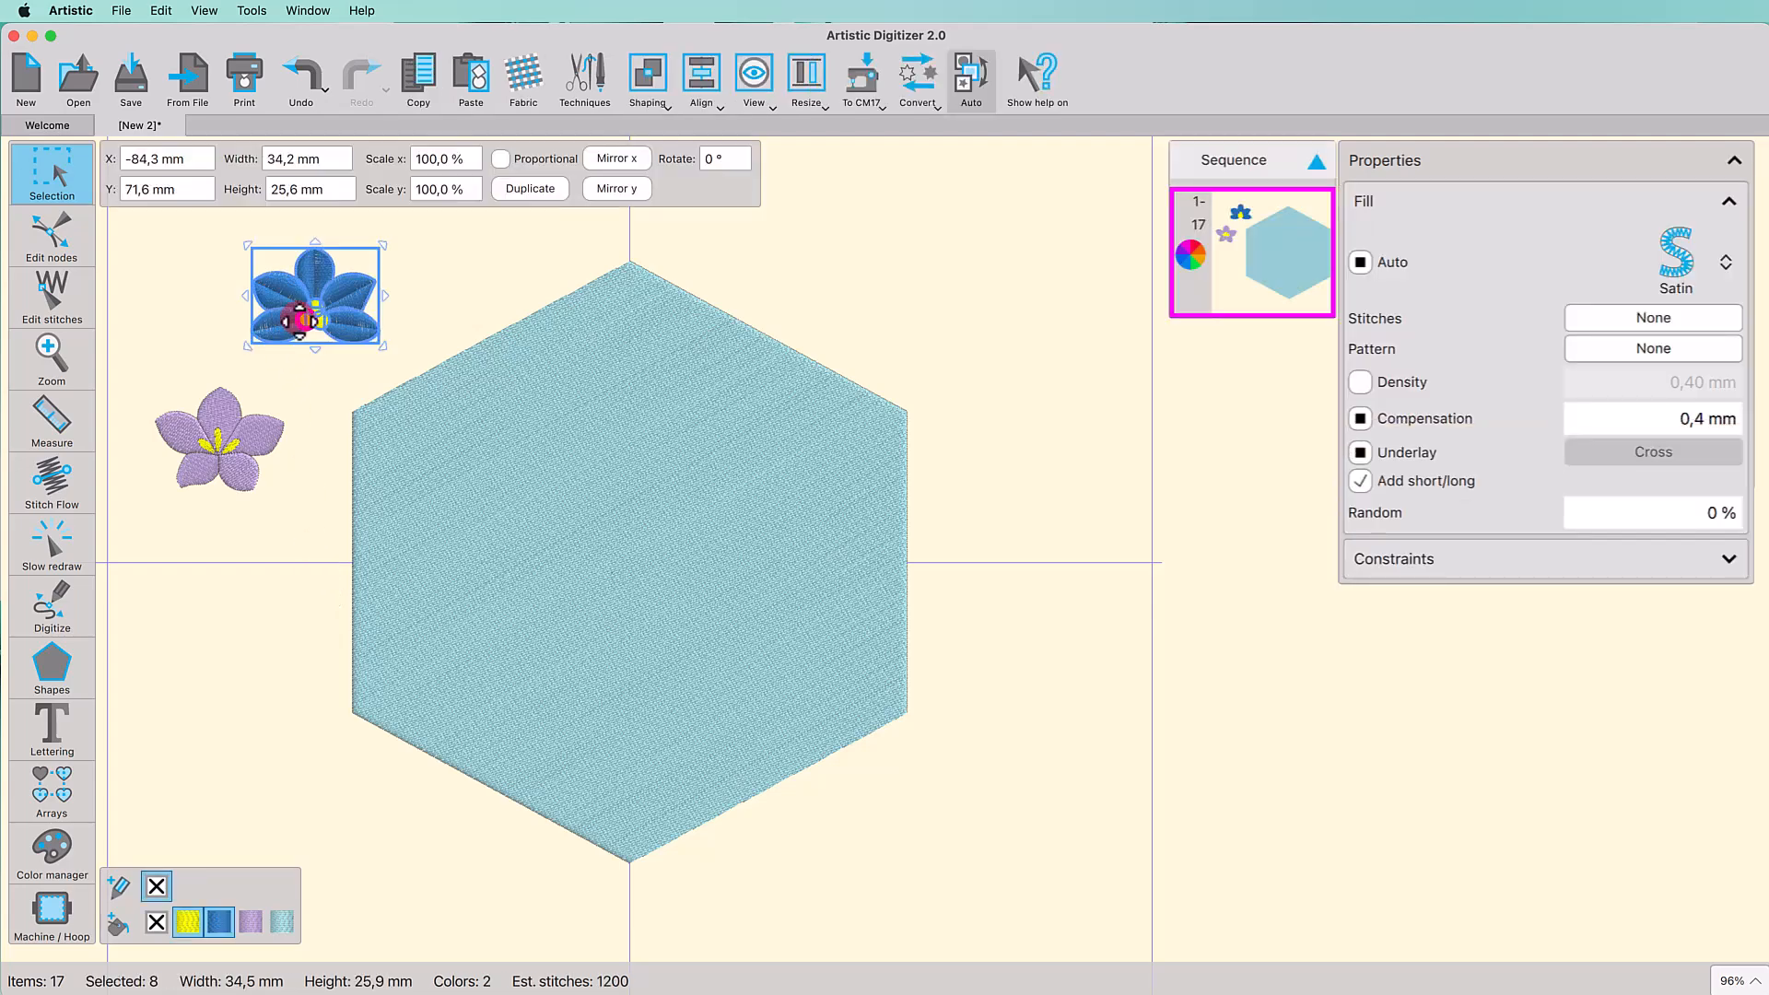
{"action": "left_click", "coordinate": [555, 438], "text": "shift"}
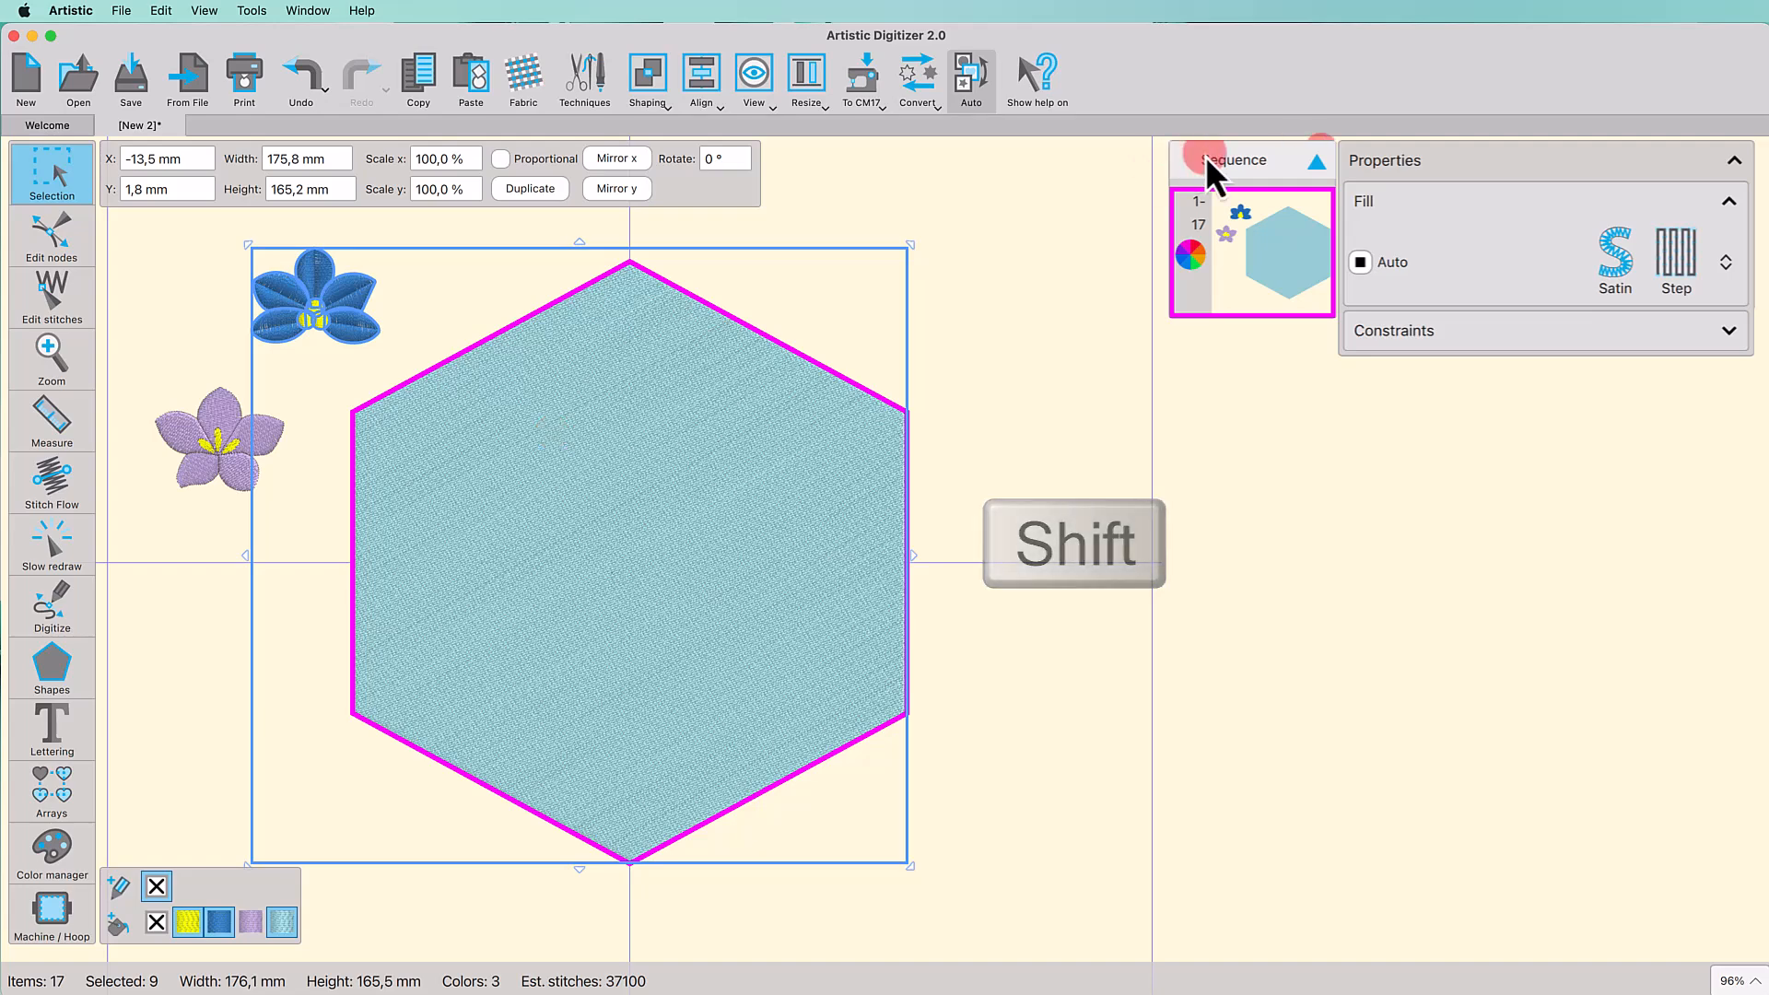
{"action": "left_click", "coordinate": [1703, 258]}
{"action": "left_click", "coordinate": [1663, 341]}
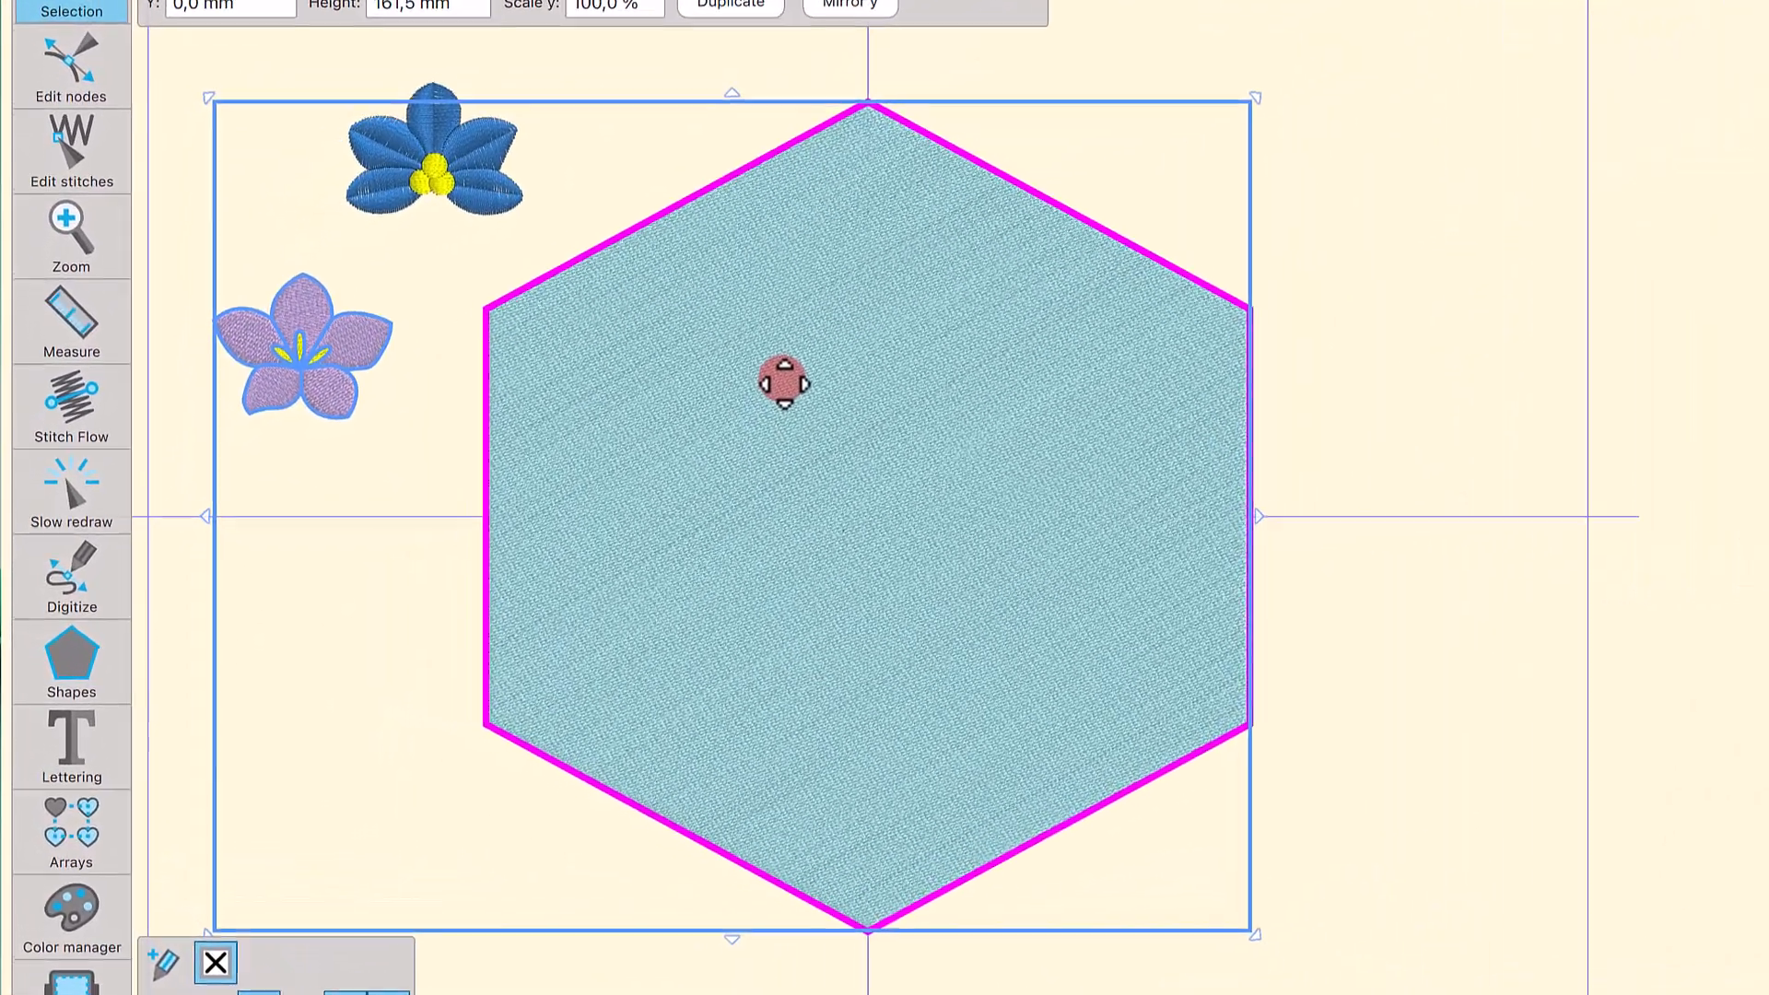
Step: Try the Create fill from shapes command on the selected purple flower and hexagon
{"action": "right_click", "coordinate": [784, 382]}
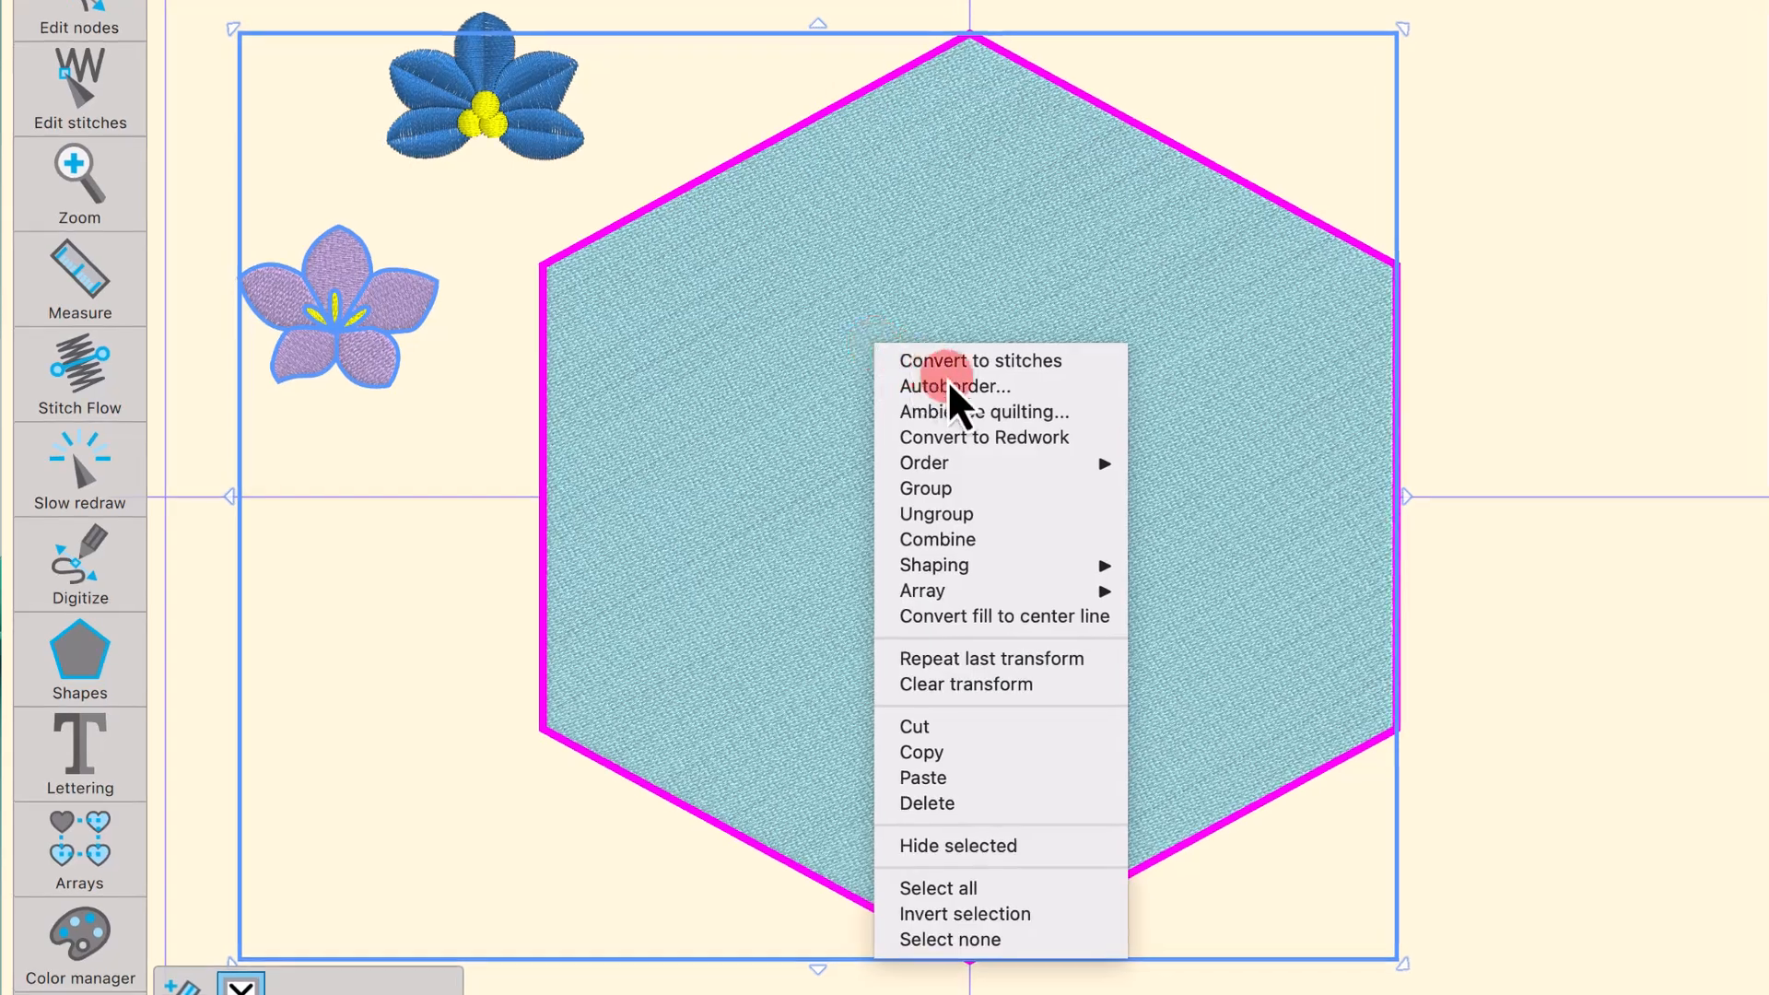
{"action": "mouse_move", "coordinate": [903, 581]}
{"action": "mouse_move", "coordinate": [1008, 593]}
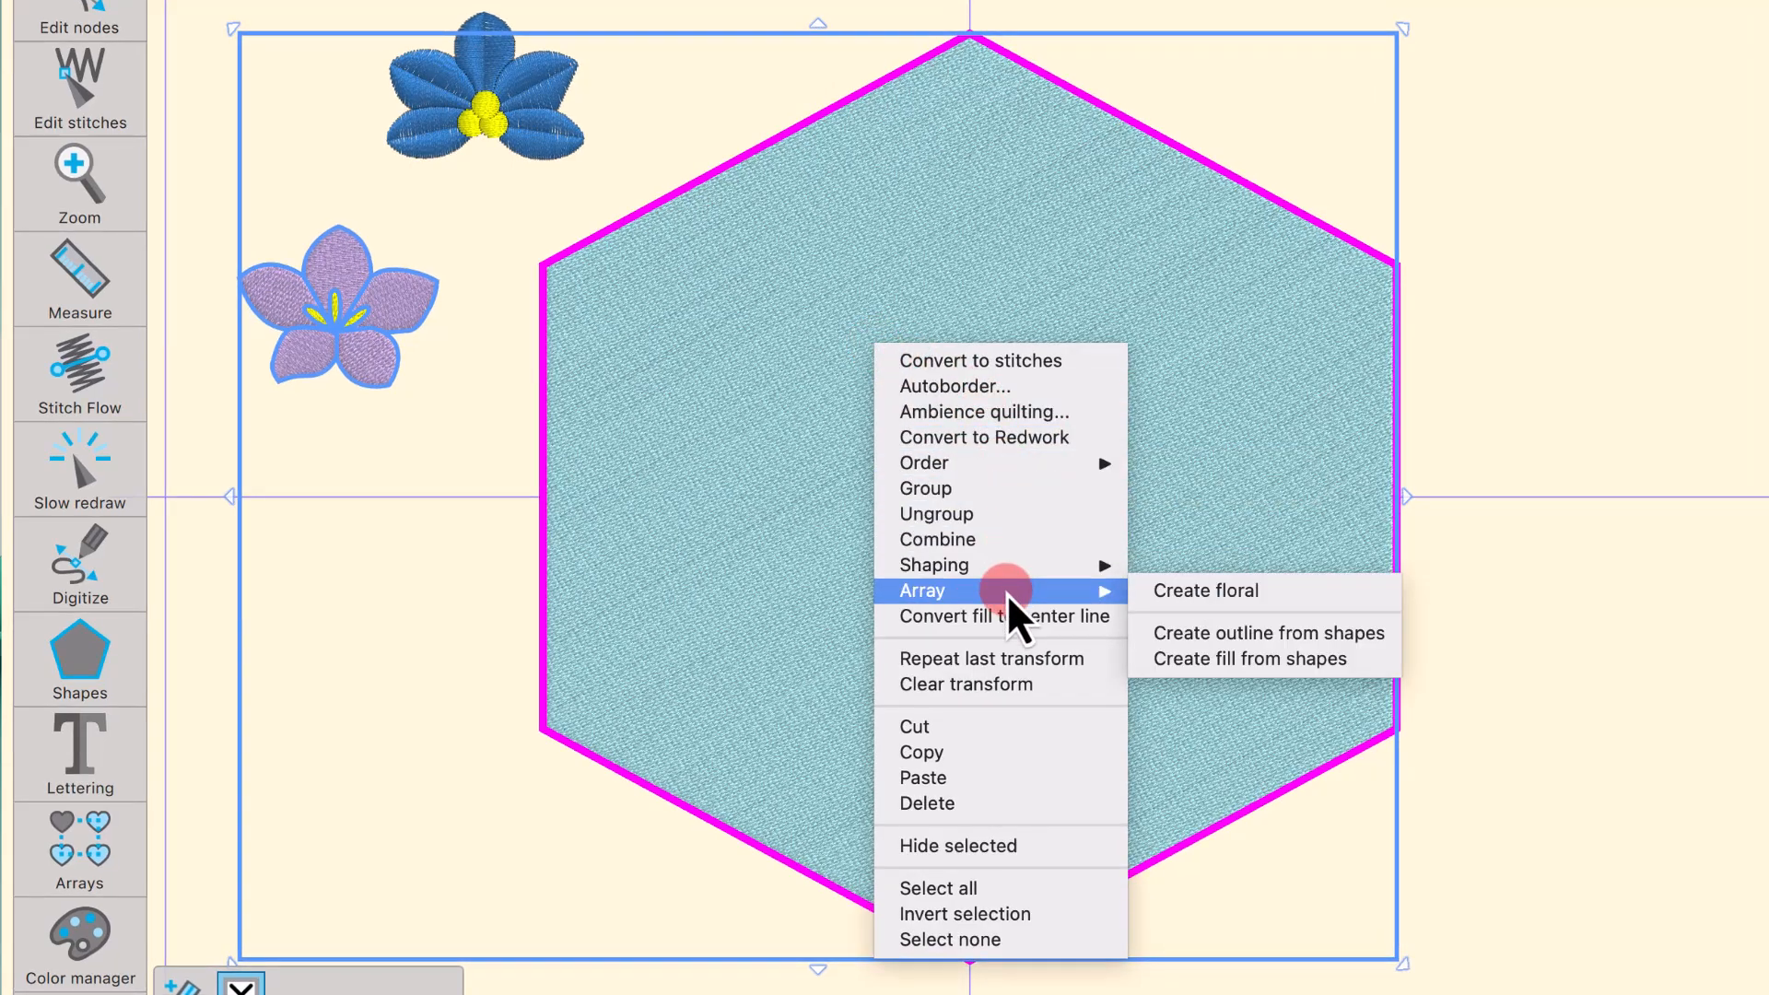
{"action": "left_click", "coordinate": [1214, 663]}
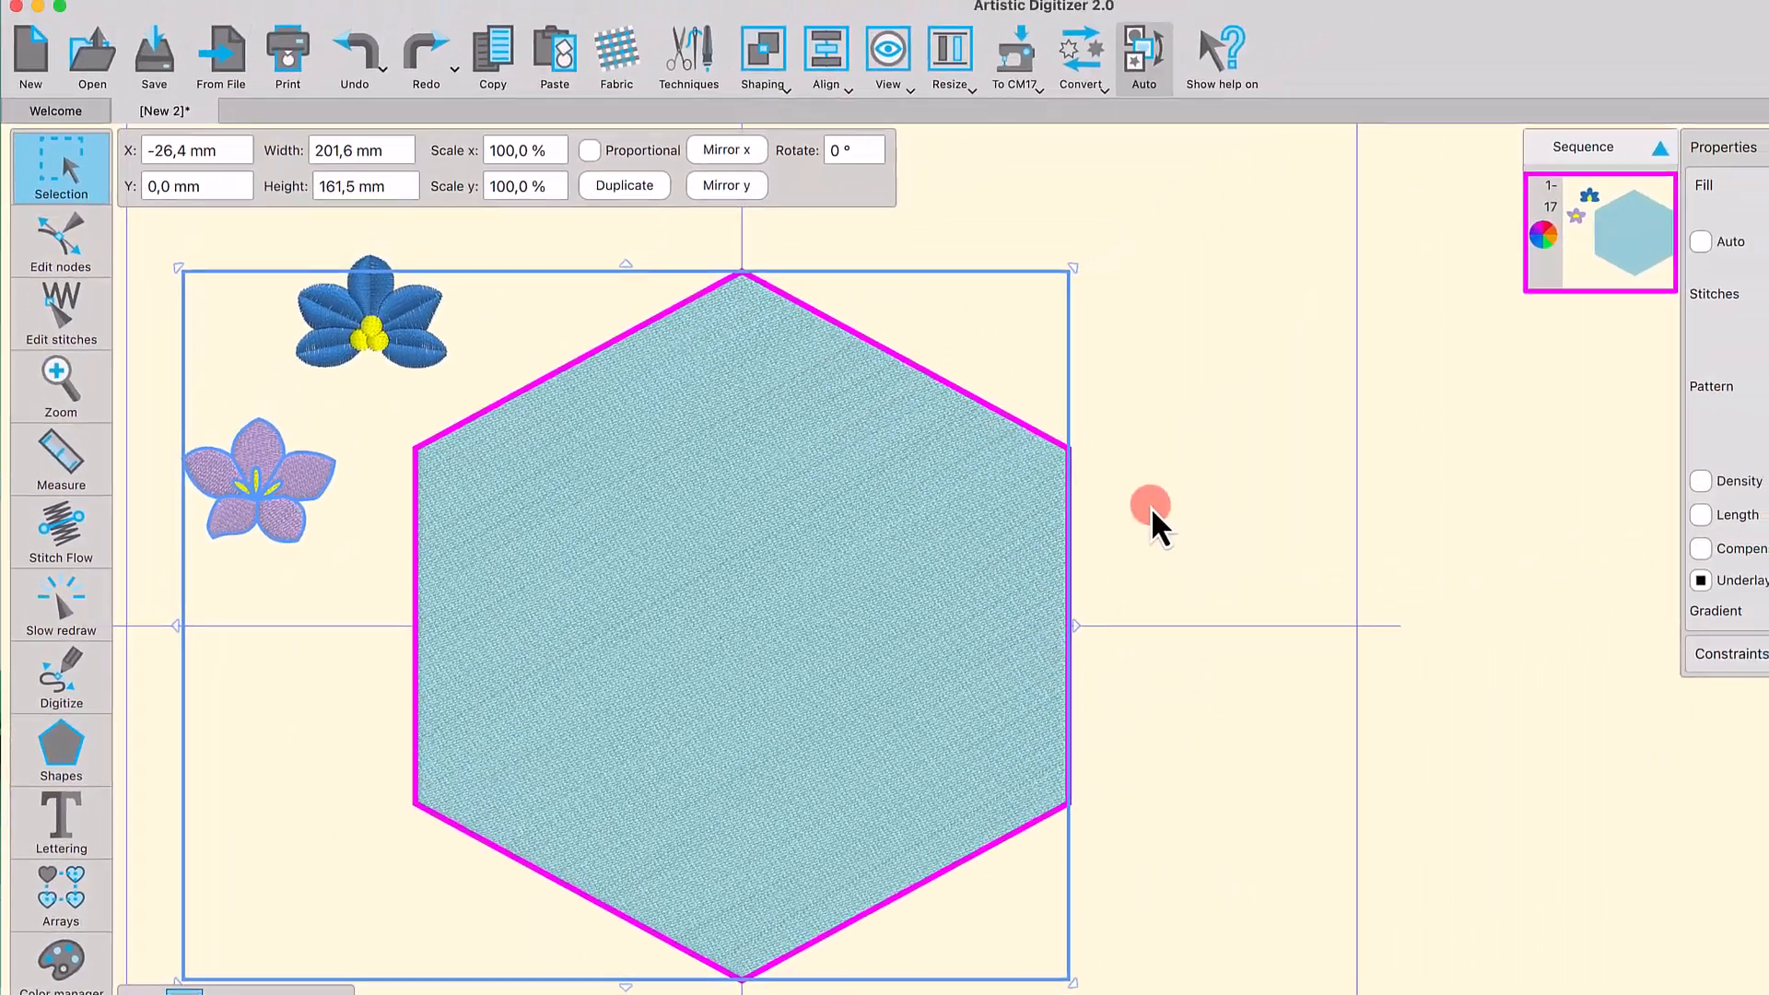
Step: Create an array fill from the selected purple flower and hexagon, and set its fill layout to Rectangle
{"action": "left_click", "coordinate": [1090, 79]}
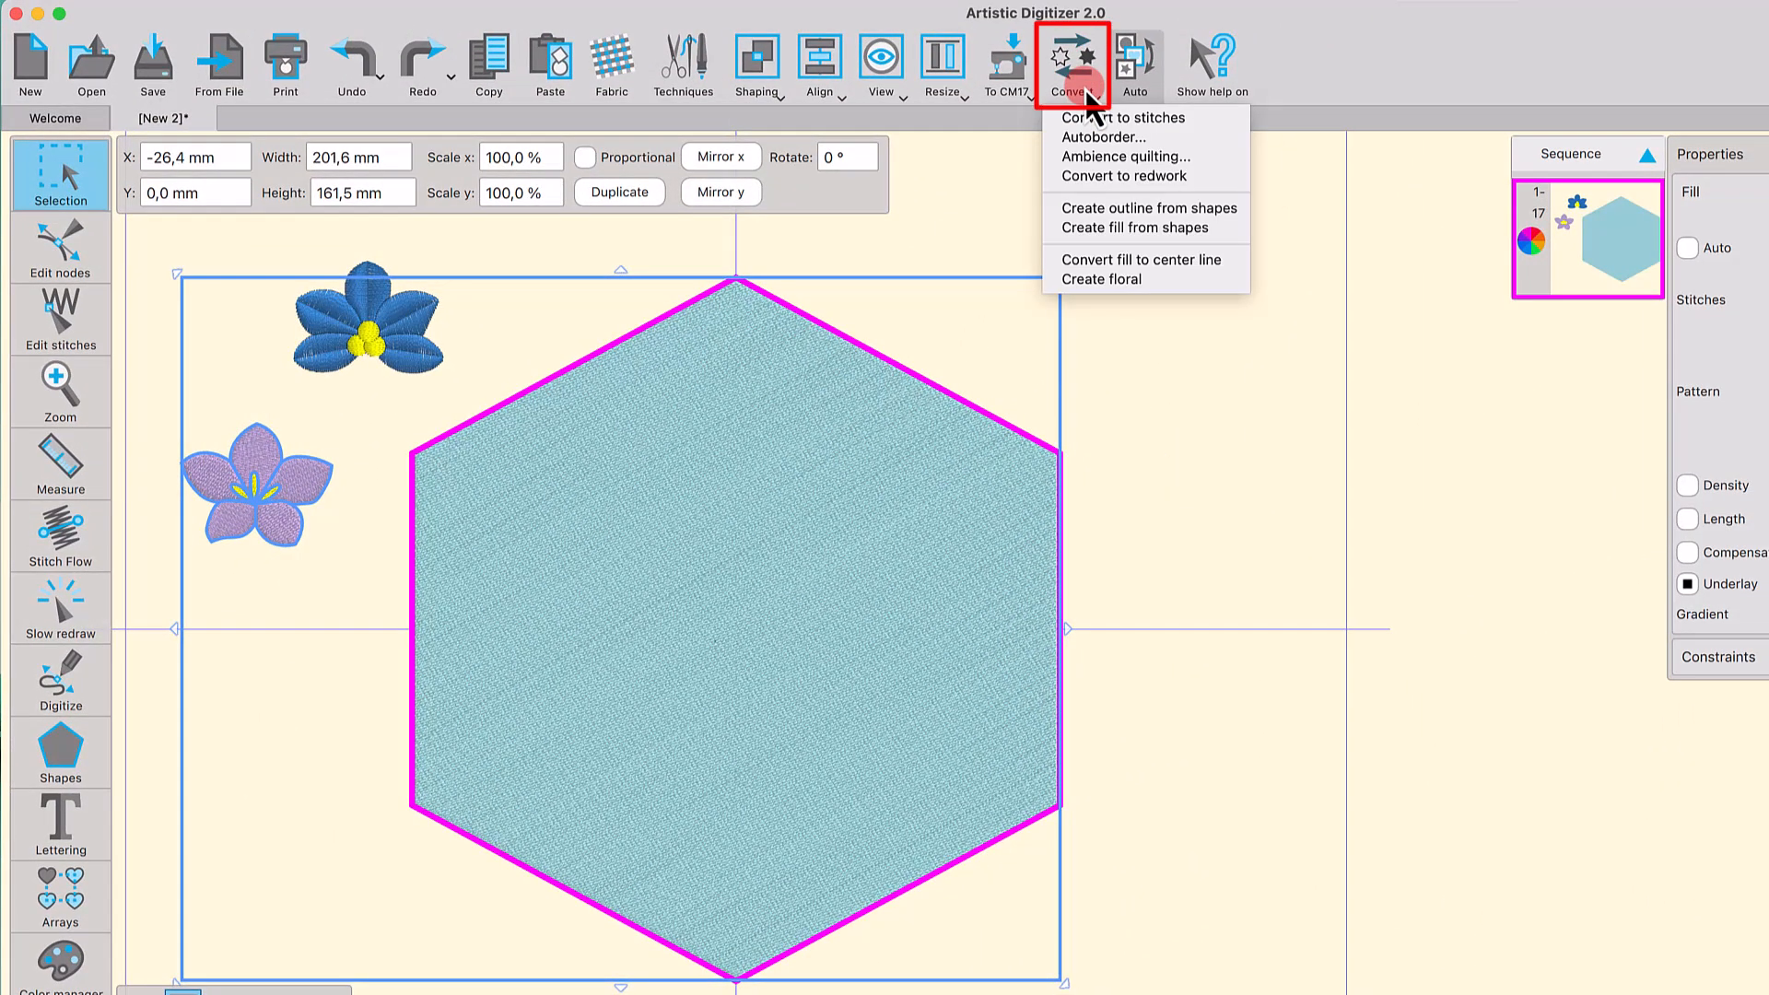
{"action": "left_click", "coordinate": [1111, 238]}
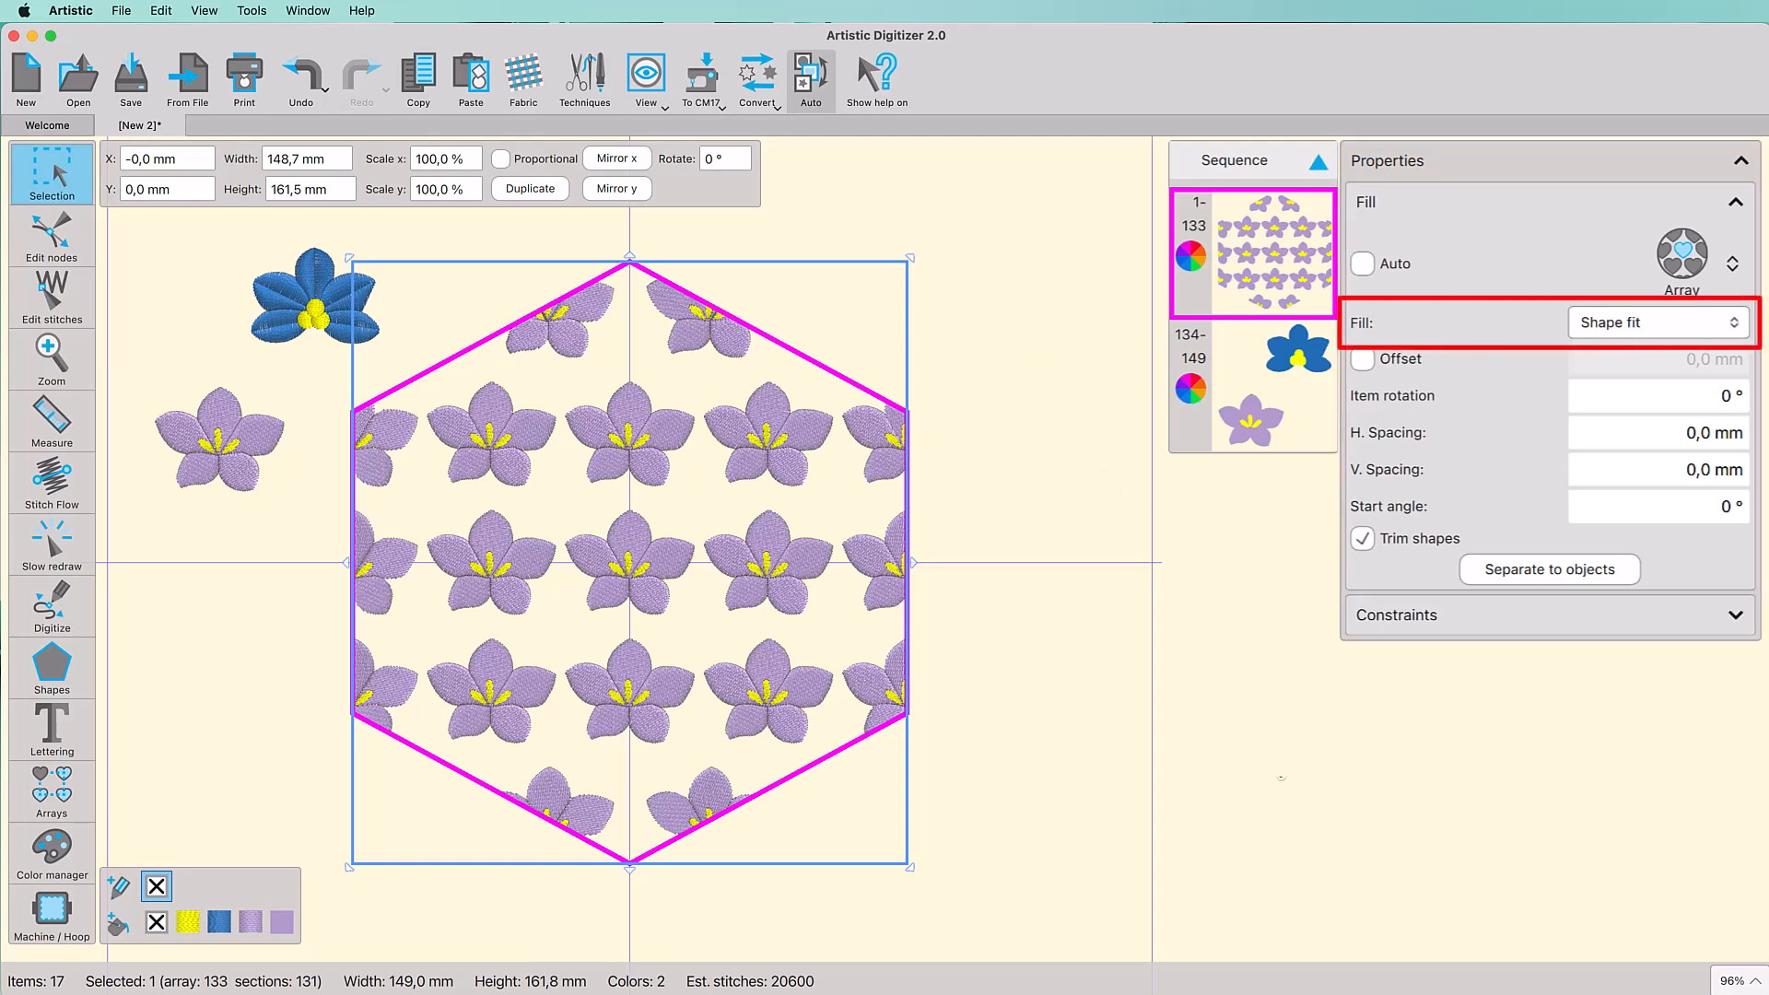
{"action": "left_click", "coordinate": [1654, 324]}
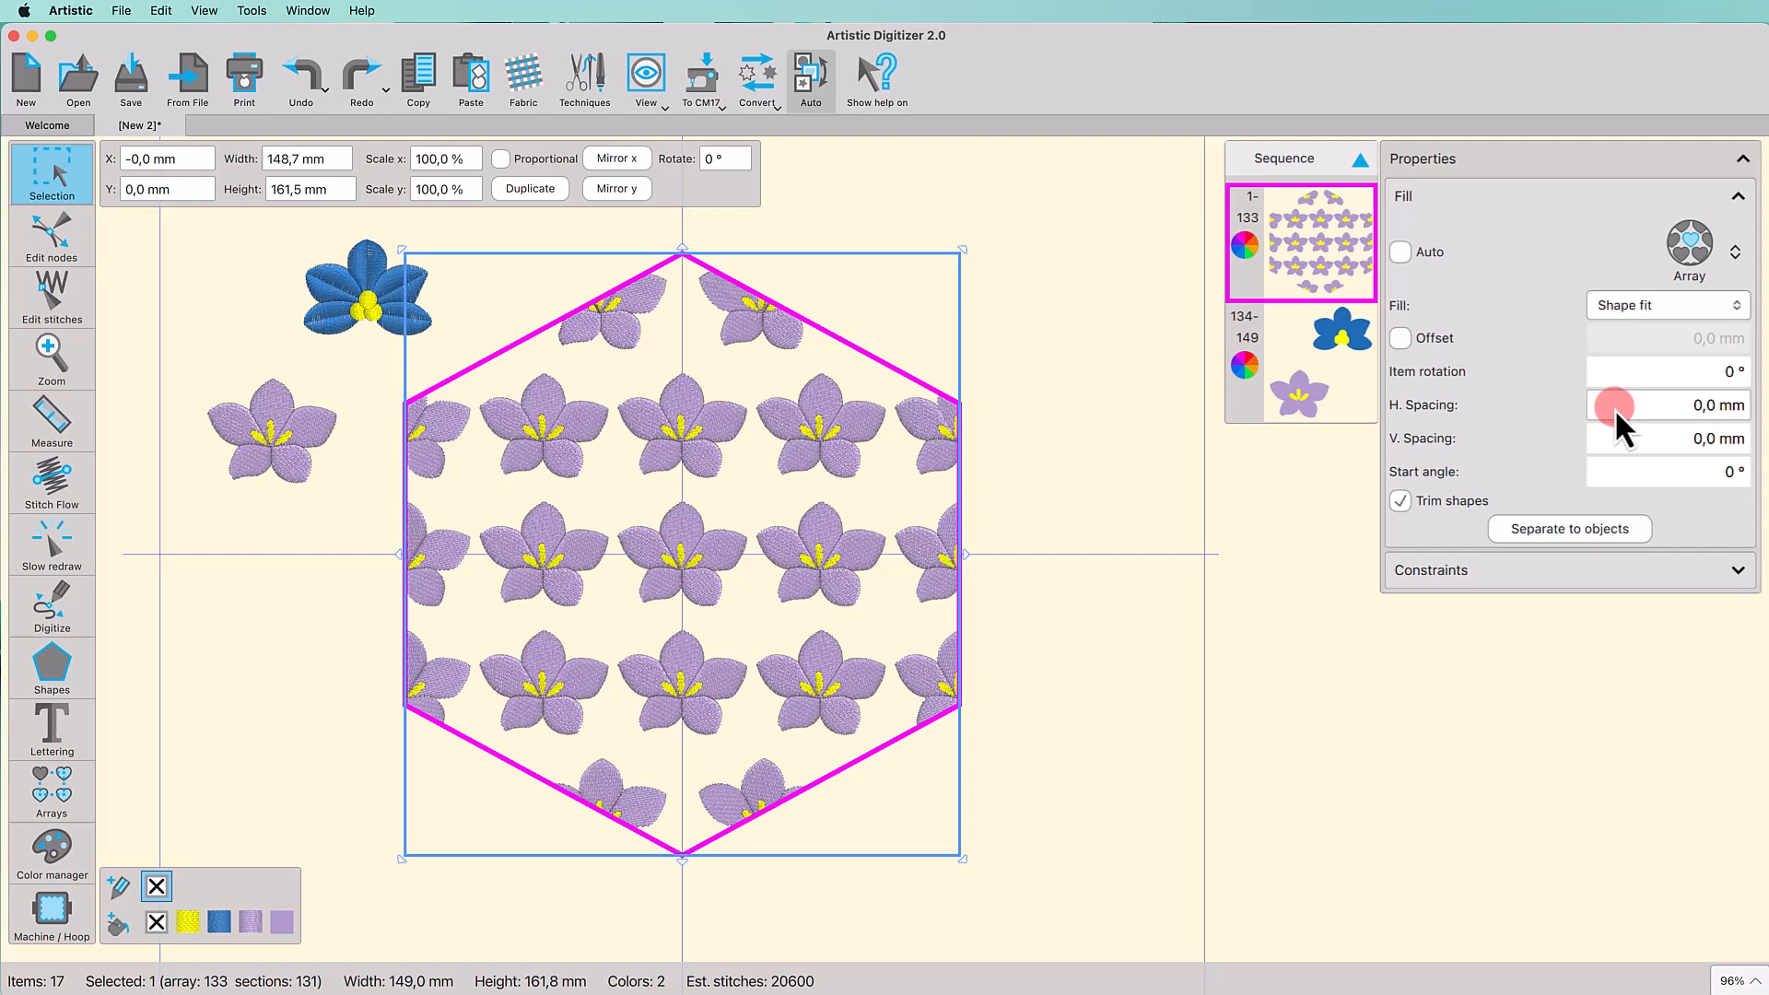
{"action": "left_click", "coordinate": [1668, 311]}
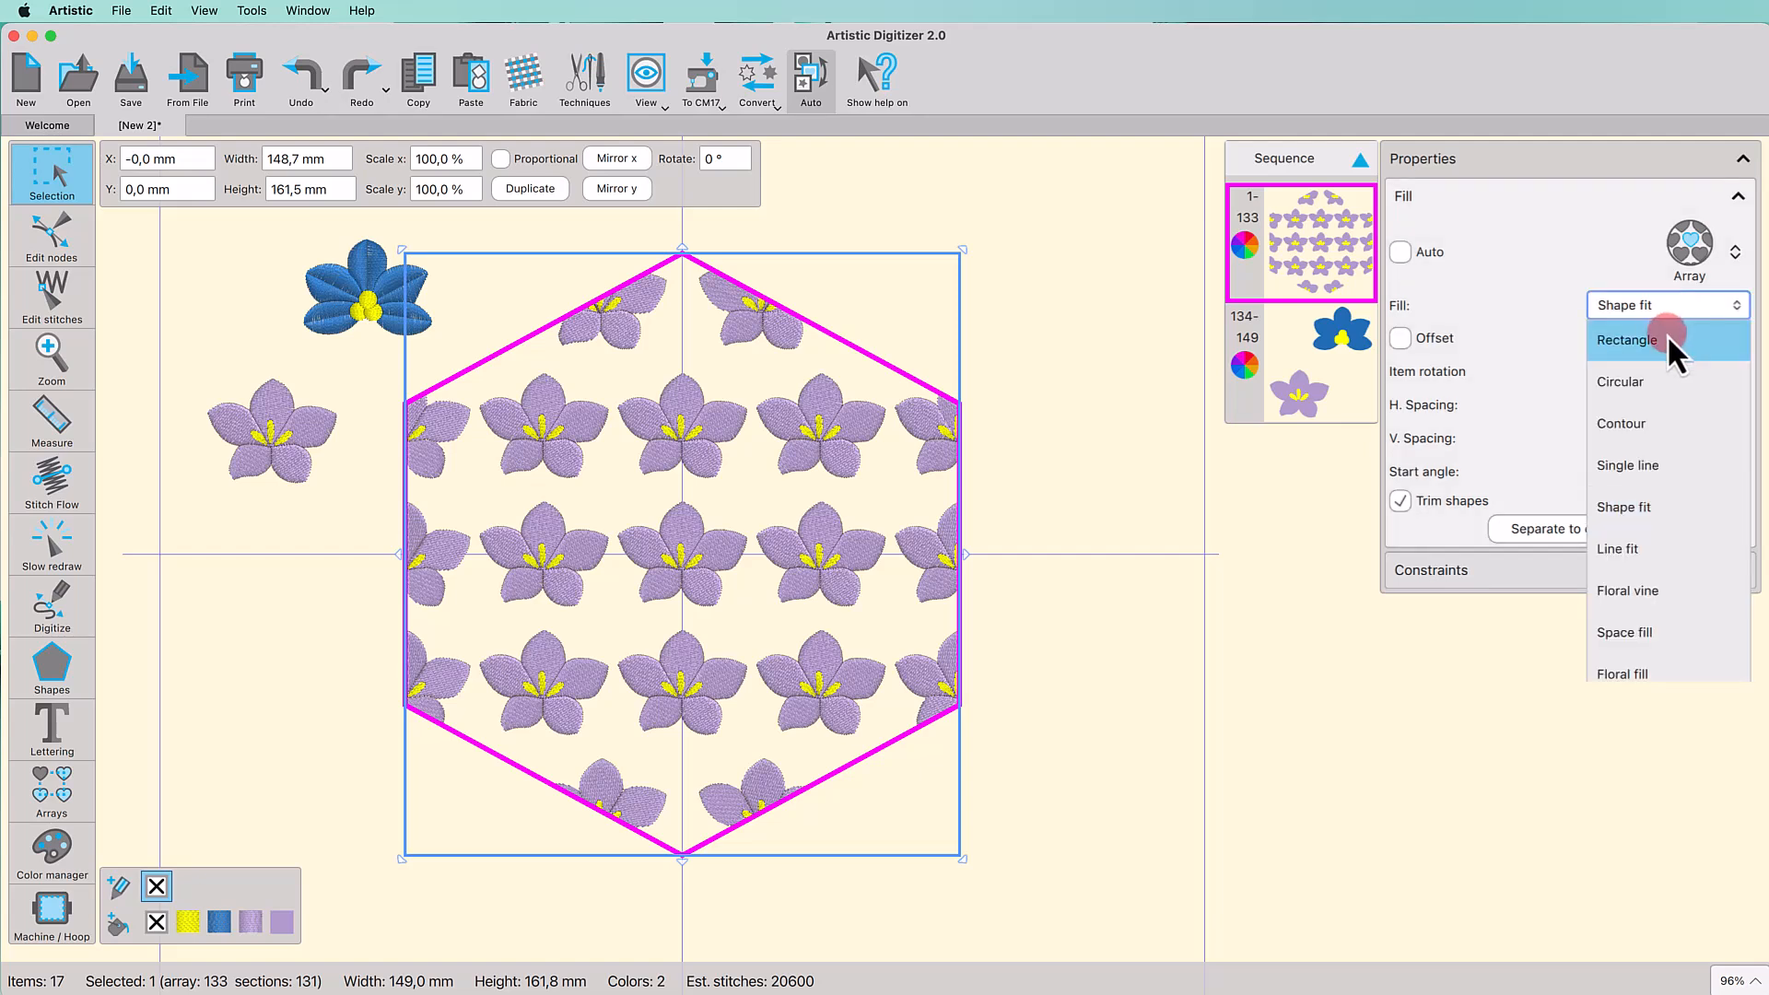
{"action": "left_click", "coordinate": [1667, 337]}
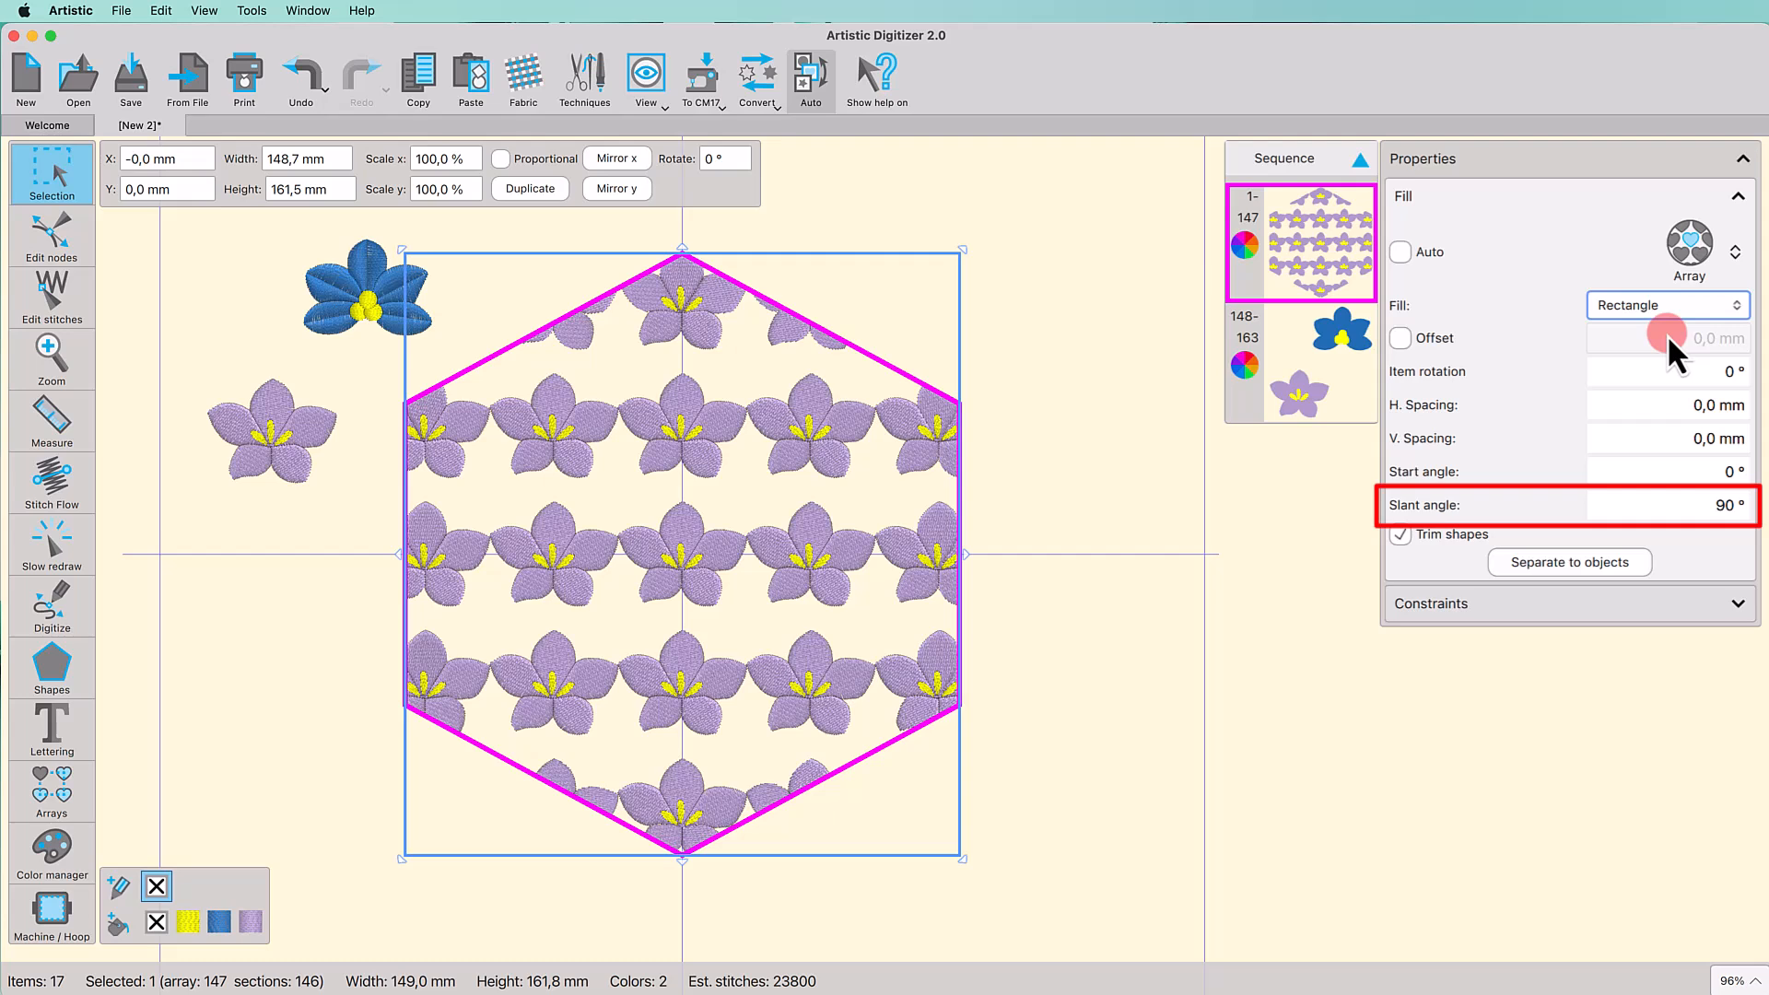
Step: Set the array fill's horizontal and vertical spacing to 2 mm each
{"action": "left_click", "coordinate": [1674, 405]}
{"action": "type", "text": "2"}
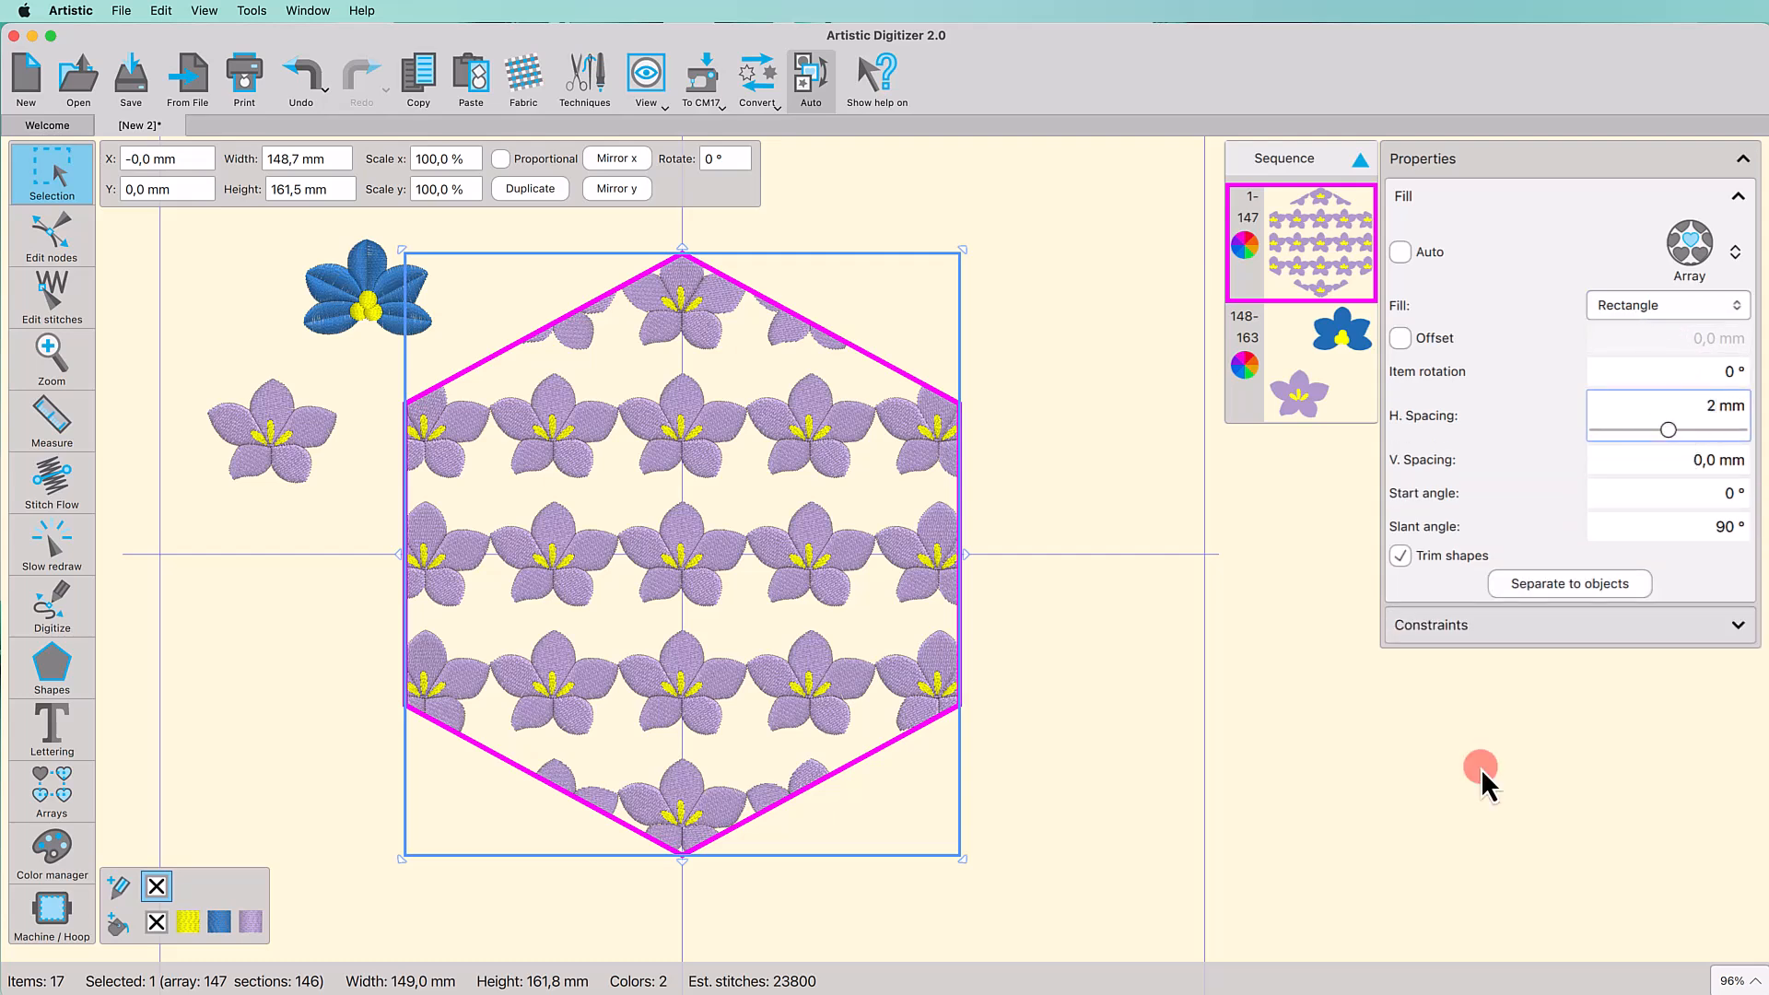
{"action": "key", "text": "Return"}
{"action": "key", "text": "Tab"}
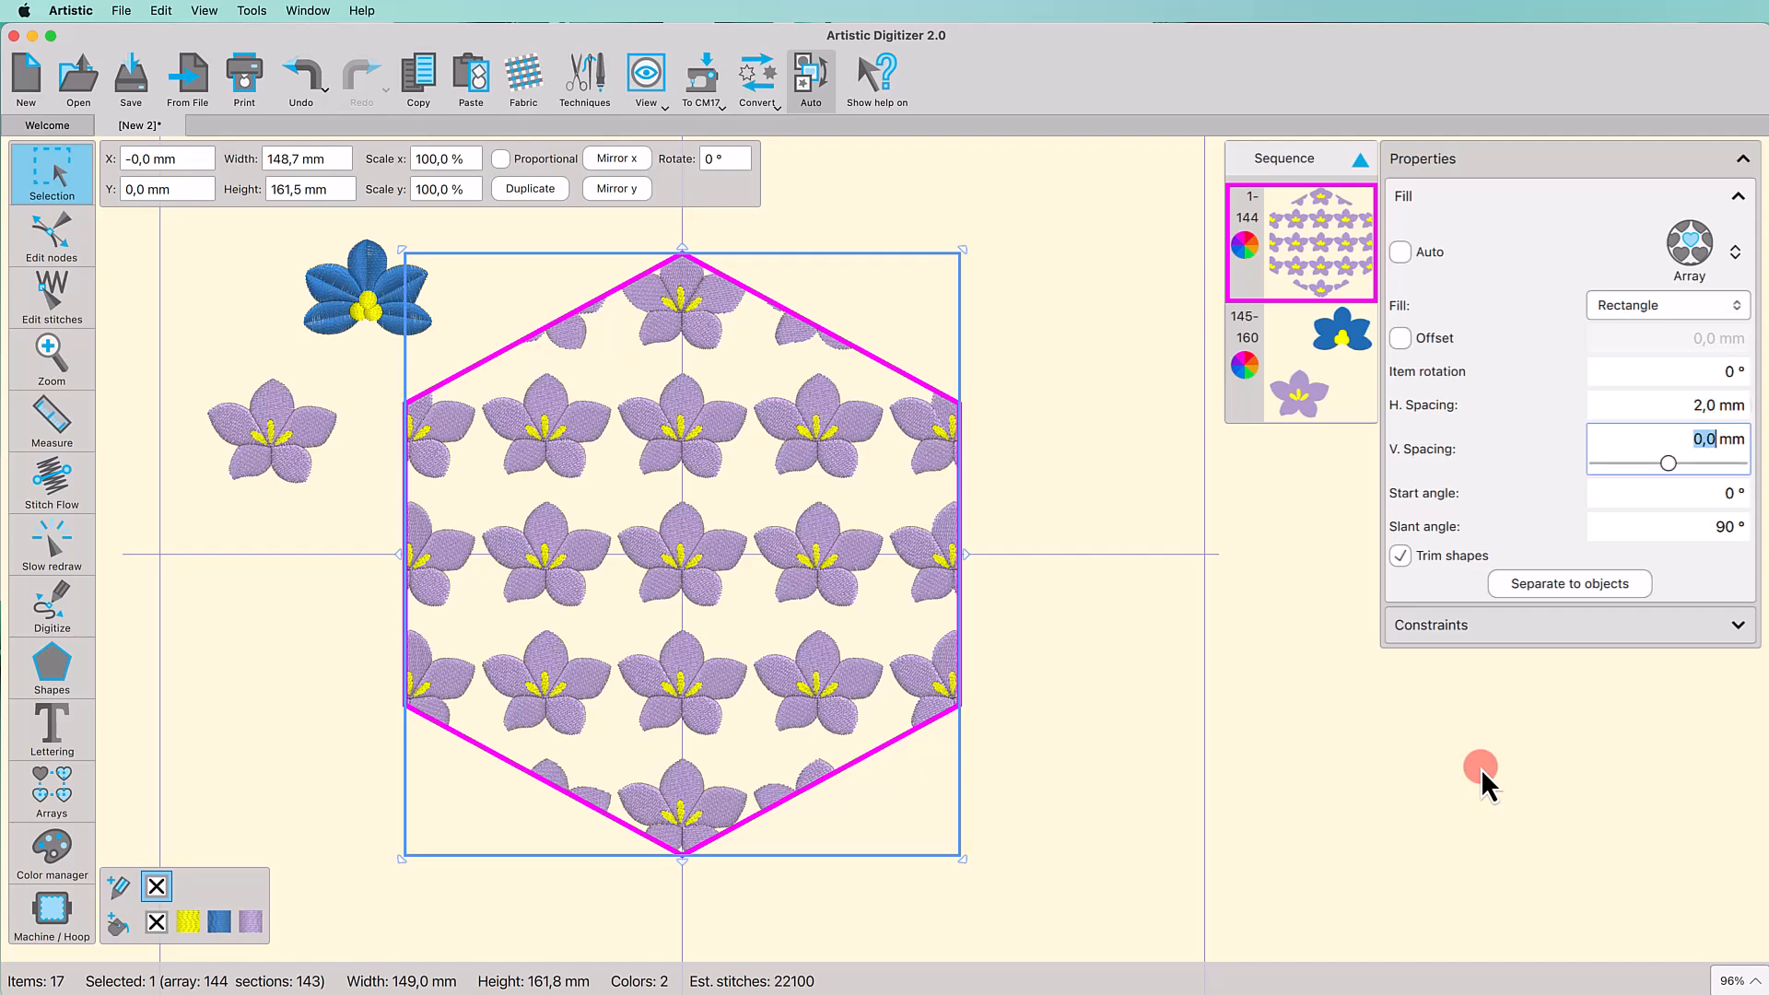
{"action": "type", "text": "2"}
{"action": "key", "text": "Return"}
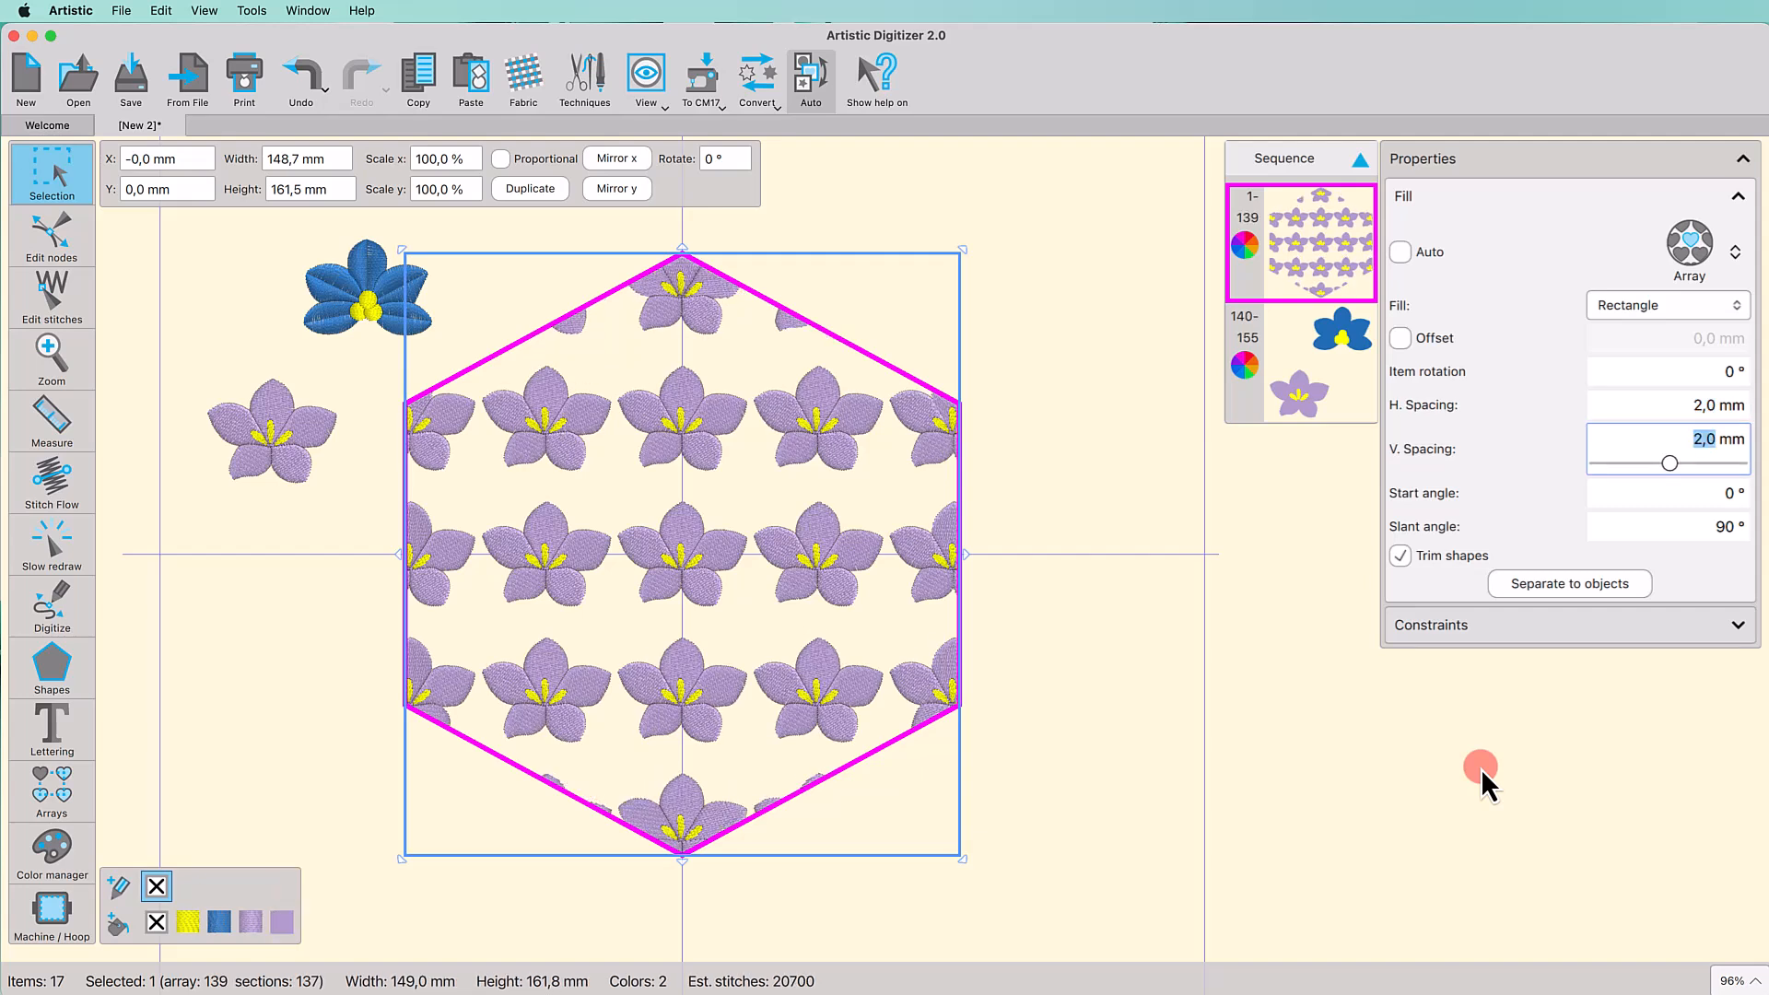
Step: Set the array fill's start angle to 20° and its slant angle to about 109°
{"action": "key", "text": "Tab"}
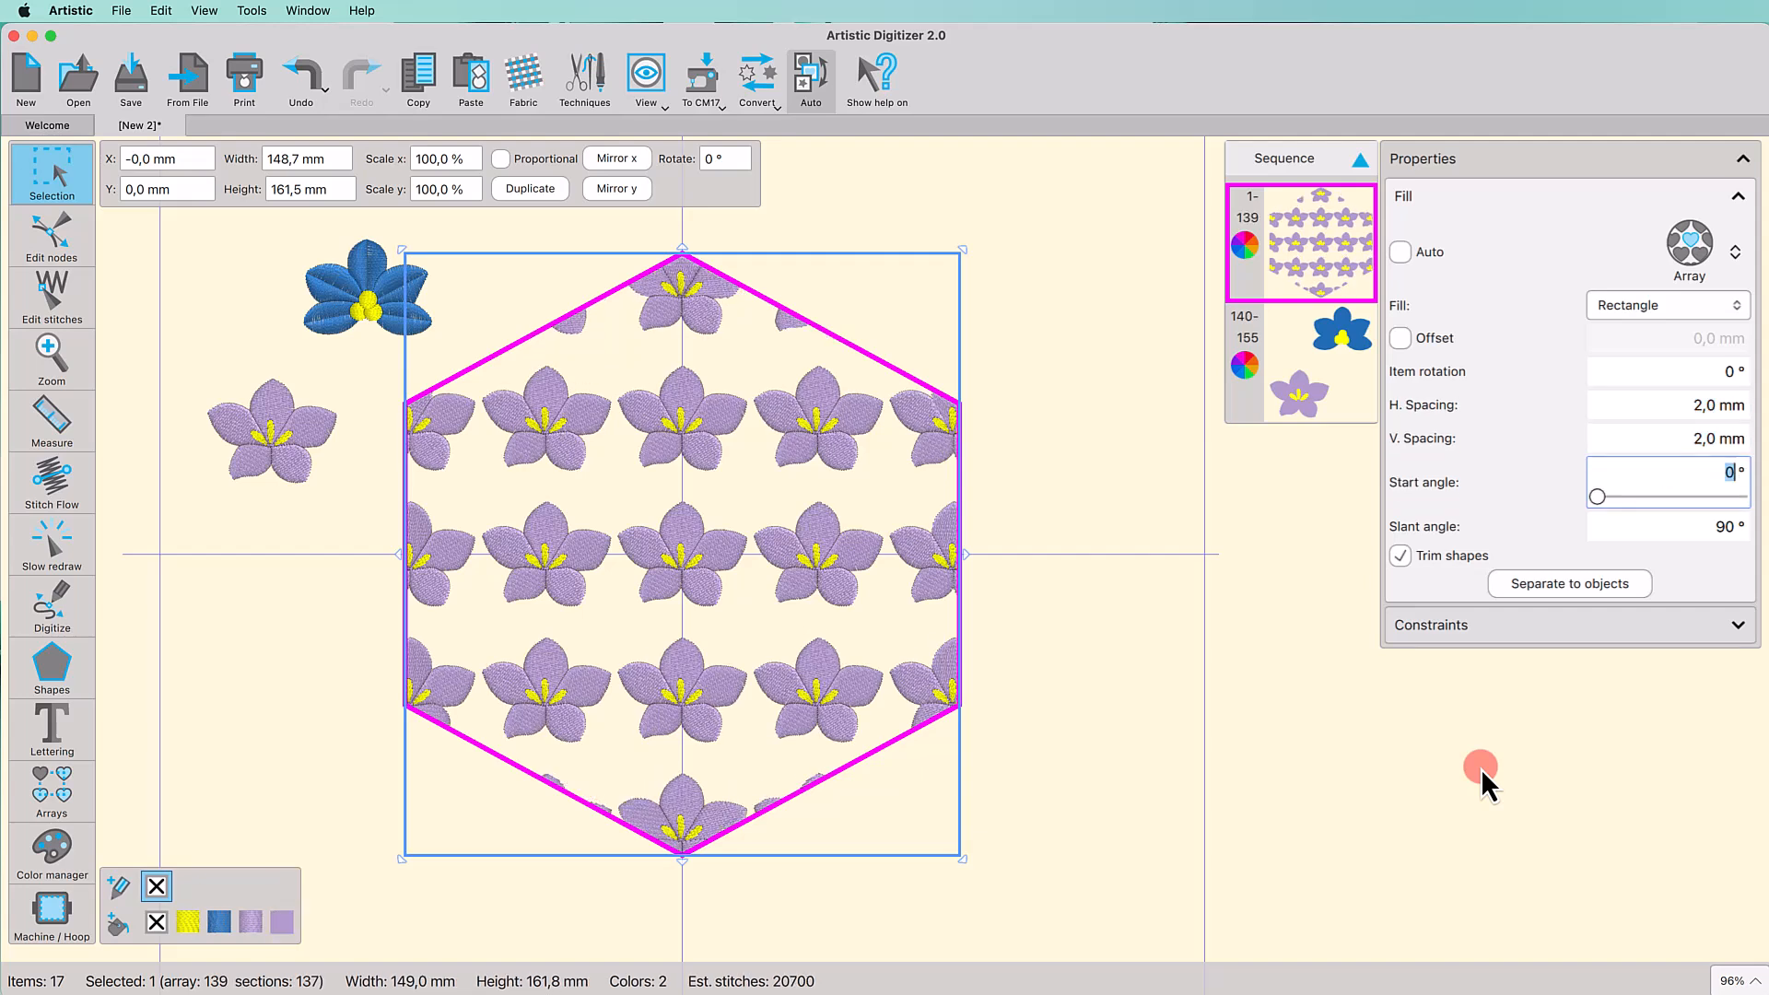
{"action": "type", "text": "20"}
{"action": "key", "text": "Return"}
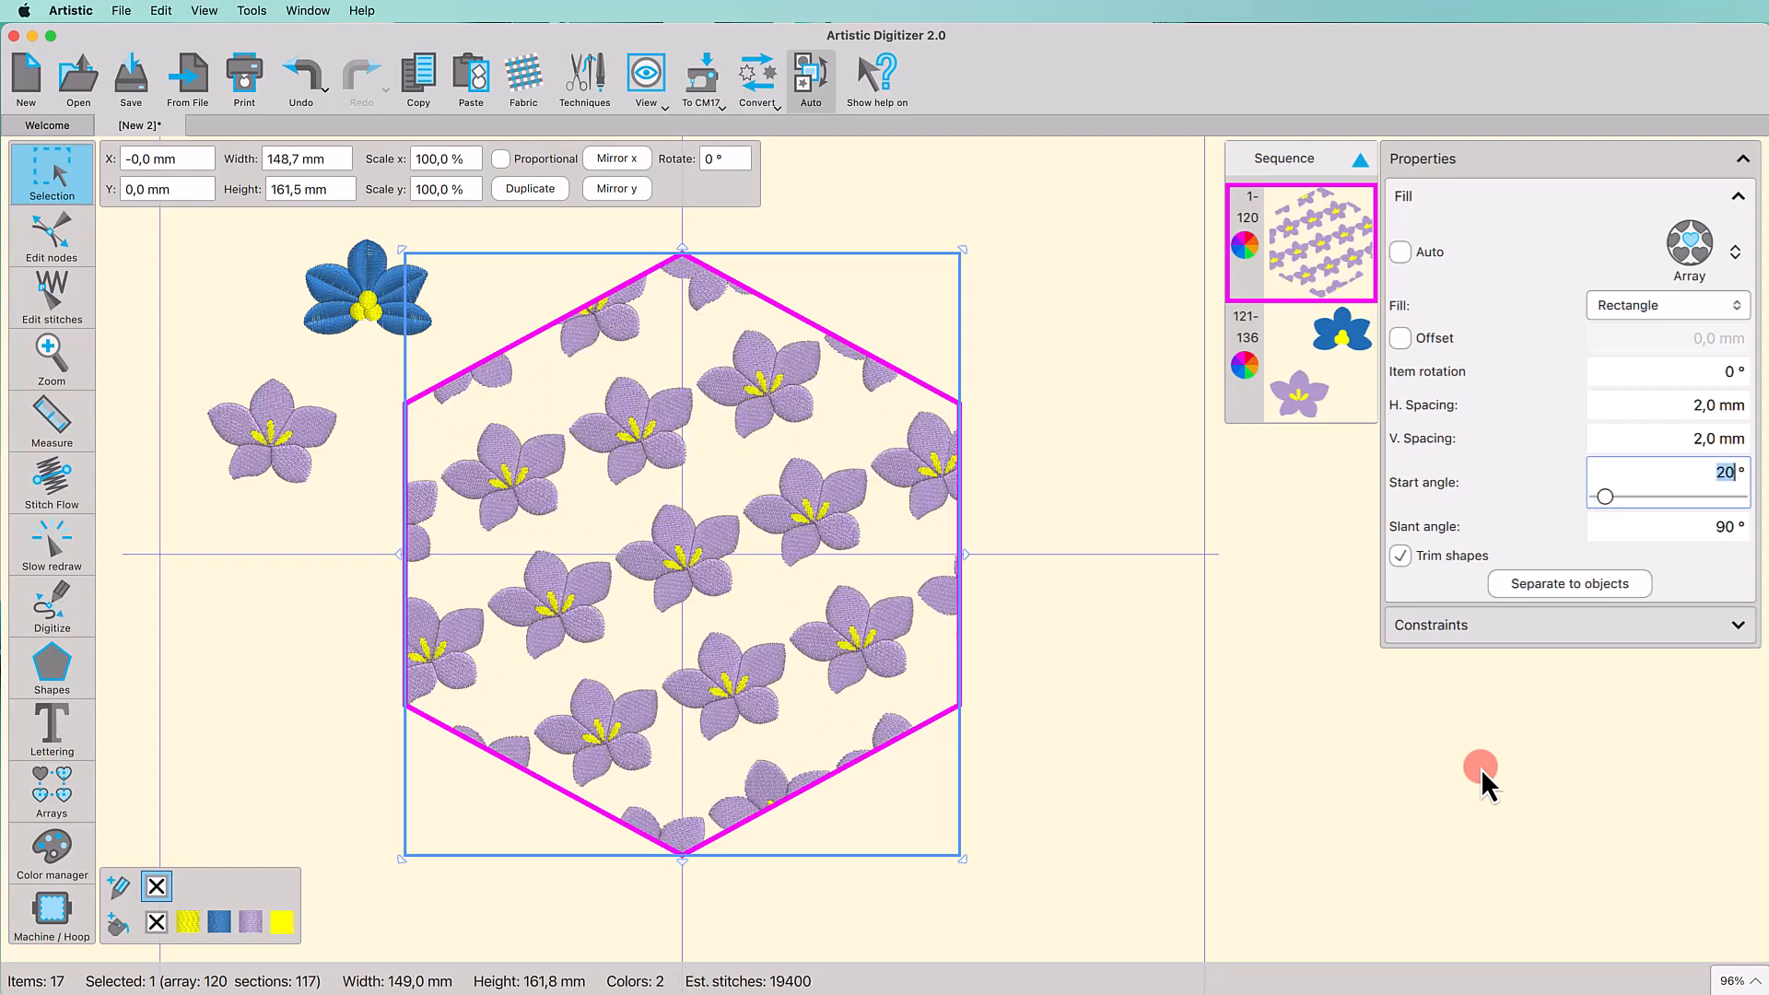
{"action": "key", "text": "Tab"}
{"action": "left_click_drag", "start_coordinate": [1683, 531], "coordinate": [1686, 529]}
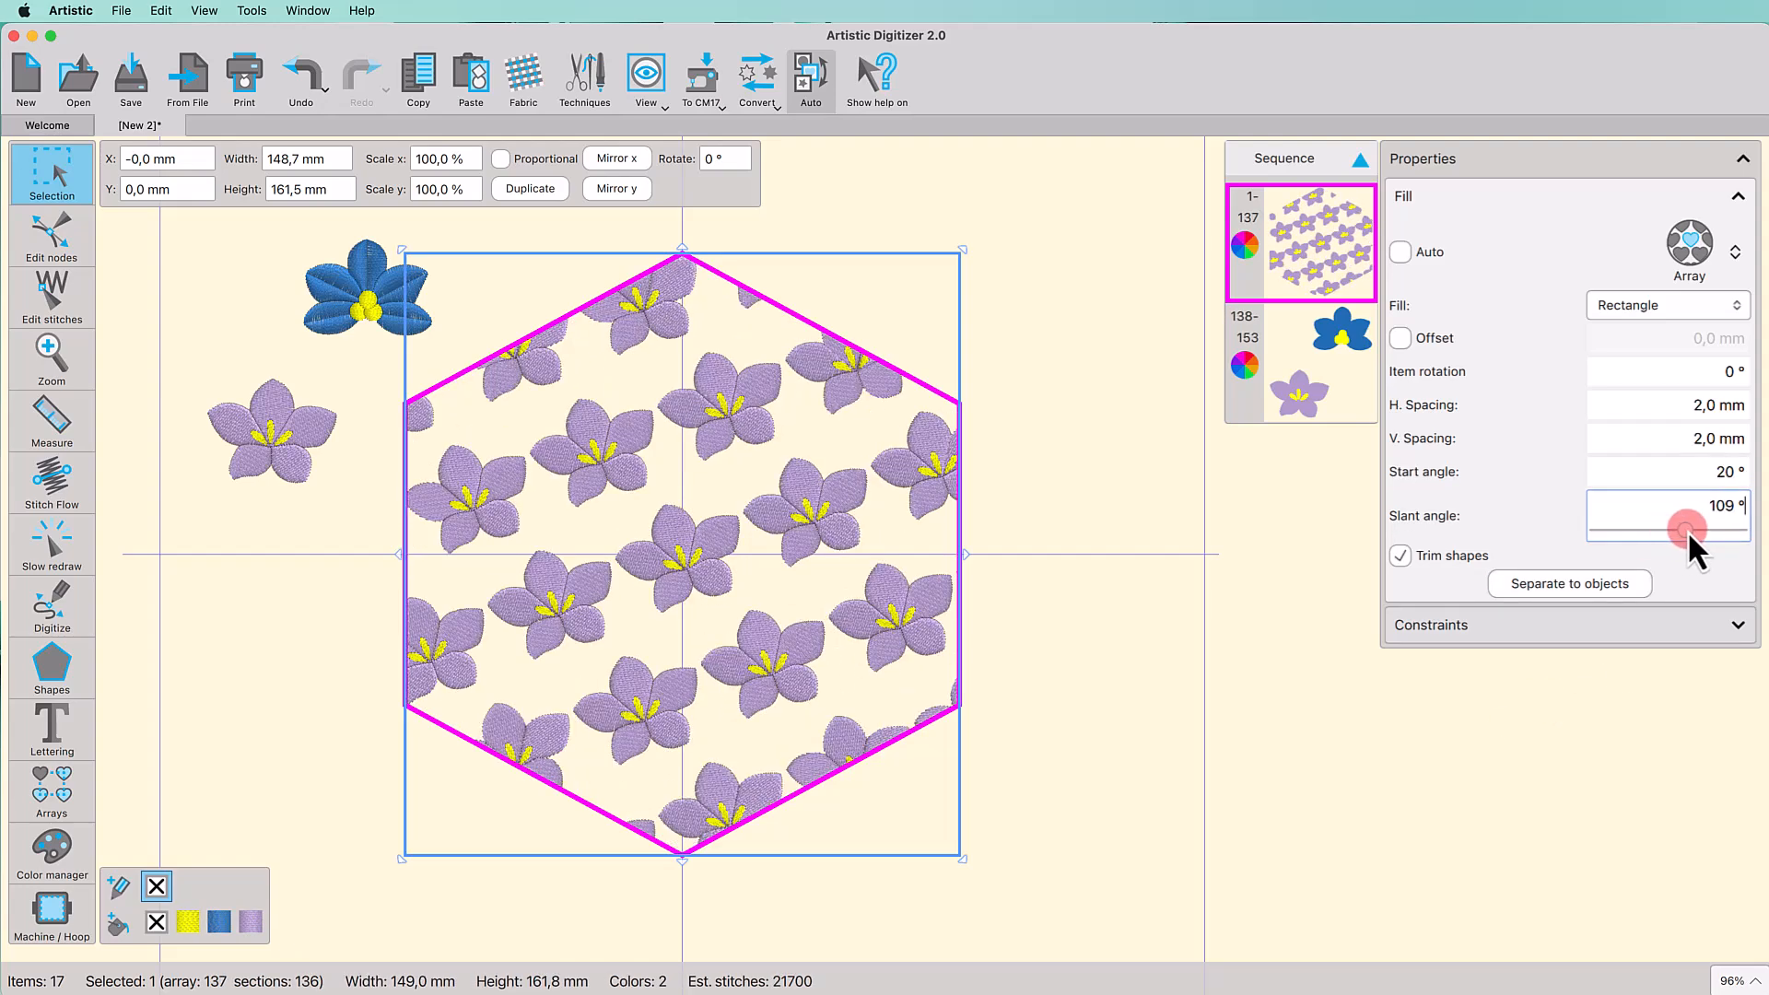
Step: Undo the spacing, start angle and slant angle changes of the array fill
{"action": "key", "text": "super+z"}
{"action": "key", "text": "super+z"}
{"action": "key", "text": "super+z"}
{"action": "key", "text": "super+z"}
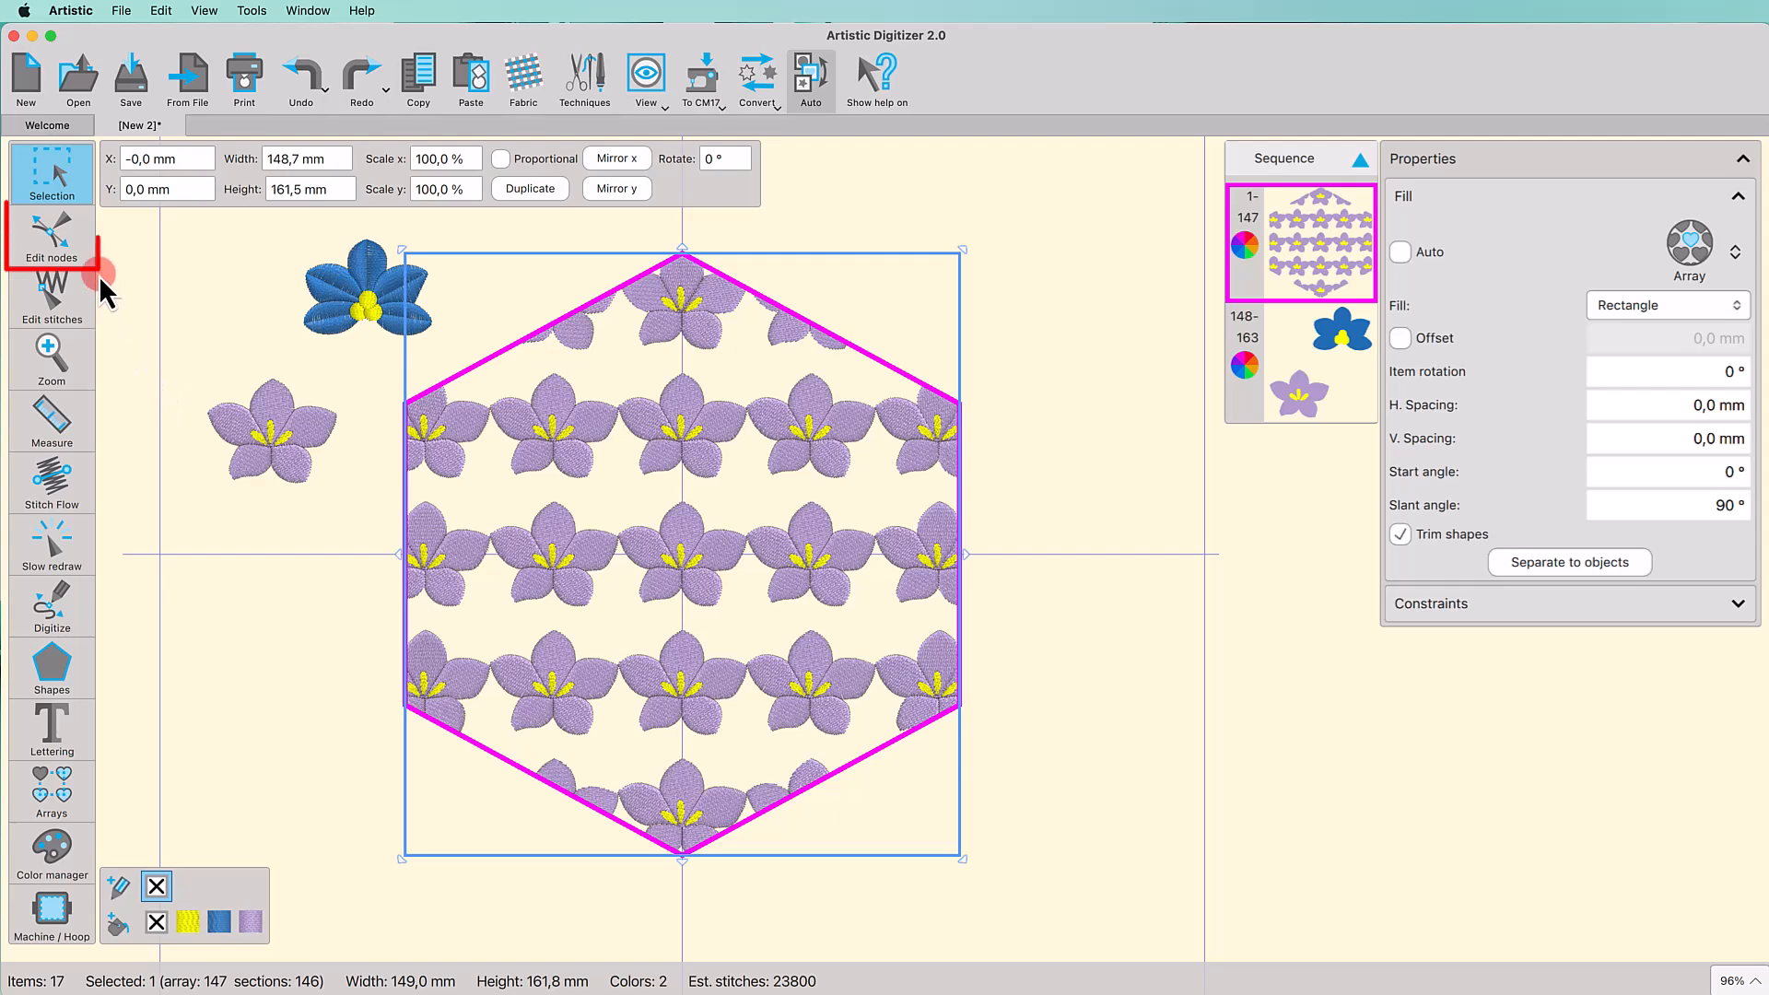
Step: Reshape the hexagon's outline by its nodes to about 194 mm by 140 mm, rotated to a start angle of about 59°
{"action": "left_click", "coordinate": [59, 241]}
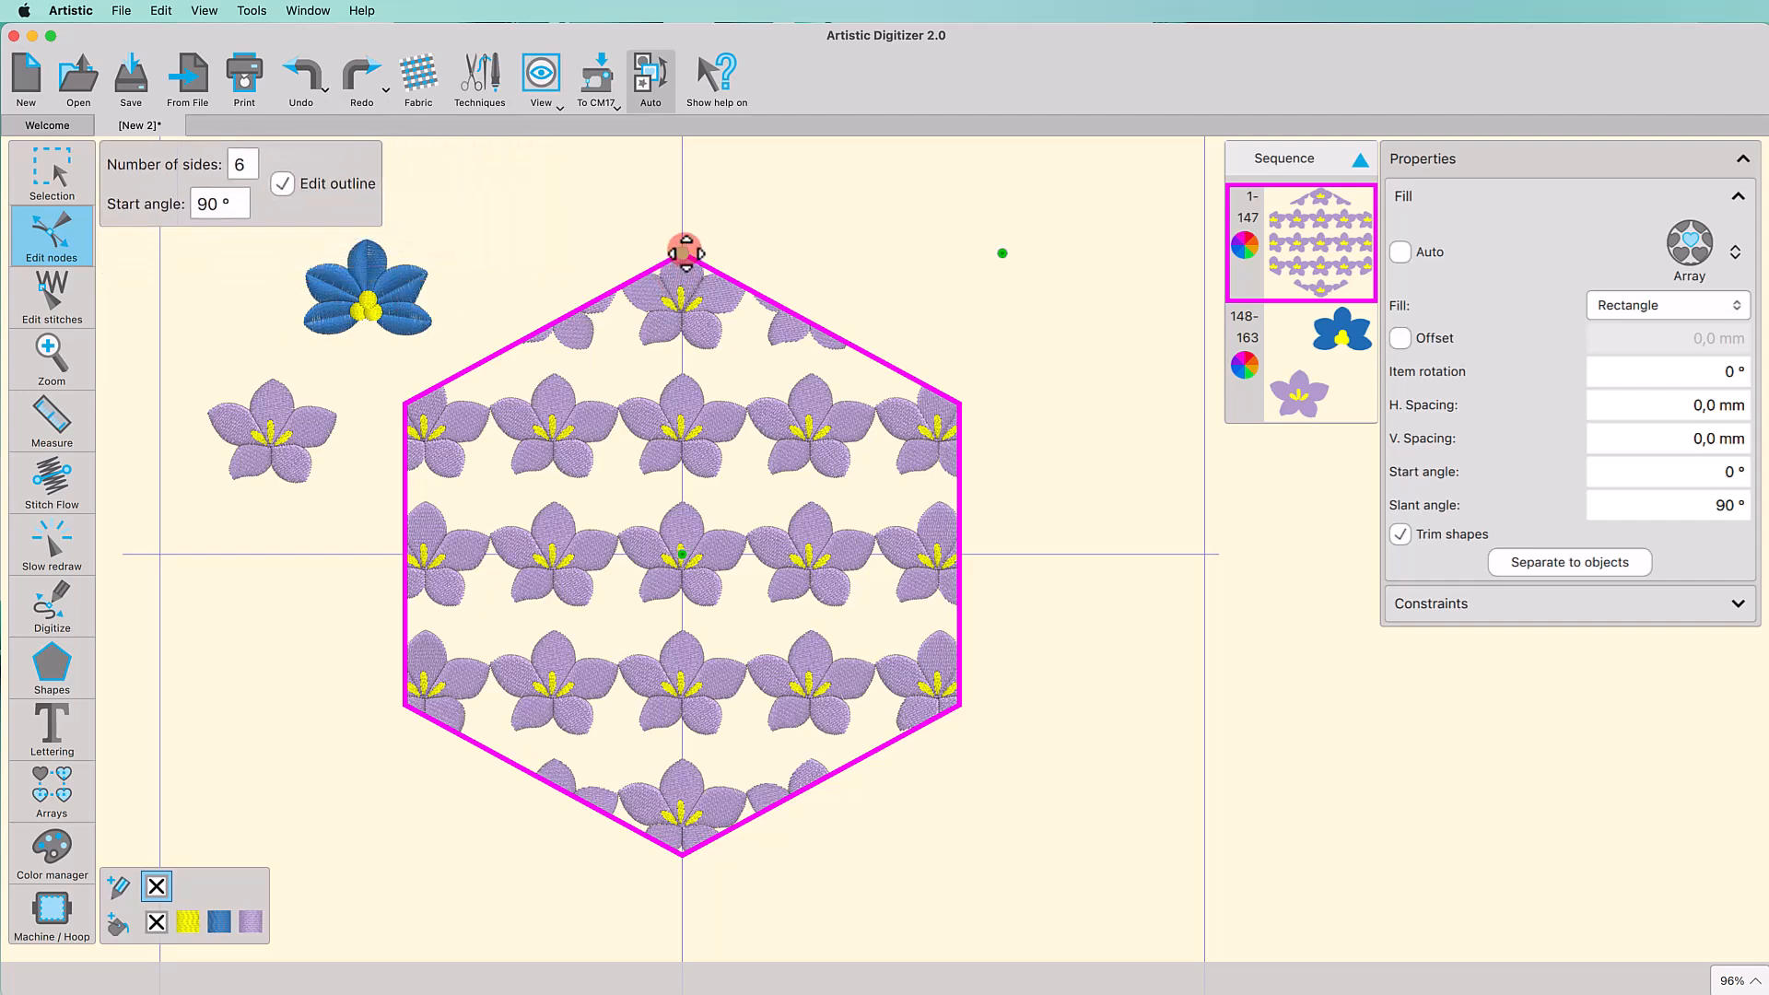
{"action": "left_click_drag", "start_coordinate": [682, 253], "coordinate": [1133, 253]}
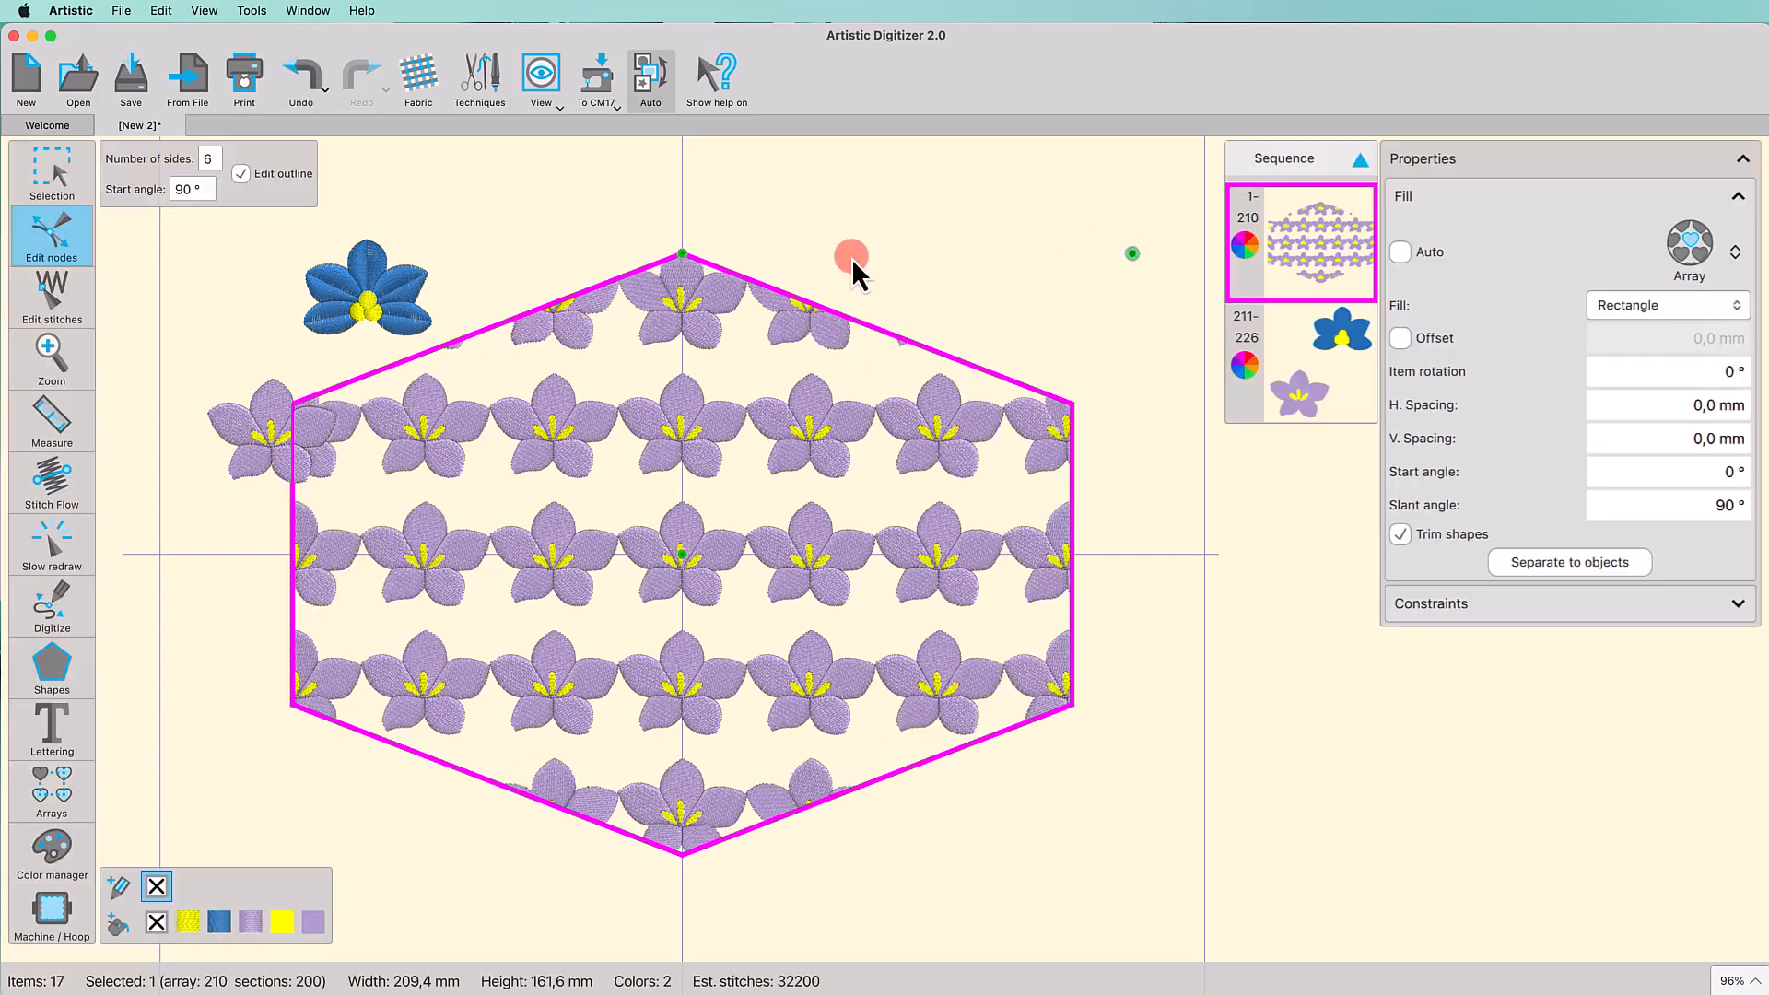
{"action": "left_click_drag", "start_coordinate": [680, 255], "coordinate": [881, 335]}
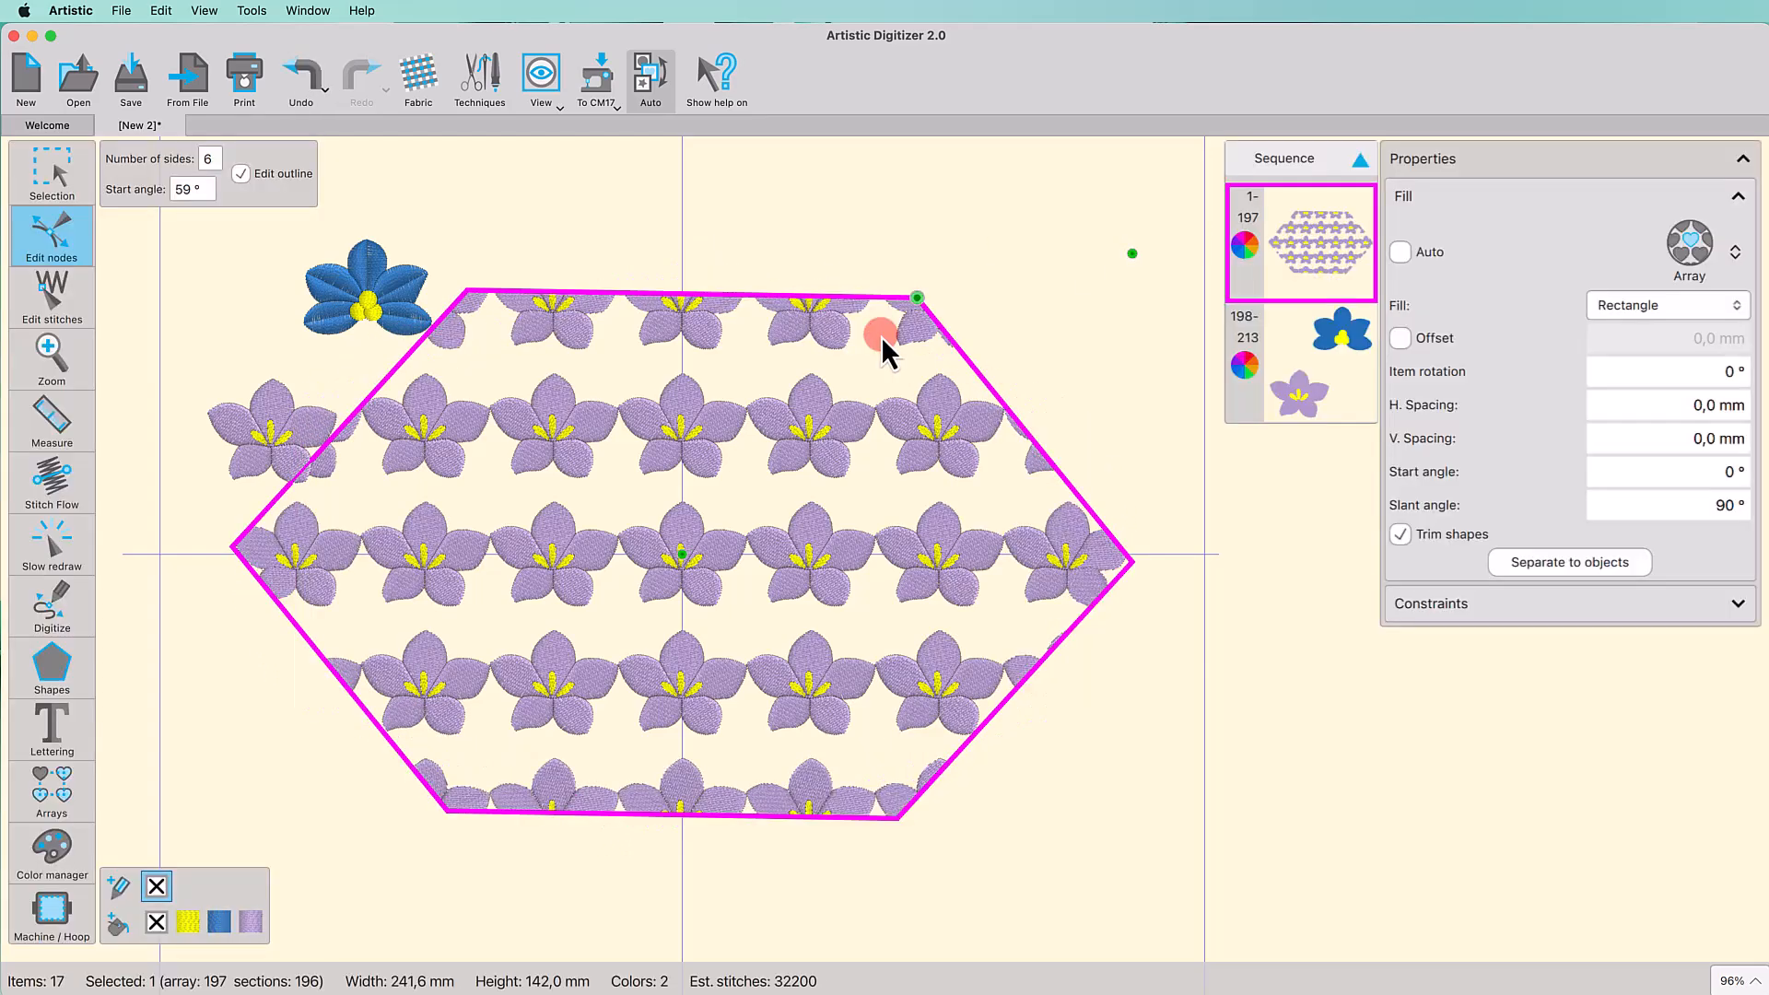
{"action": "left_click_drag", "start_coordinate": [1121, 257], "coordinate": [1045, 262]}
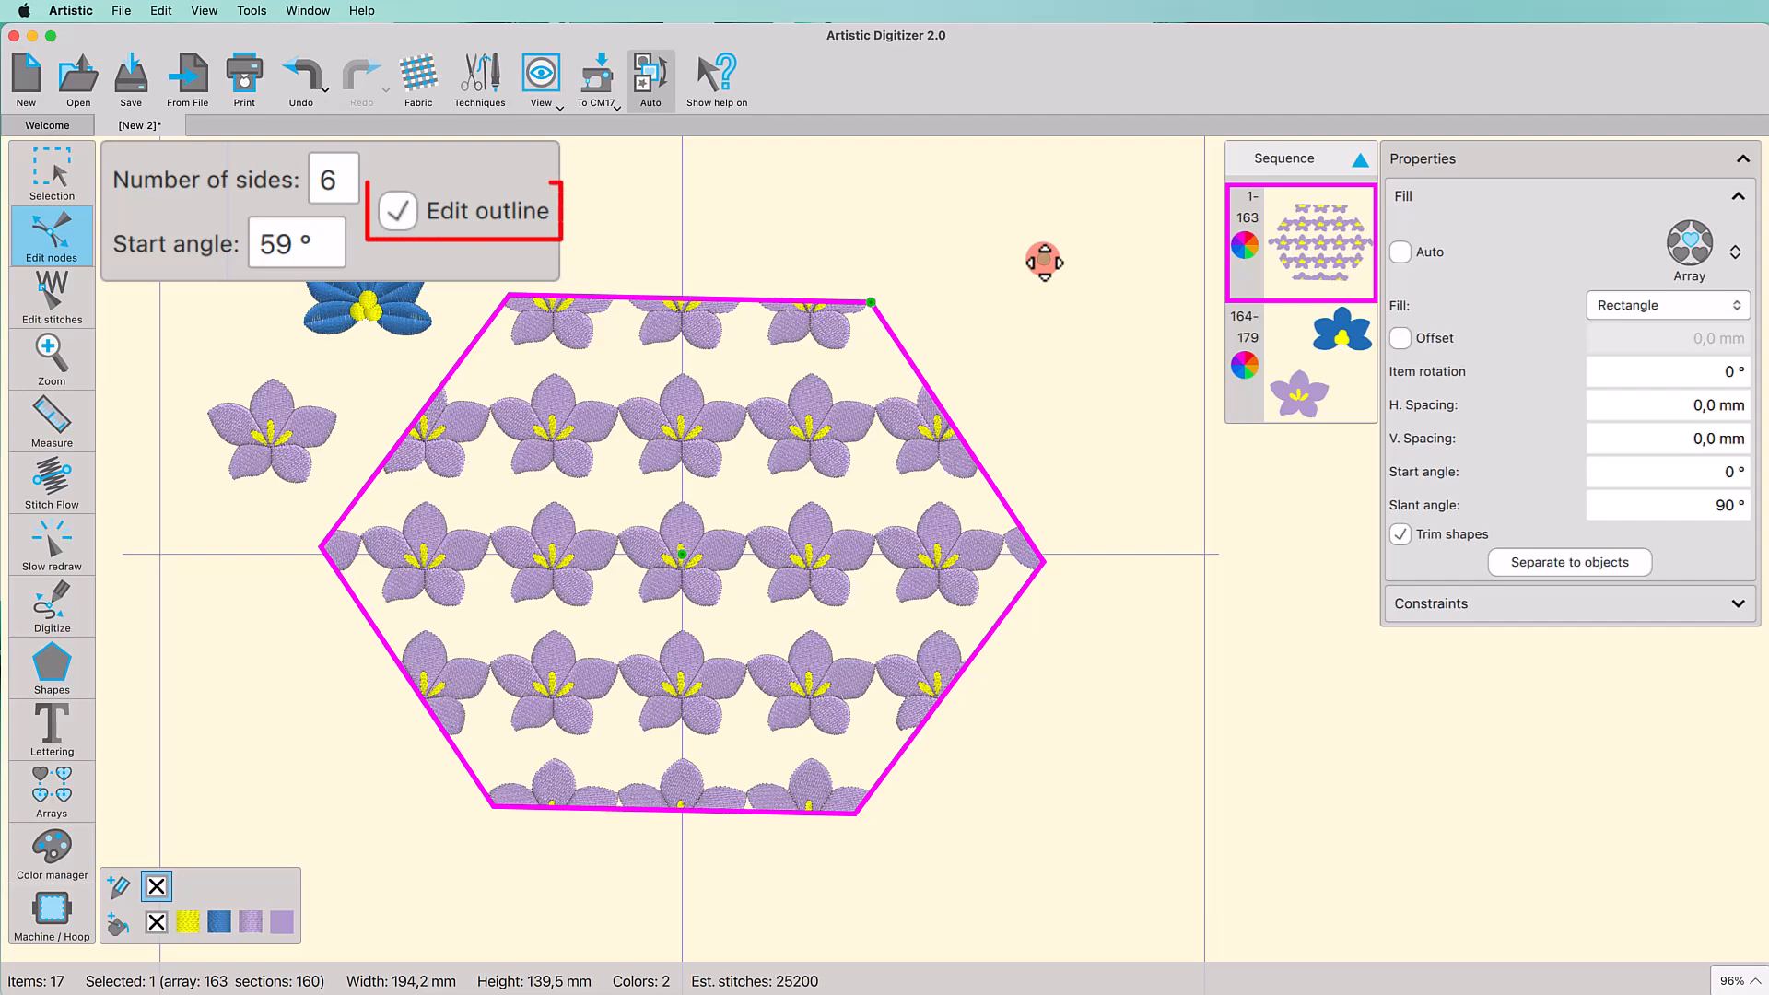
Step: Turn off outline editing and adjust the array's layout handles to 3 mm horizontal and -0.8 mm vertical spacing, 25° start angle and 120° slant angle
{"action": "left_click", "coordinate": [403, 224]}
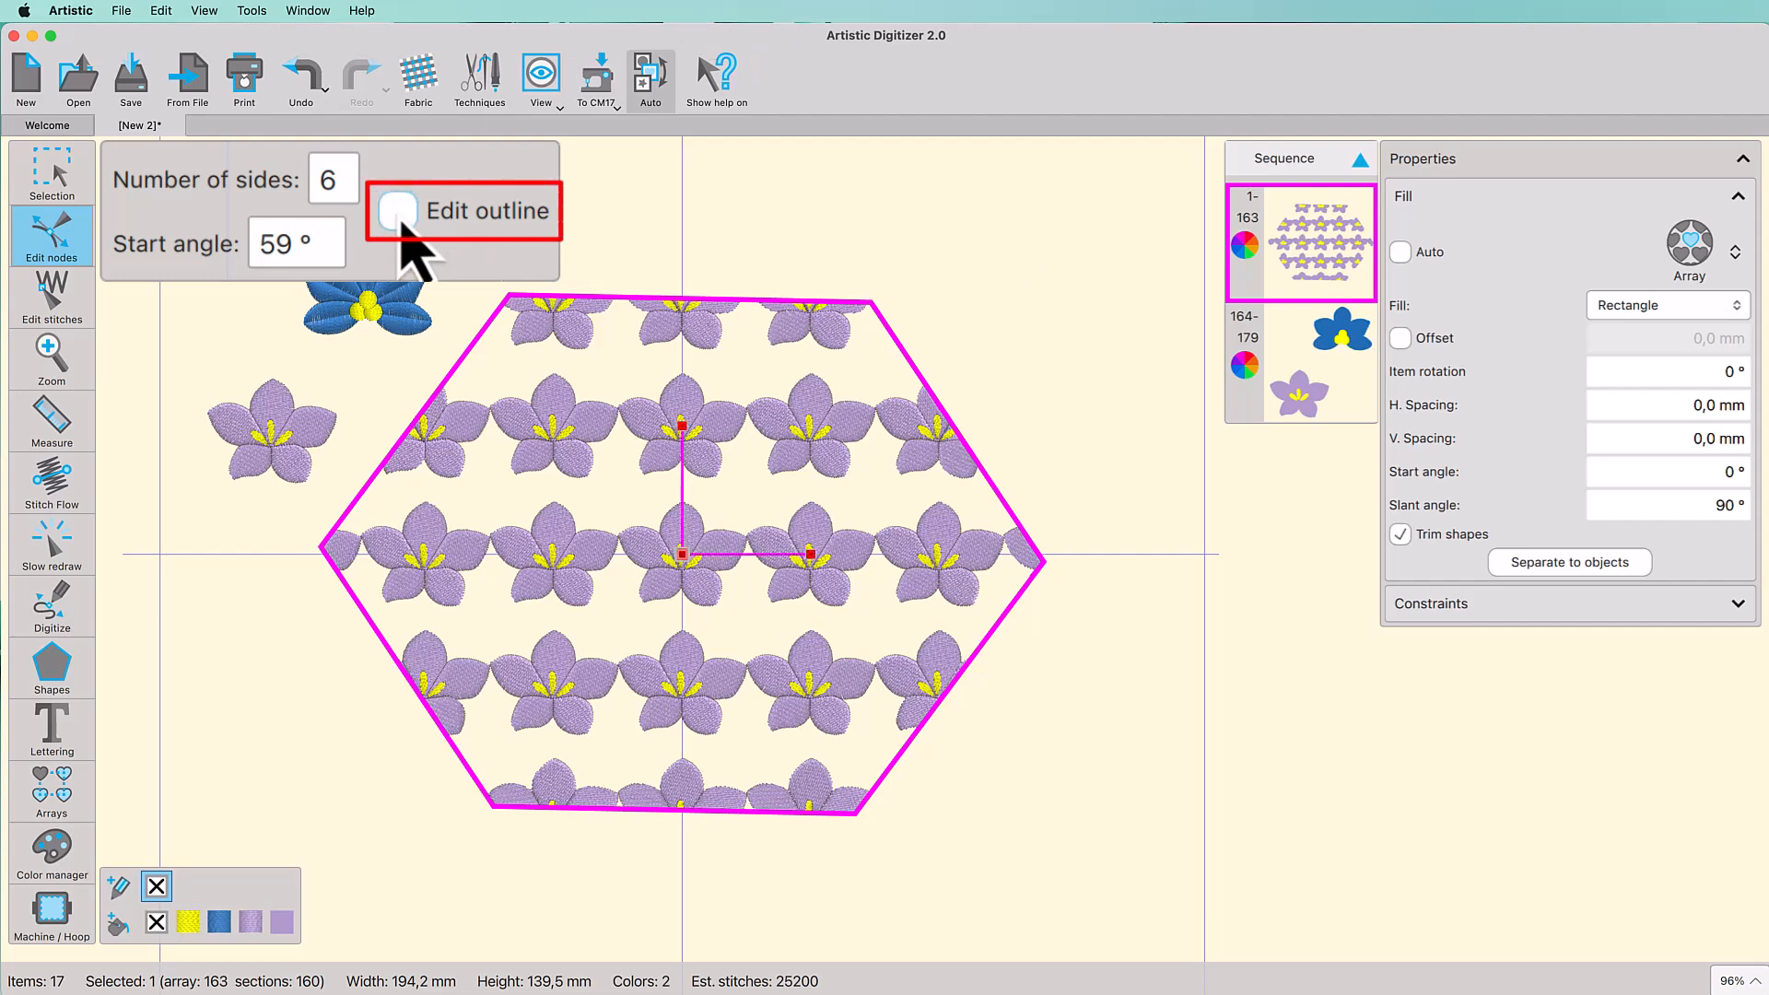
{"action": "left_click", "coordinate": [399, 438]}
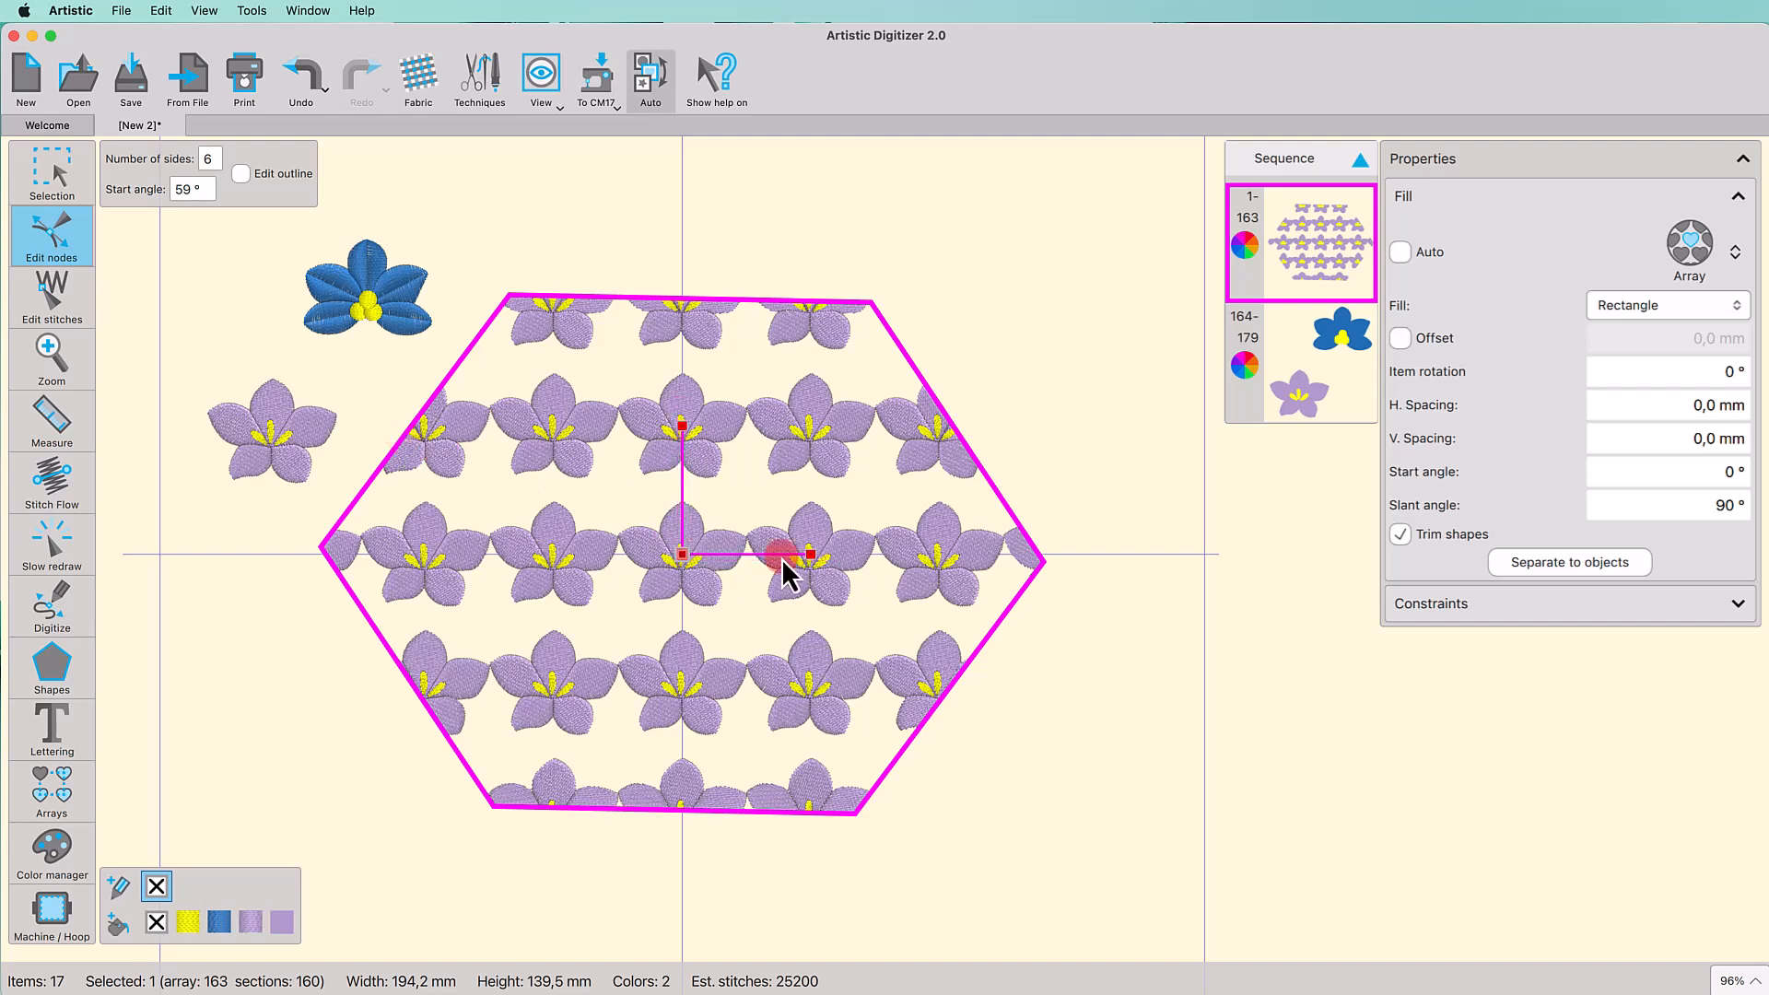
{"action": "left_click_drag", "start_coordinate": [813, 555], "coordinate": [809, 497]}
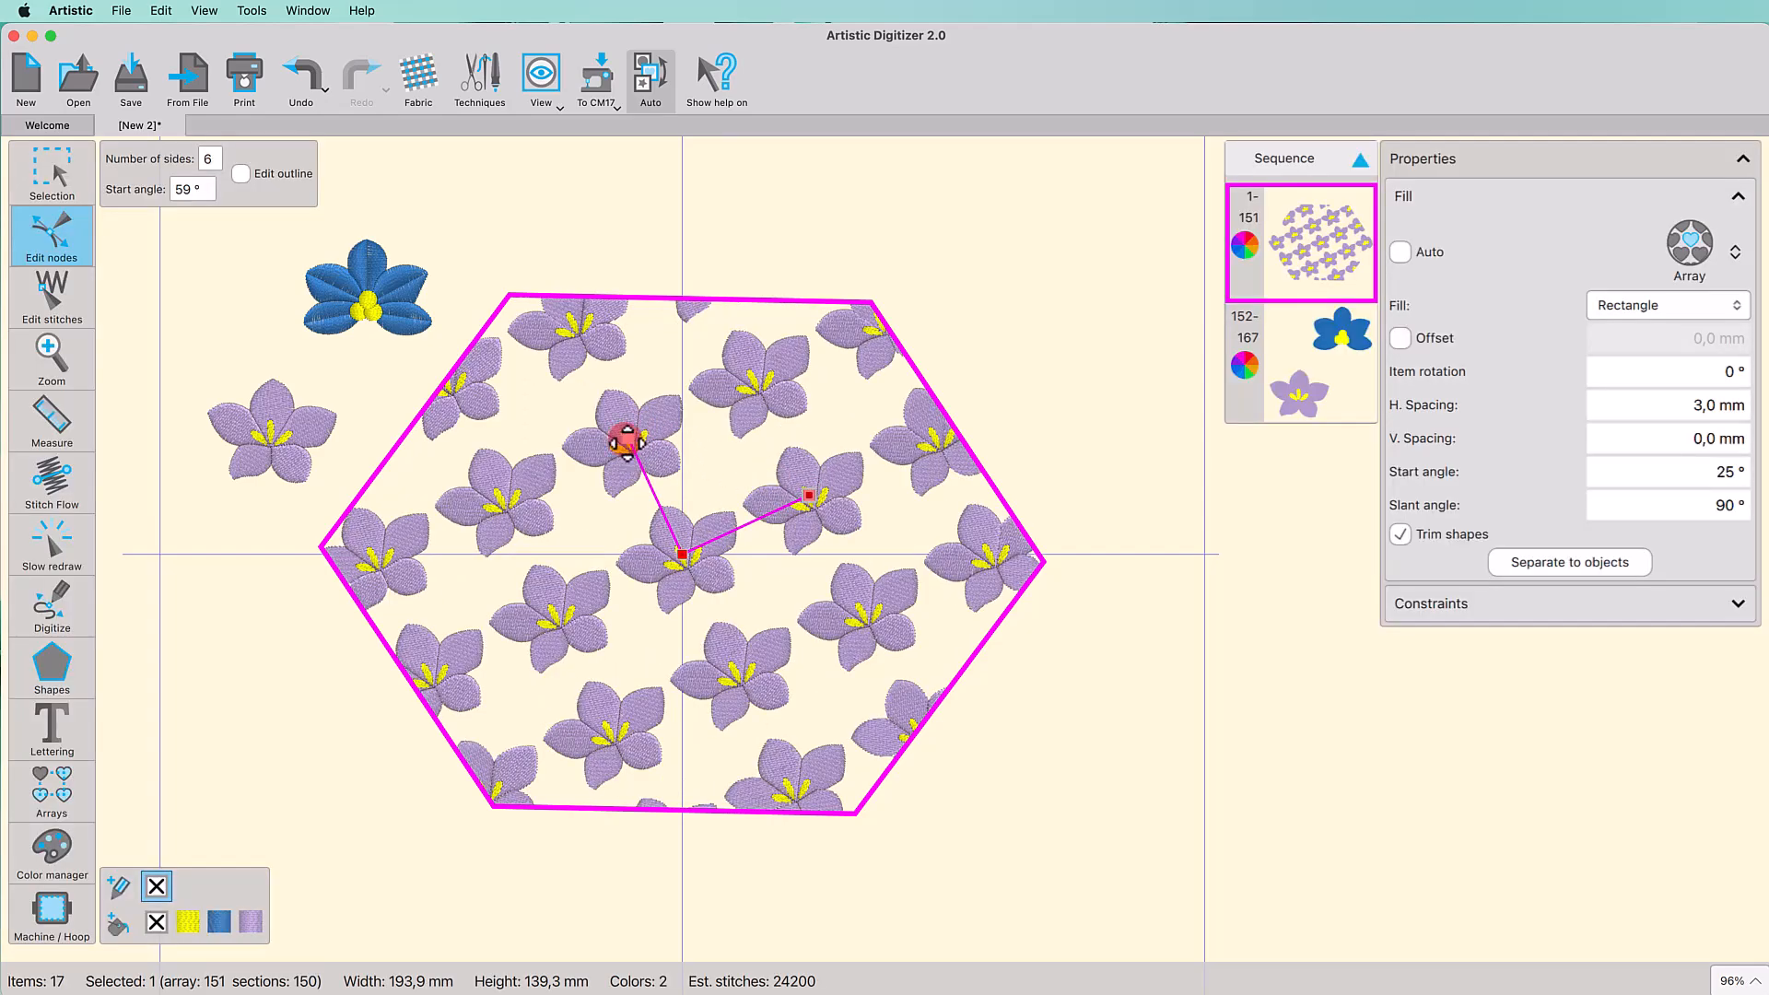
{"action": "left_click_drag", "start_coordinate": [624, 444], "coordinate": [580, 481]}
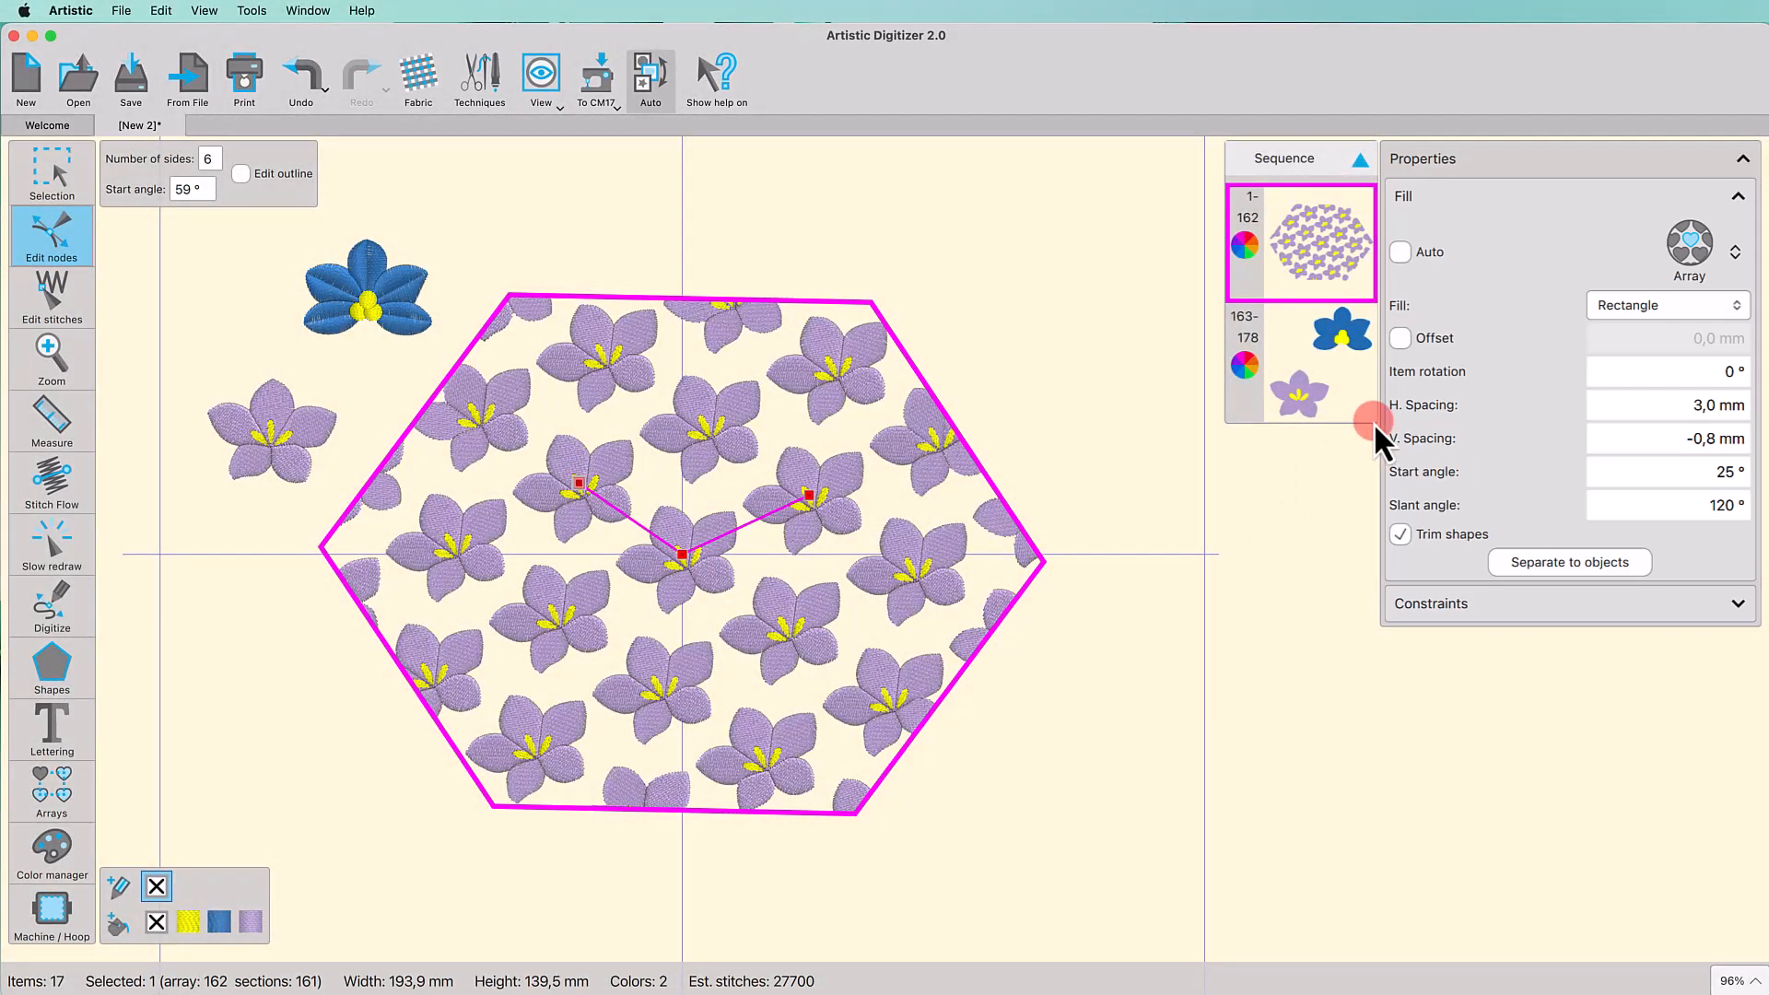
Step: Enable the array fill's offset, try 6.1 mm and 2 mm, and set it to -2 mm
{"action": "left_click", "coordinate": [1399, 341]}
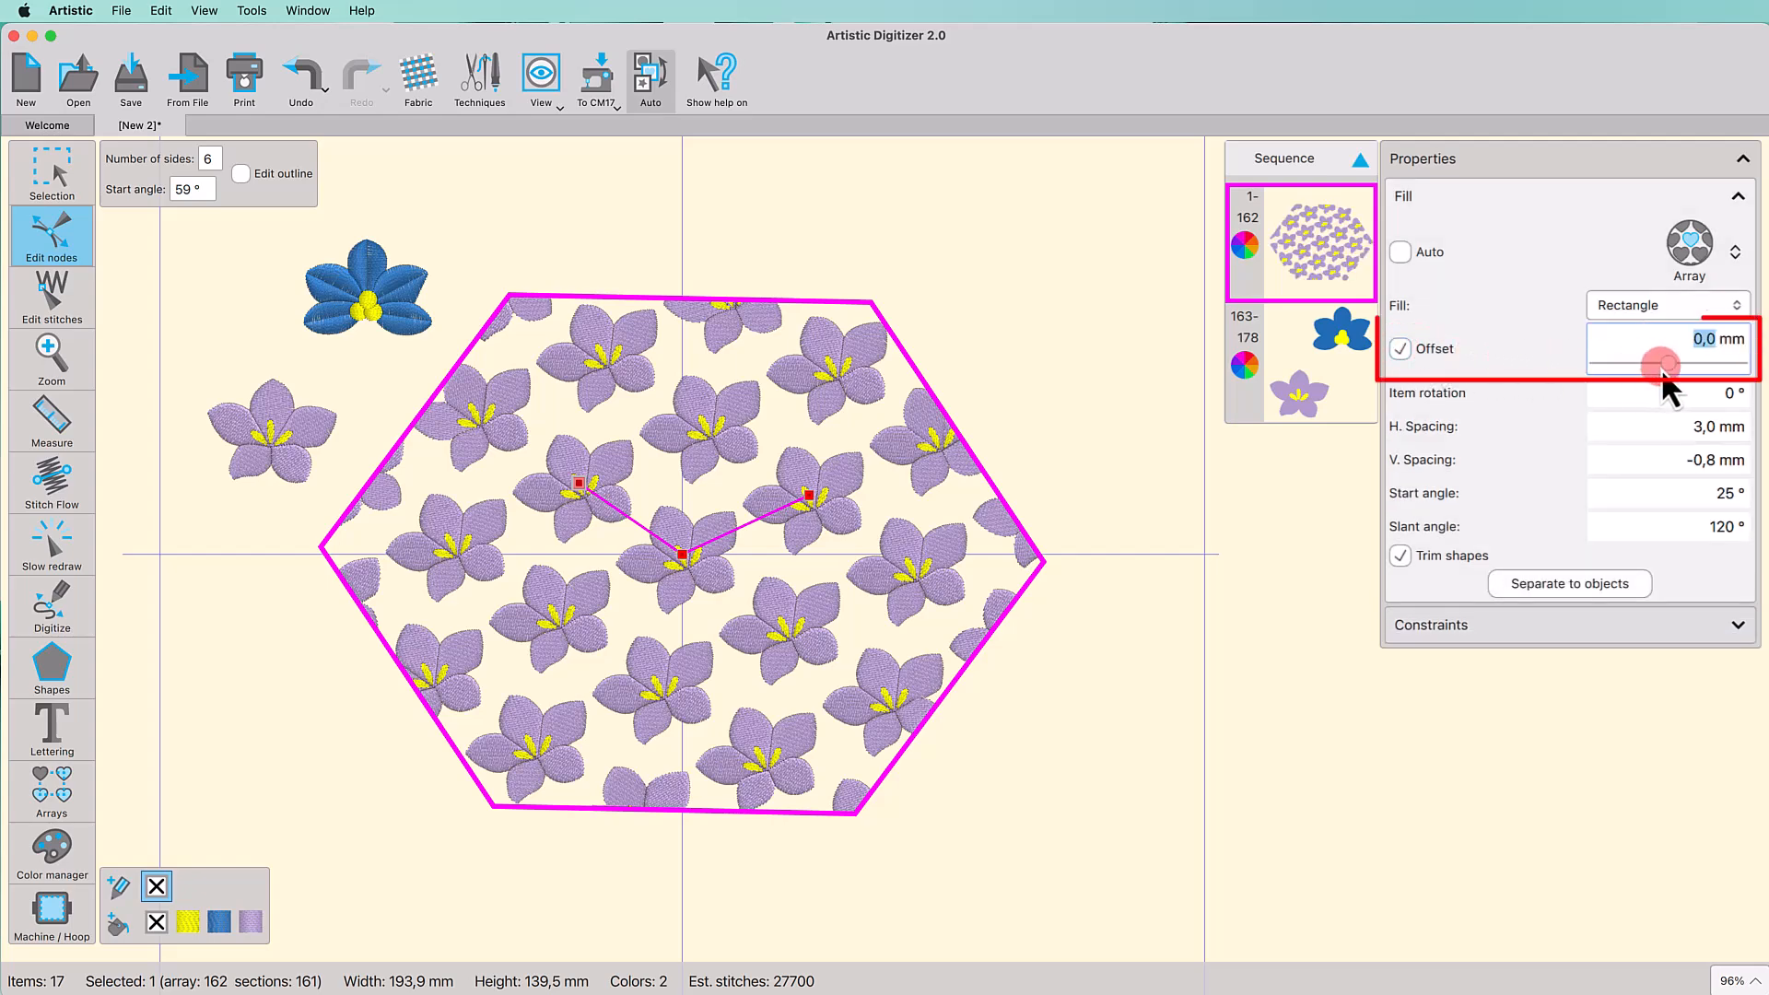
{"action": "mouse_move", "coordinate": [1667, 368]}
{"action": "left_mouse_down"}
{"action": "mouse_move", "coordinate": [1627, 379]}
{"action": "mouse_move", "coordinate": [1700, 363]}
{"action": "left_mouse_up"}
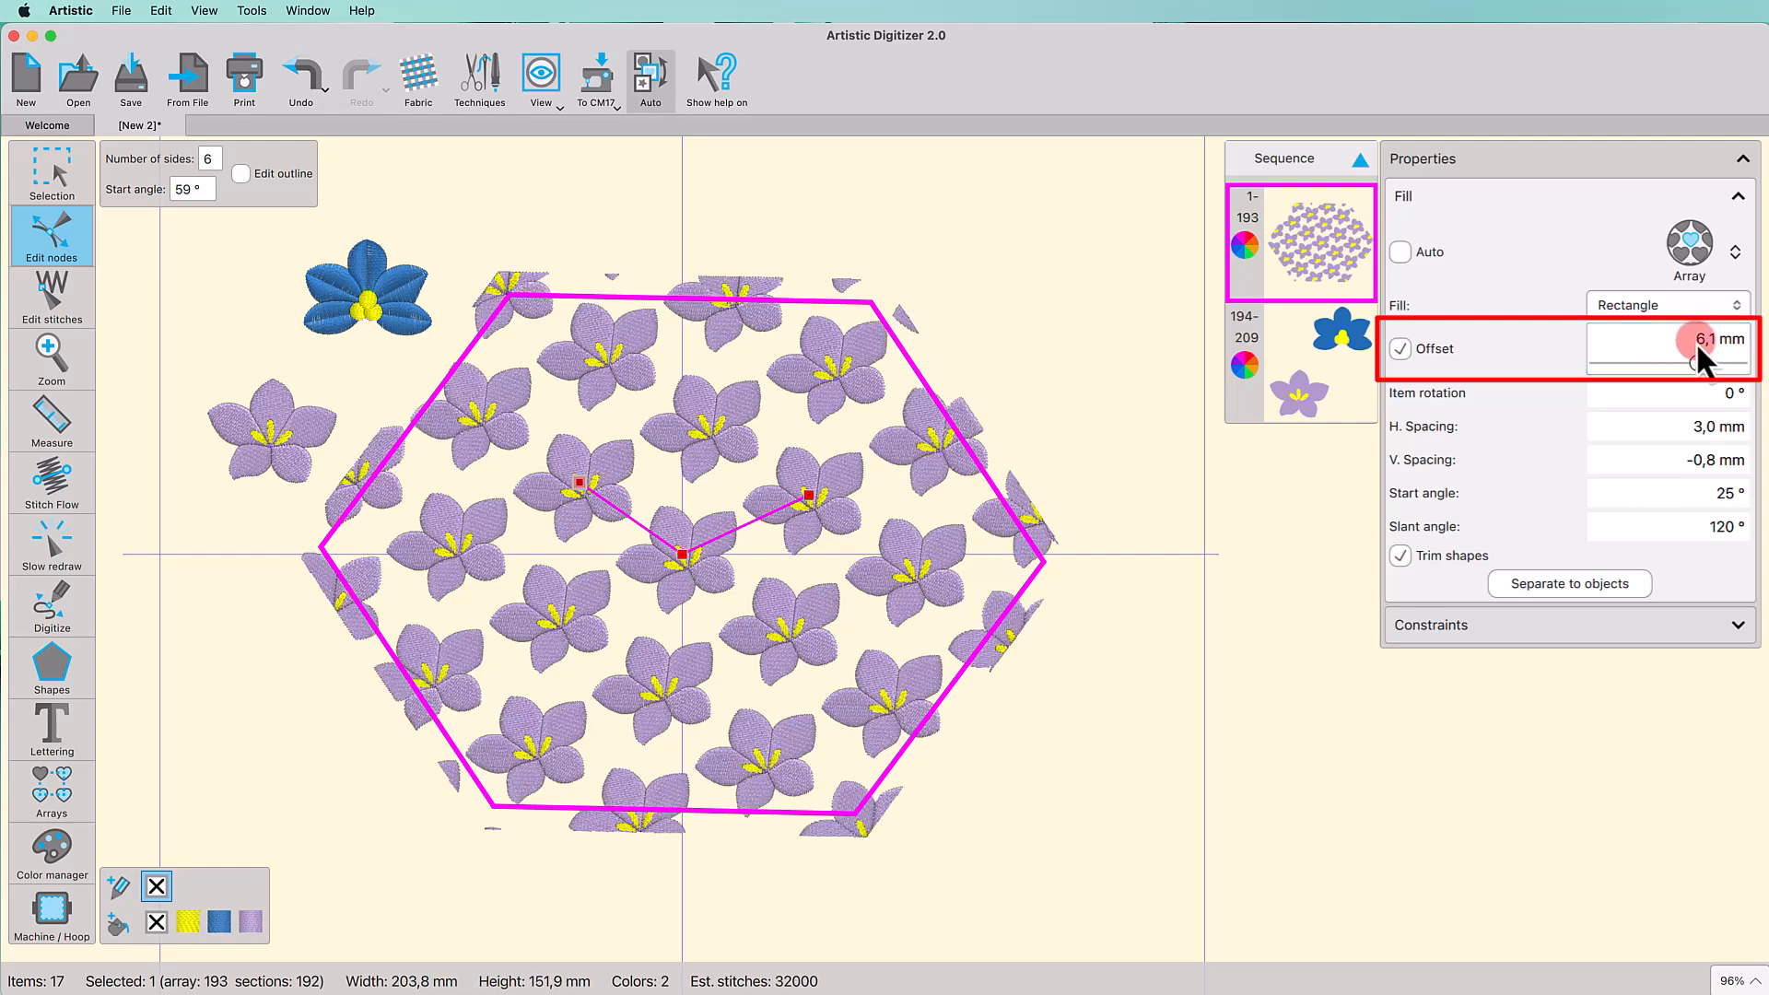
{"action": "left_click", "coordinate": [1741, 341]}
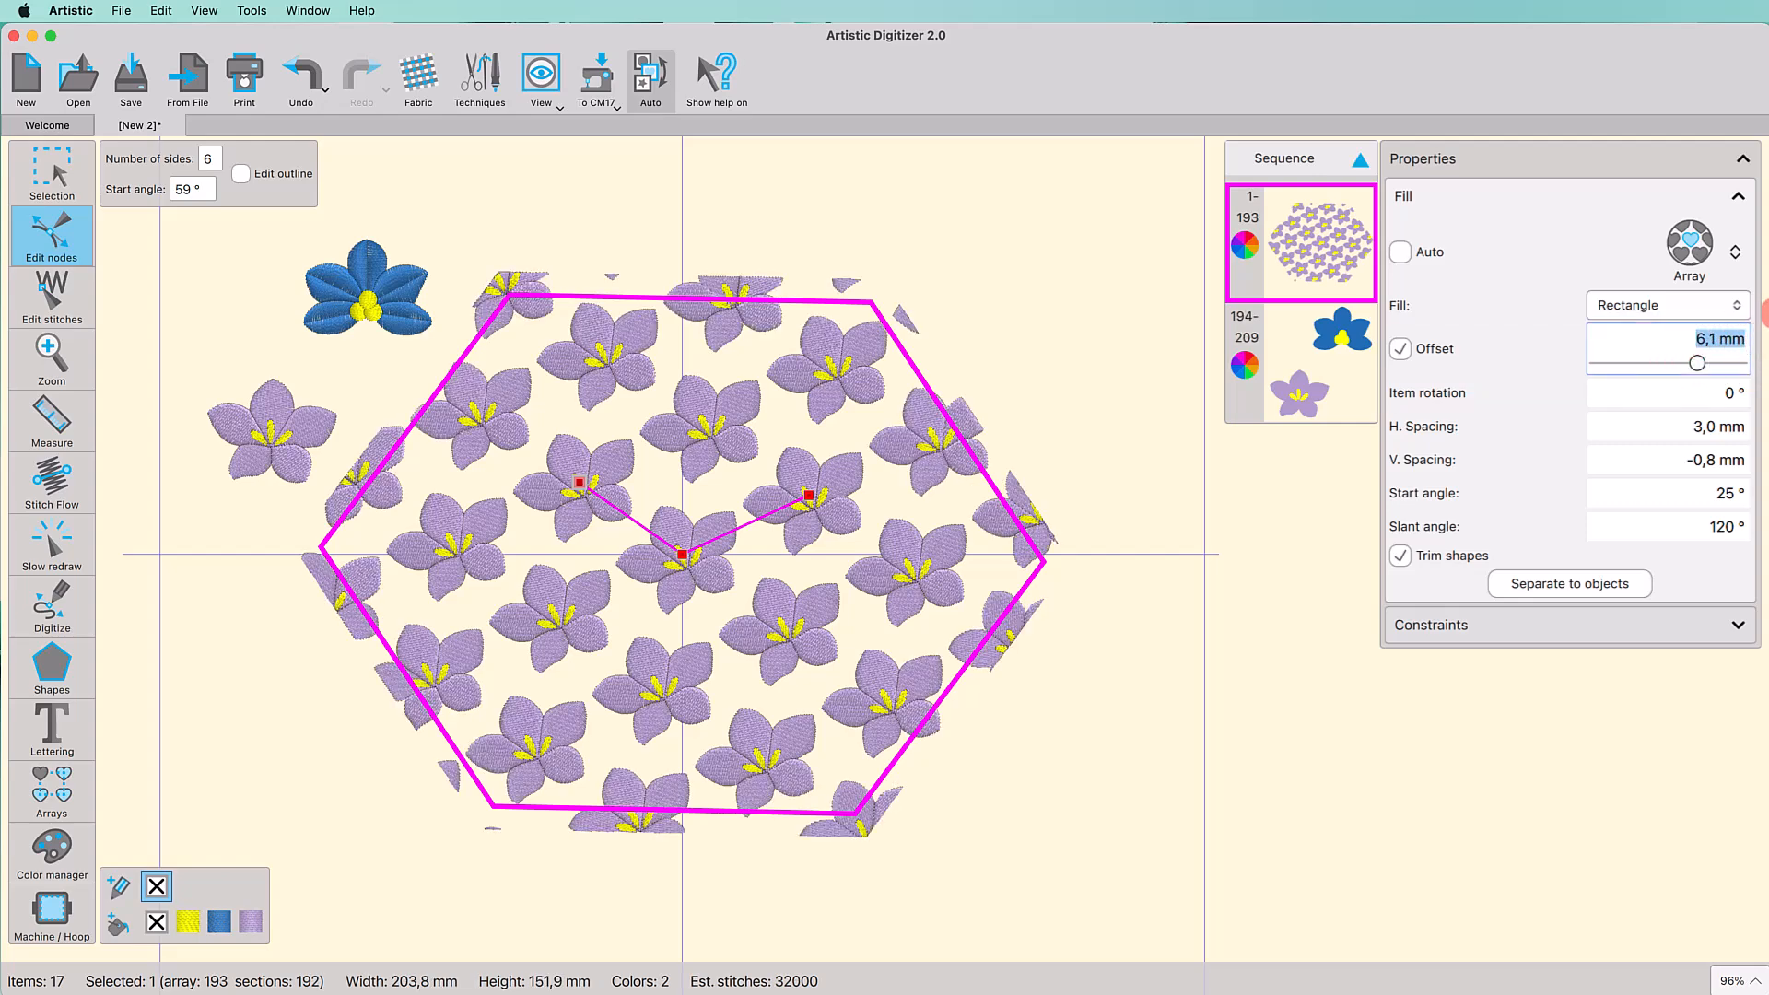
{"action": "type", "text": "2,0"}
{"action": "key", "text": "Return"}
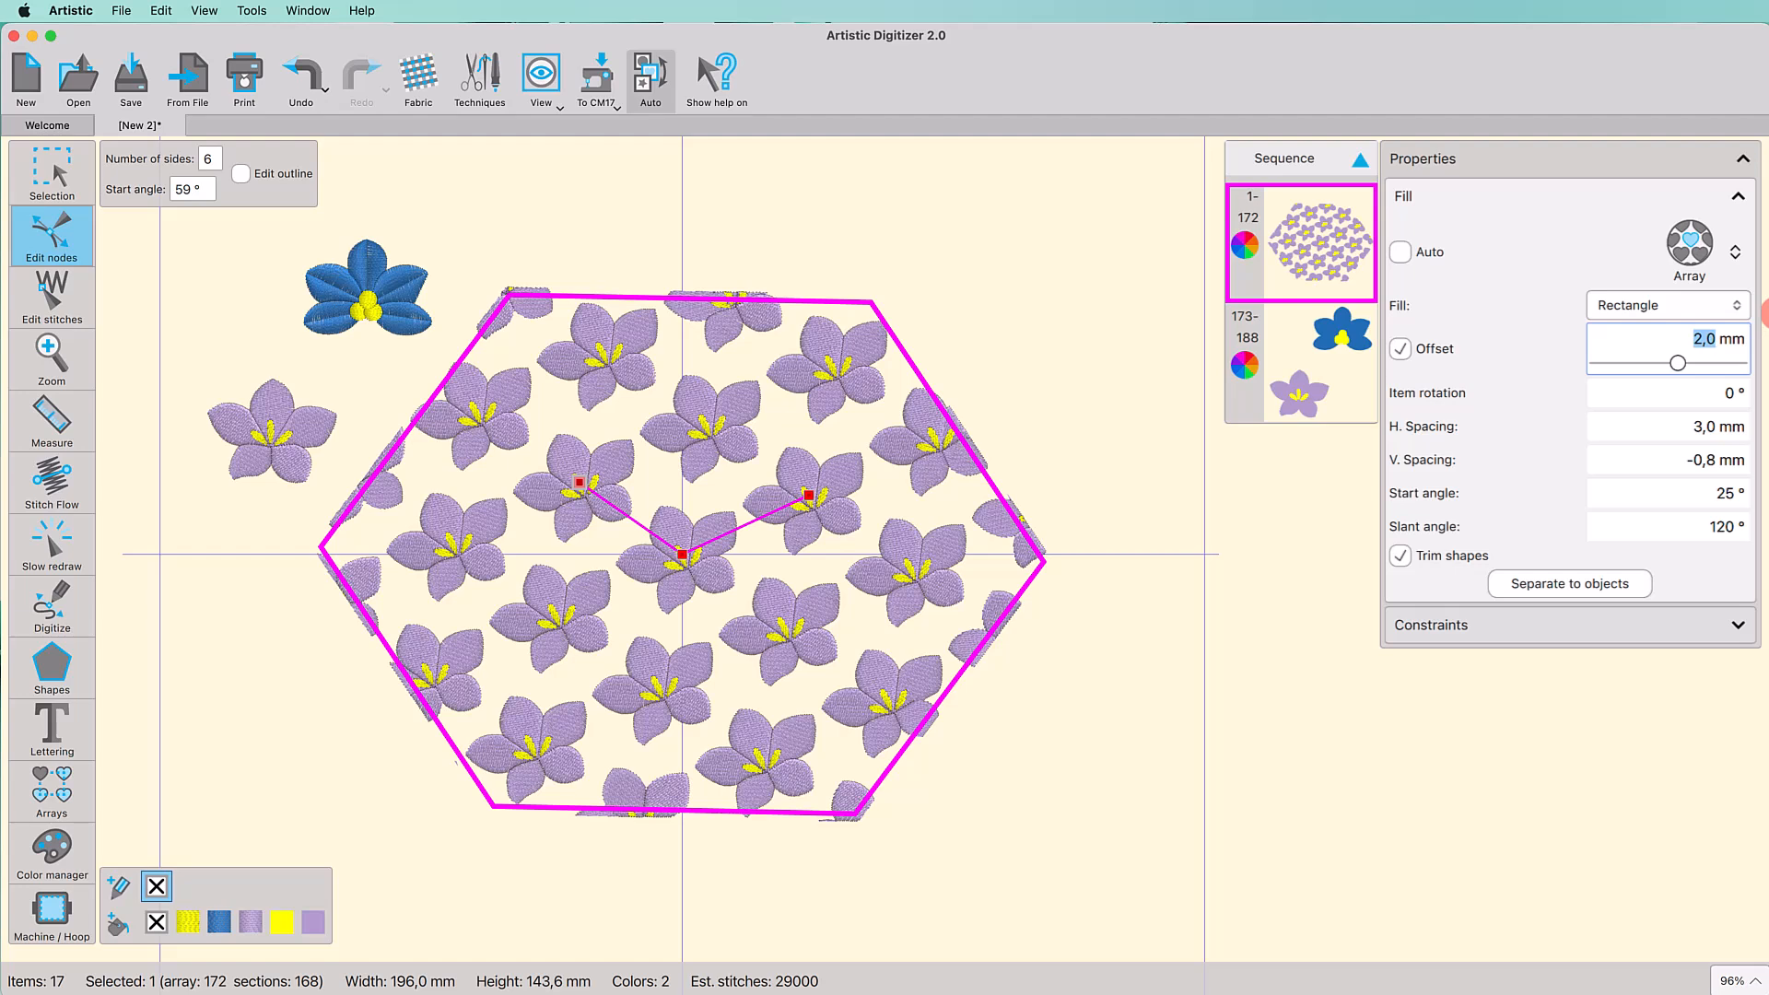
{"action": "type", "text": "-2,0"}
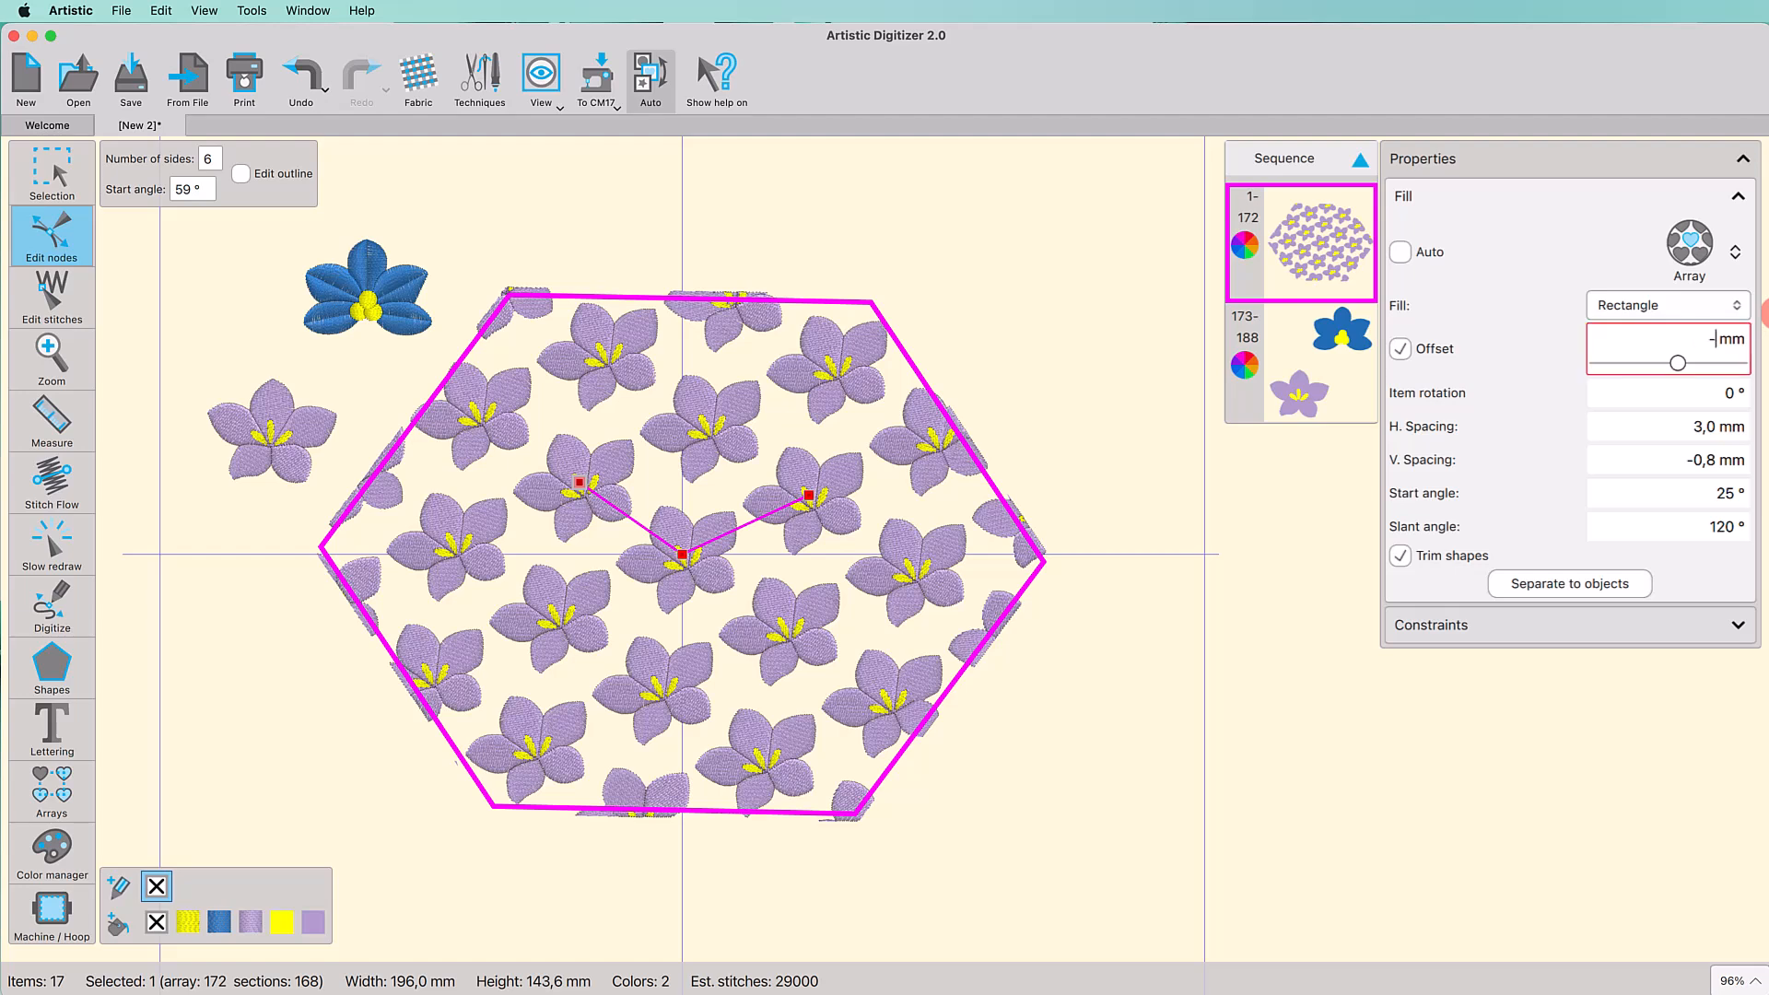
{"action": "key", "text": "Return"}
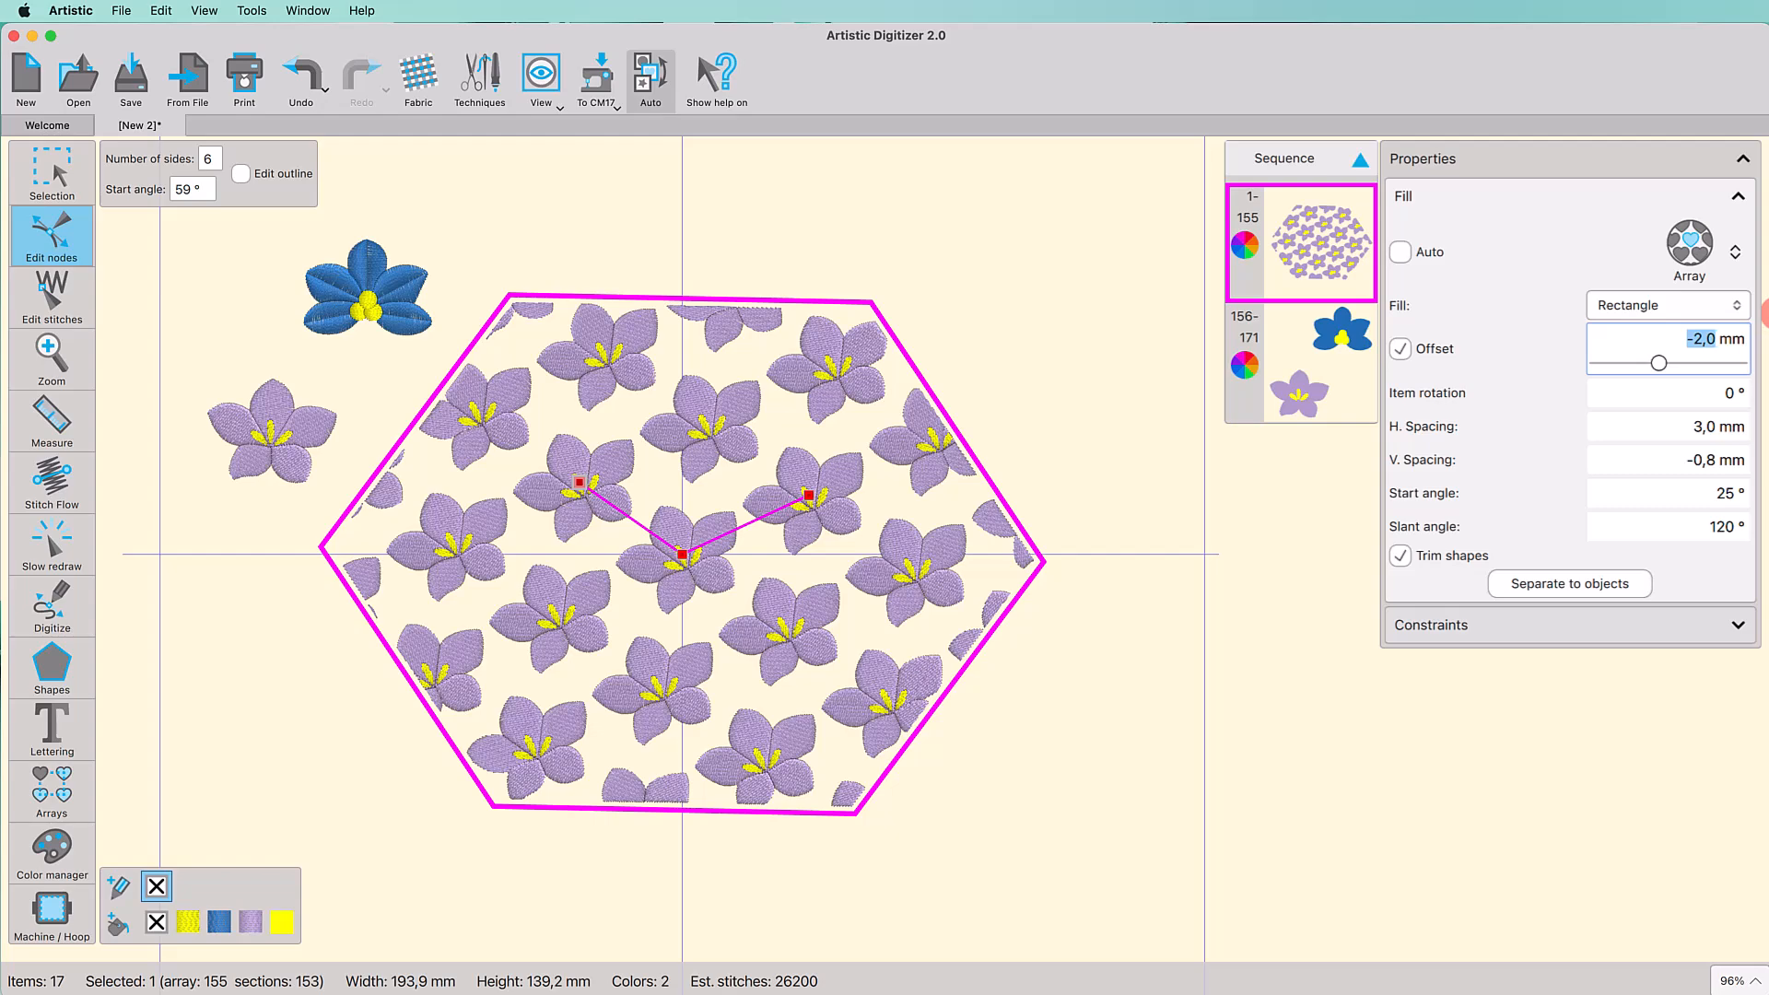
Step: Try an item rotation of 120° on the array's flowers and set it to 30°
{"action": "left_click", "coordinate": [1660, 405]}
{"action": "type", "text": "12"}
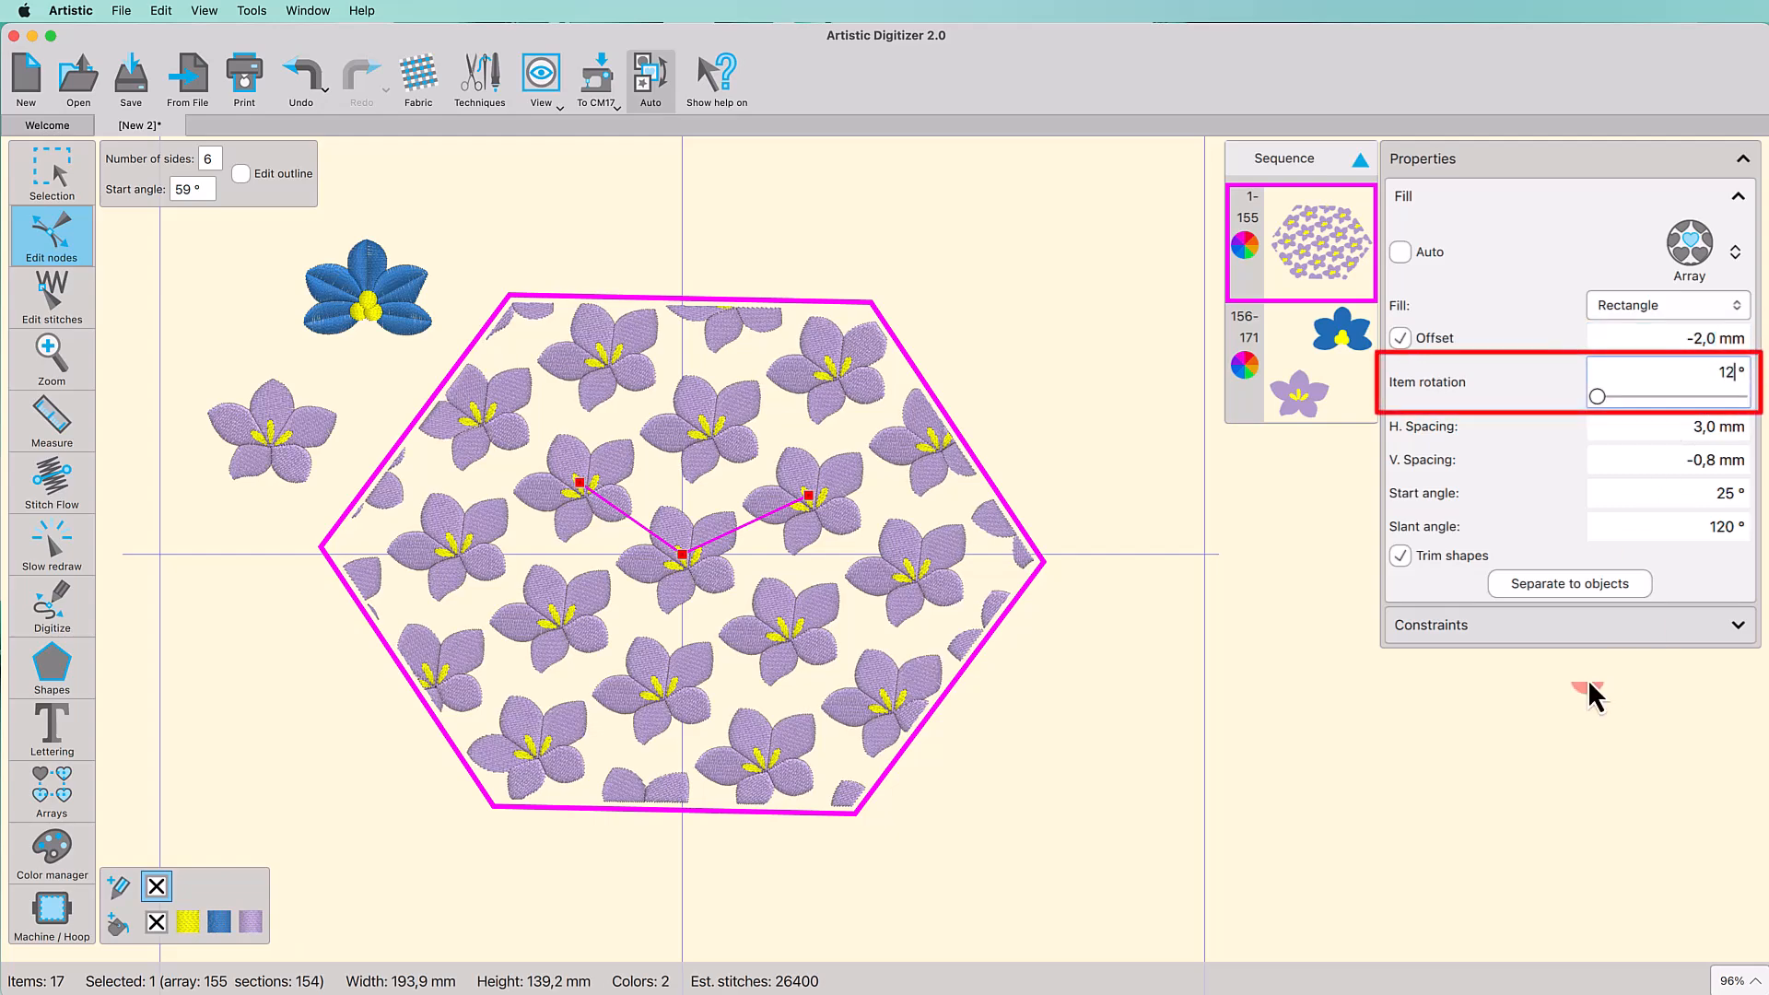
{"action": "type", "text": "0"}
{"action": "key", "text": "Return"}
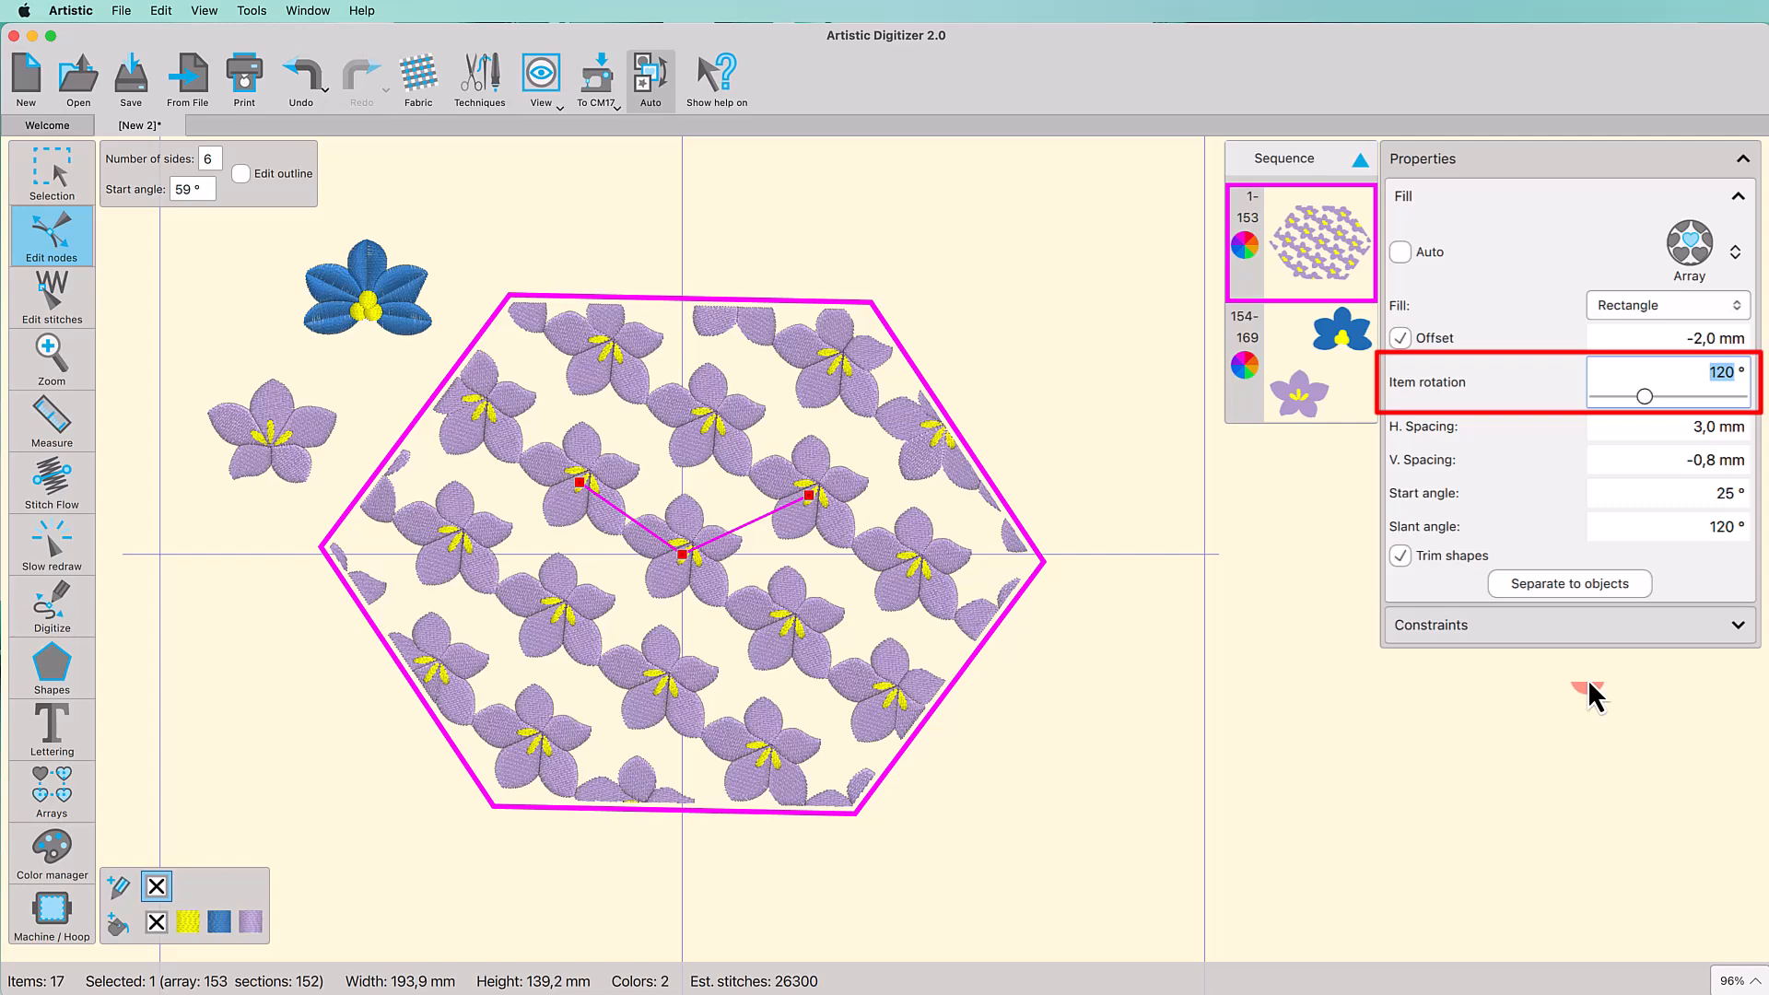
{"action": "type", "text": "30"}
{"action": "key", "text": "Return"}
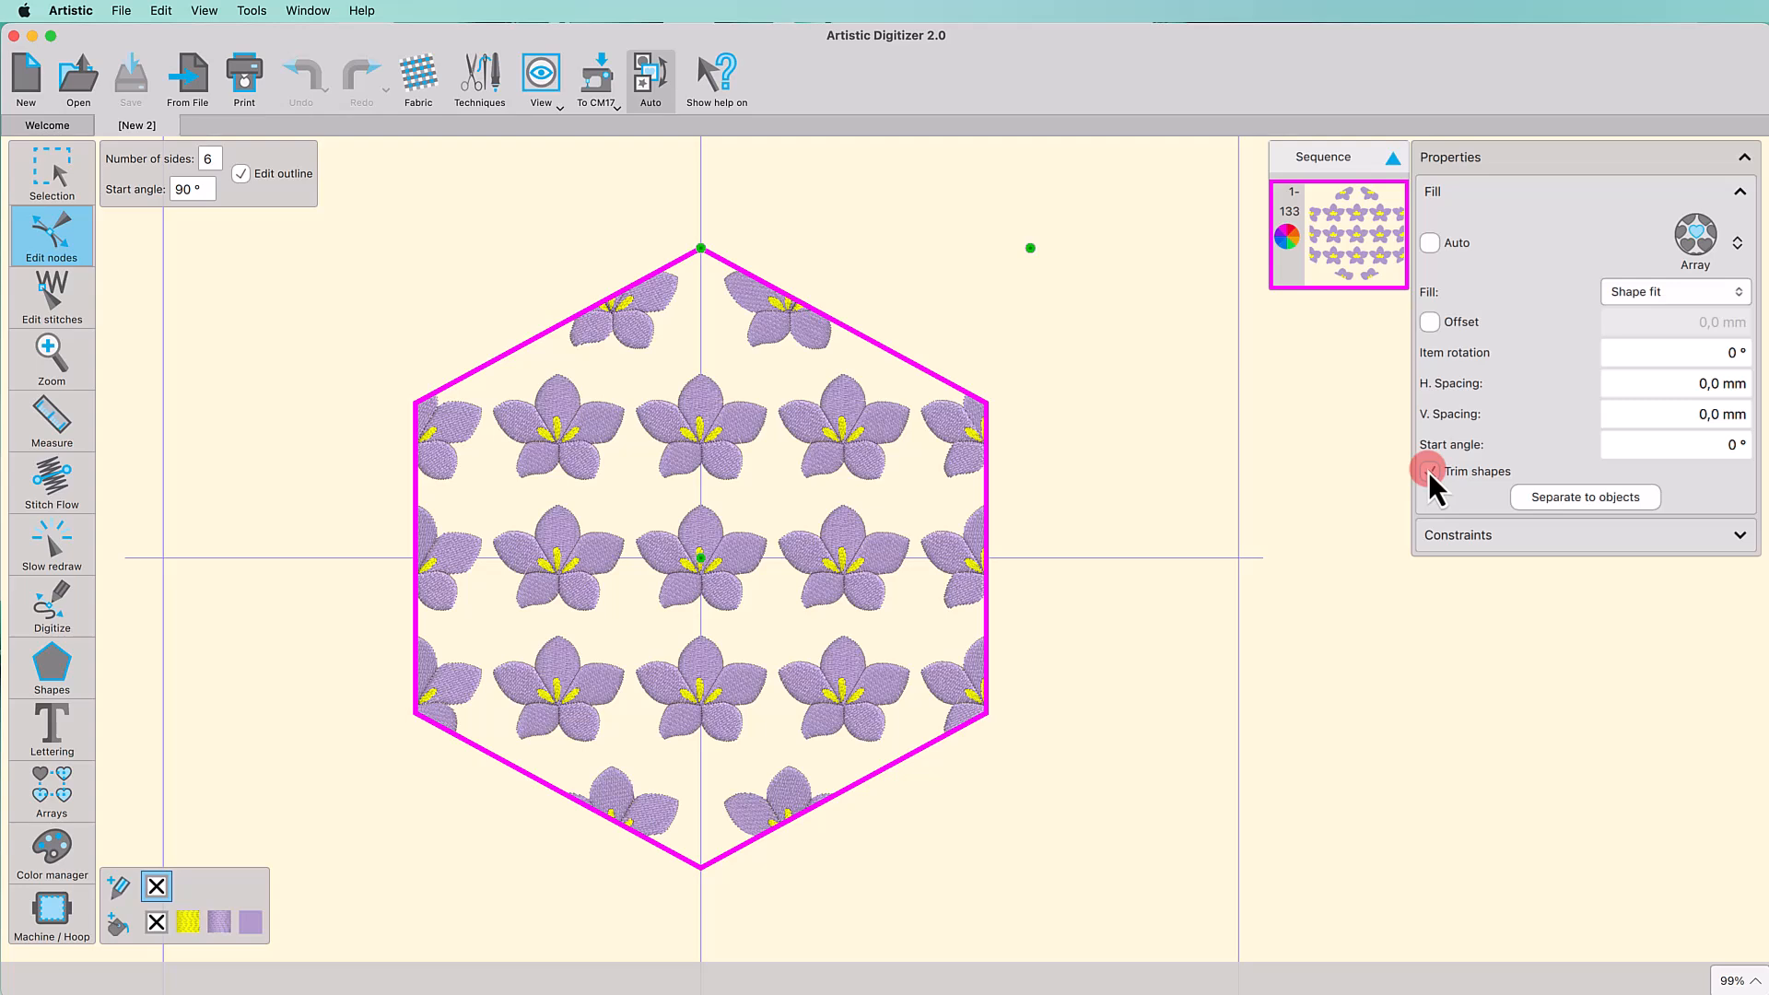
Step: Turn shape trimming off and back on for the hexagon's array fill
{"action": "left_click", "coordinate": [1429, 472]}
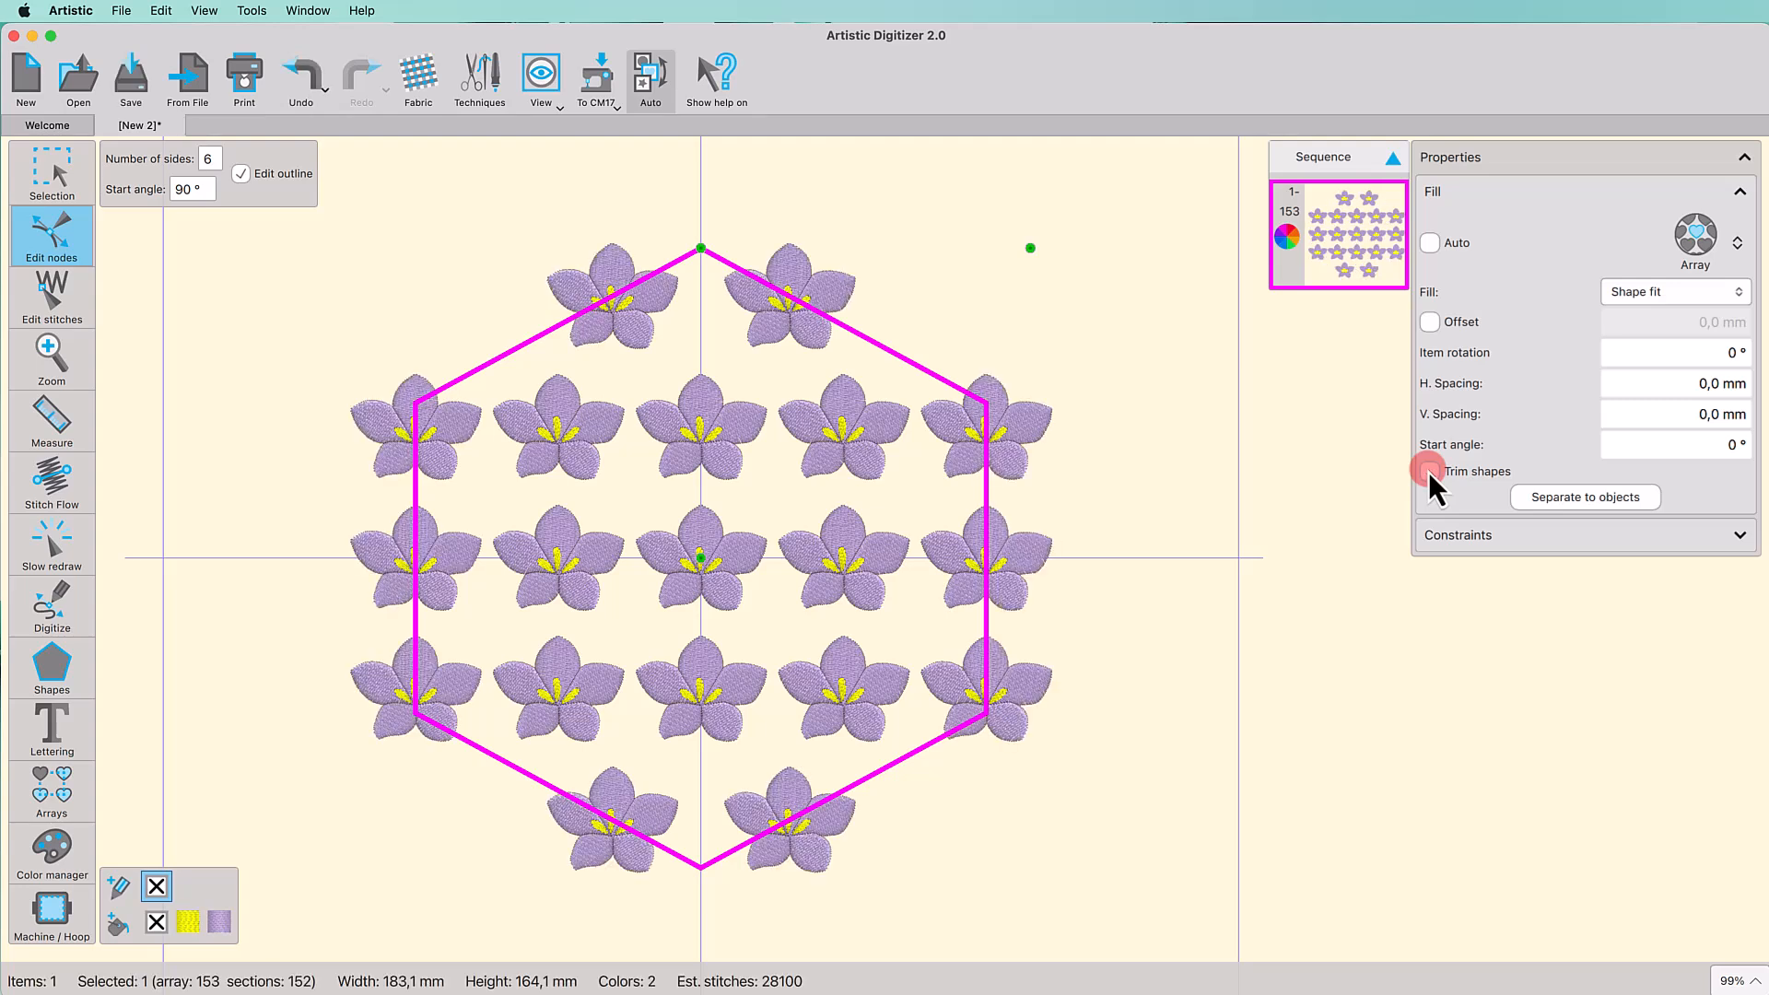
{"action": "left_click", "coordinate": [1429, 472]}
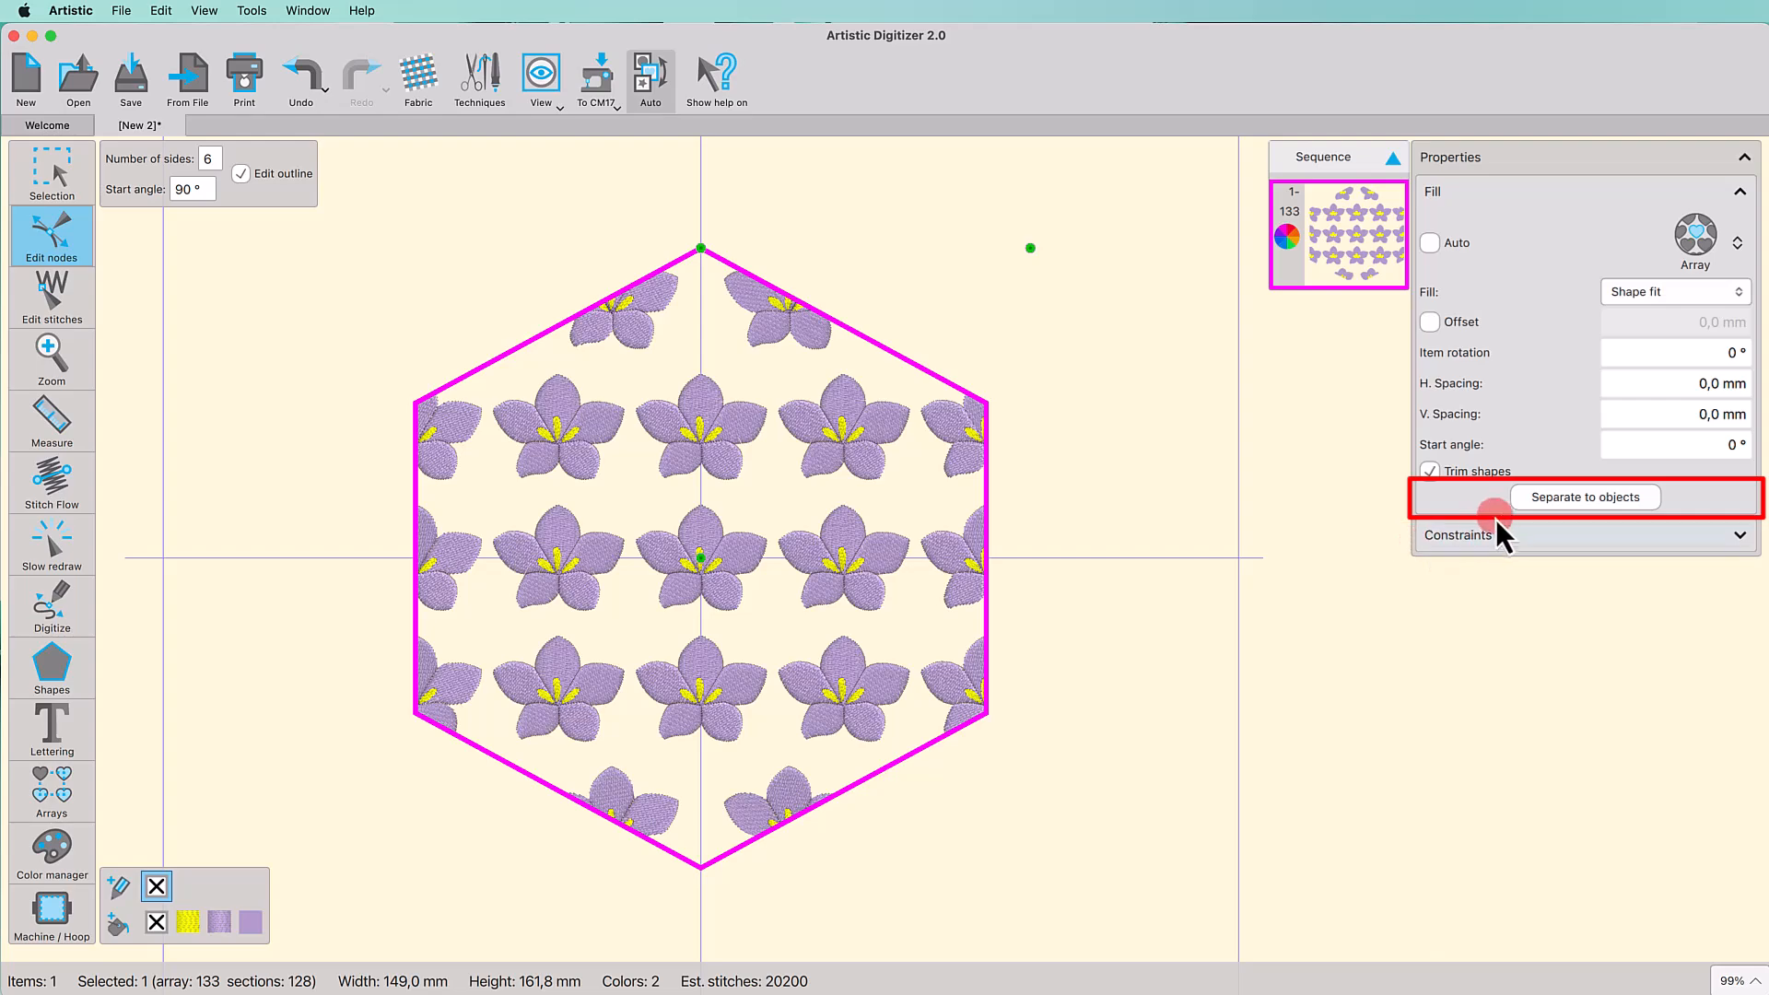
Step: Separate the hexagon's array fill into objects, select them all and ungroup them
{"action": "left_click", "coordinate": [1561, 501]}
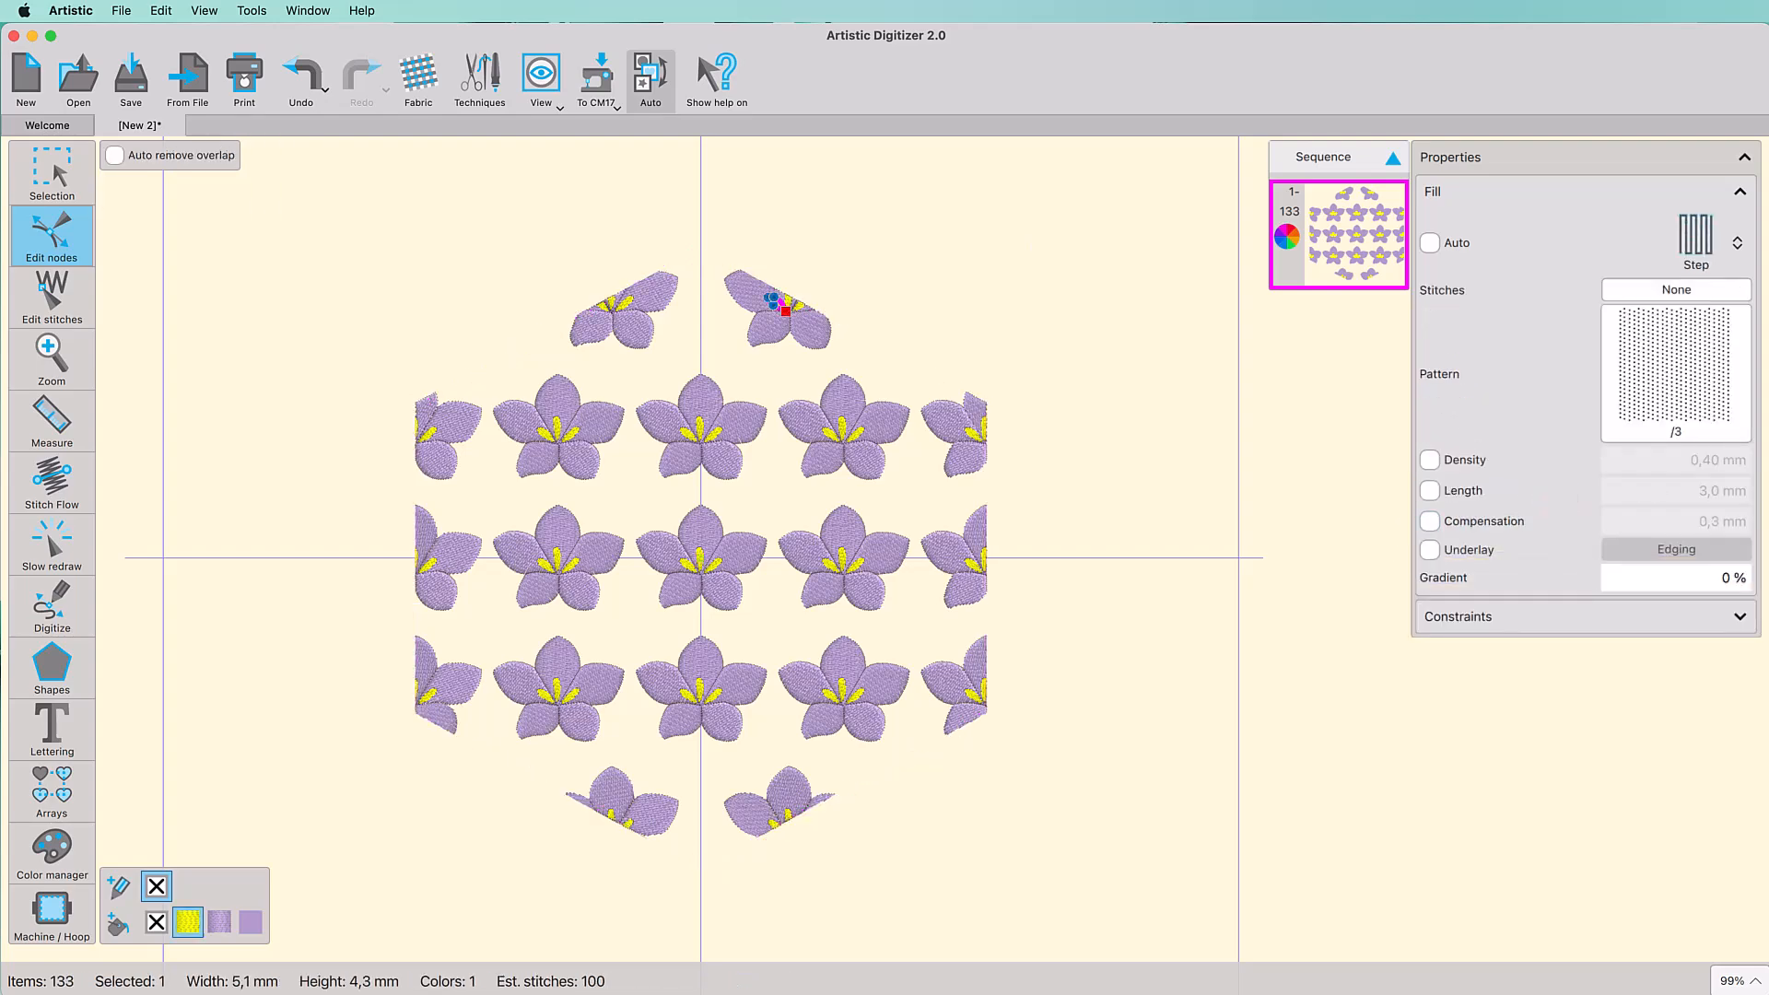
{"action": "left_click", "coordinate": [56, 193]}
{"action": "key", "text": "super+a"}
{"action": "right_click", "coordinate": [722, 426]}
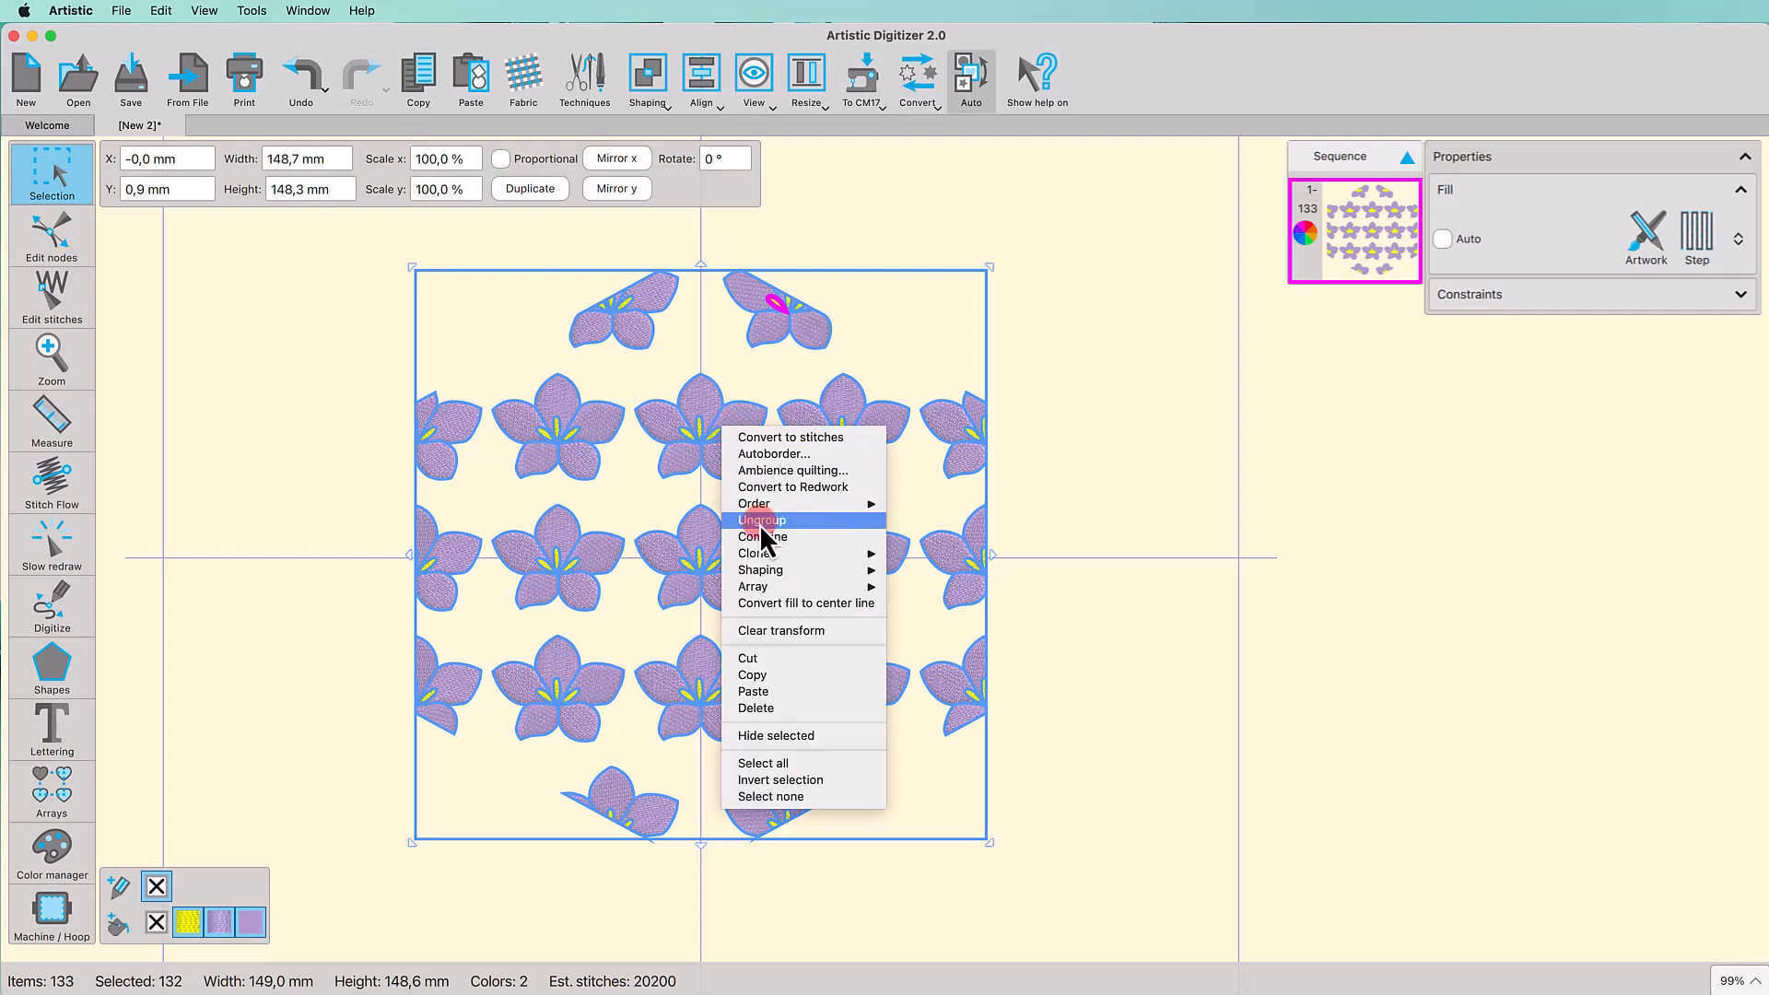
{"action": "left_click", "coordinate": [759, 523]}
Step: Enlarge the whole flower at the right of the middle row, beside the trimmed end flower
{"action": "left_click", "coordinate": [1053, 573]}
{"action": "left_click", "coordinate": [843, 534]}
{"action": "left_click_drag", "start_coordinate": [776, 494], "coordinate": [932, 638]}
{"action": "left_click_drag", "start_coordinate": [886, 583], "coordinate": [879, 563]}
Step: Delete the two trimmed flowers at the right and left ends of the second row
{"action": "left_click_drag", "start_coordinate": [909, 344], "coordinate": [1019, 489]}
{"action": "key", "text": "Delete"}
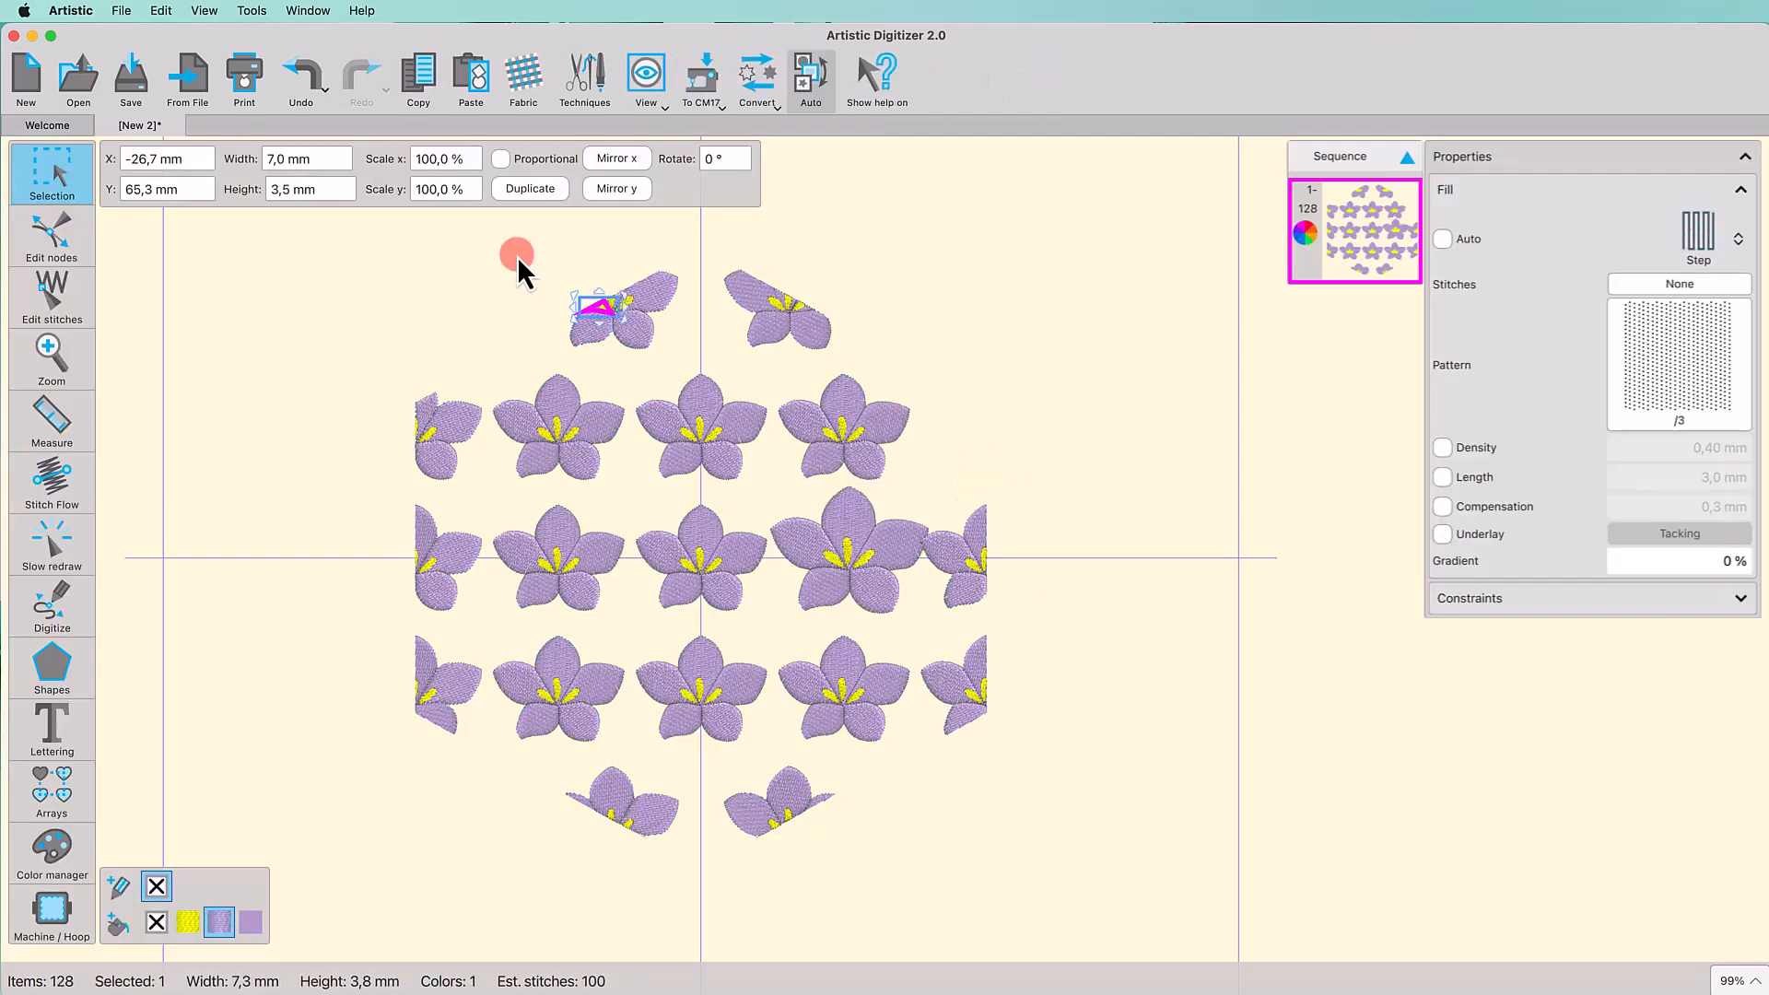
{"action": "left_click_drag", "start_coordinate": [366, 320], "coordinate": [481, 498]}
{"action": "key", "text": "Delete"}
Step: Enlarge the leftmost remaining flower in the second row, recolour it yellow and clear the selection
{"action": "left_click_drag", "start_coordinate": [446, 356], "coordinate": [465, 499]}
{"action": "left_click", "coordinate": [188, 922]}
{"action": "left_click", "coordinate": [916, 846]}
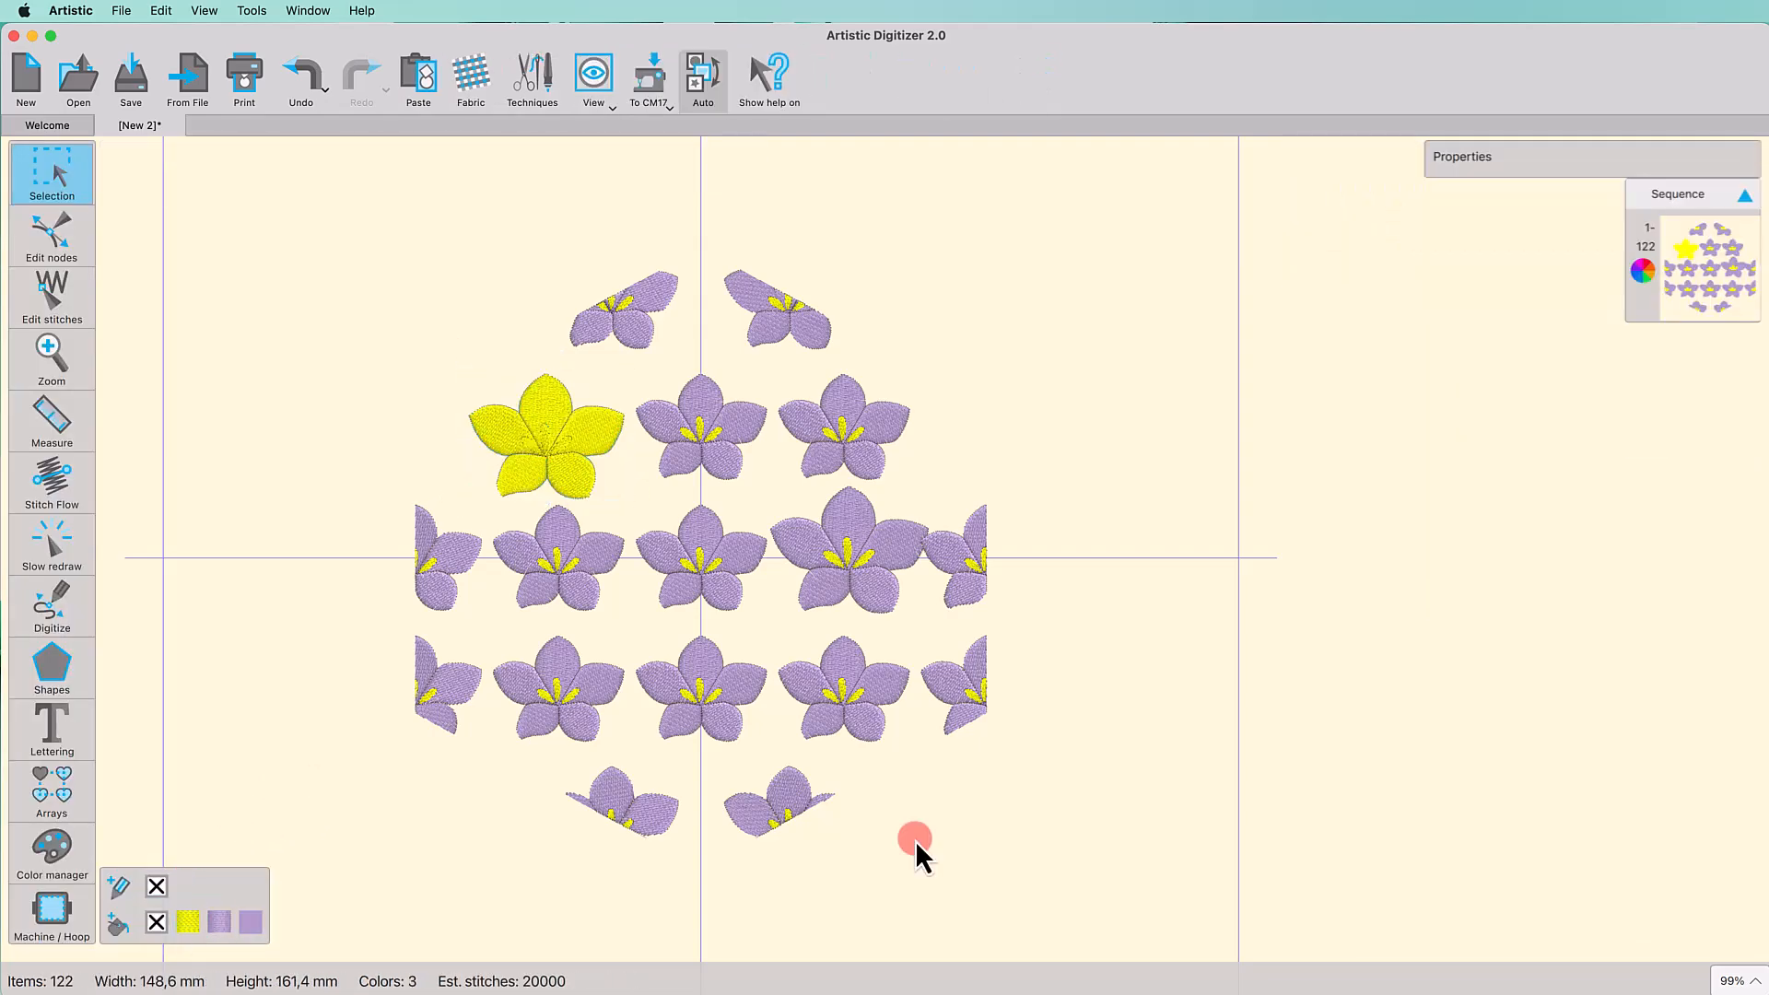